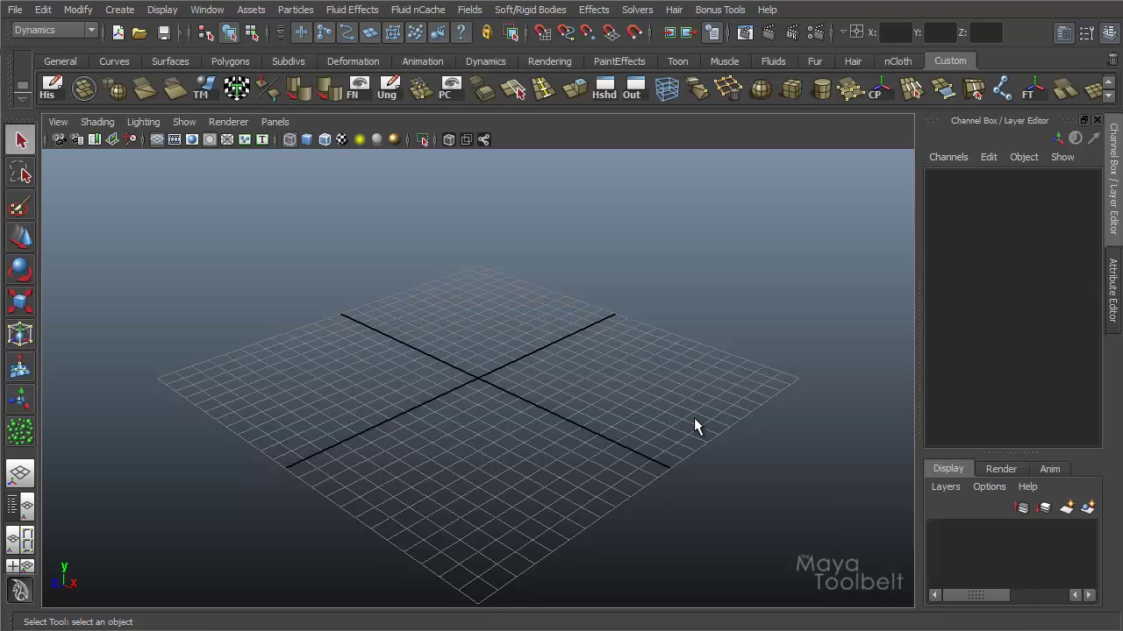
Choose the Dynamics menu set
click(52, 30)
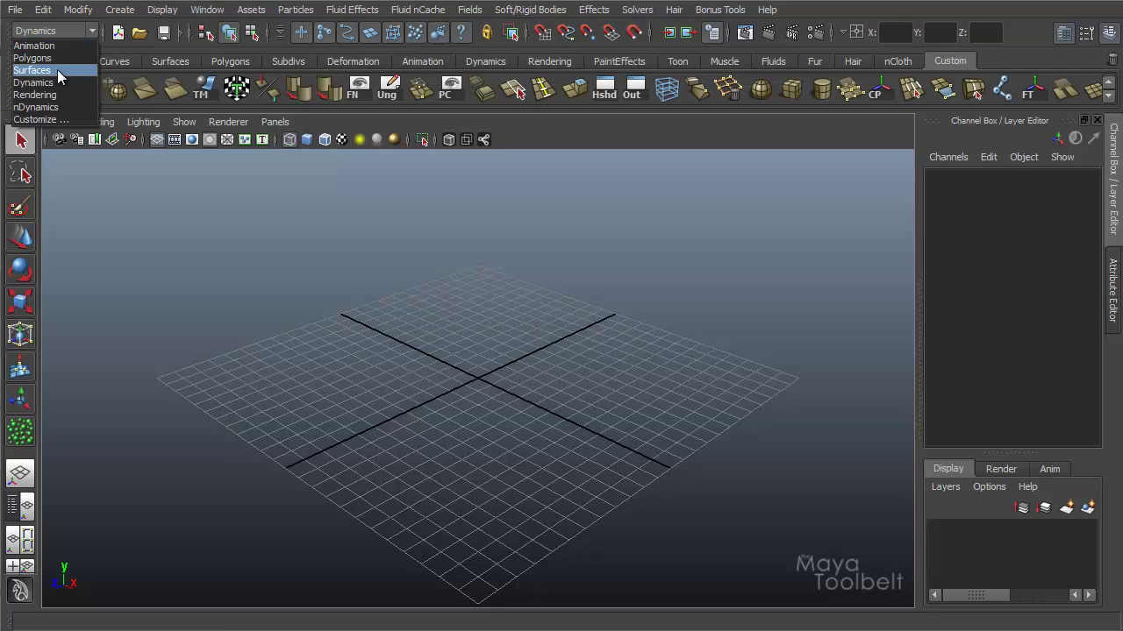
click(33, 84)
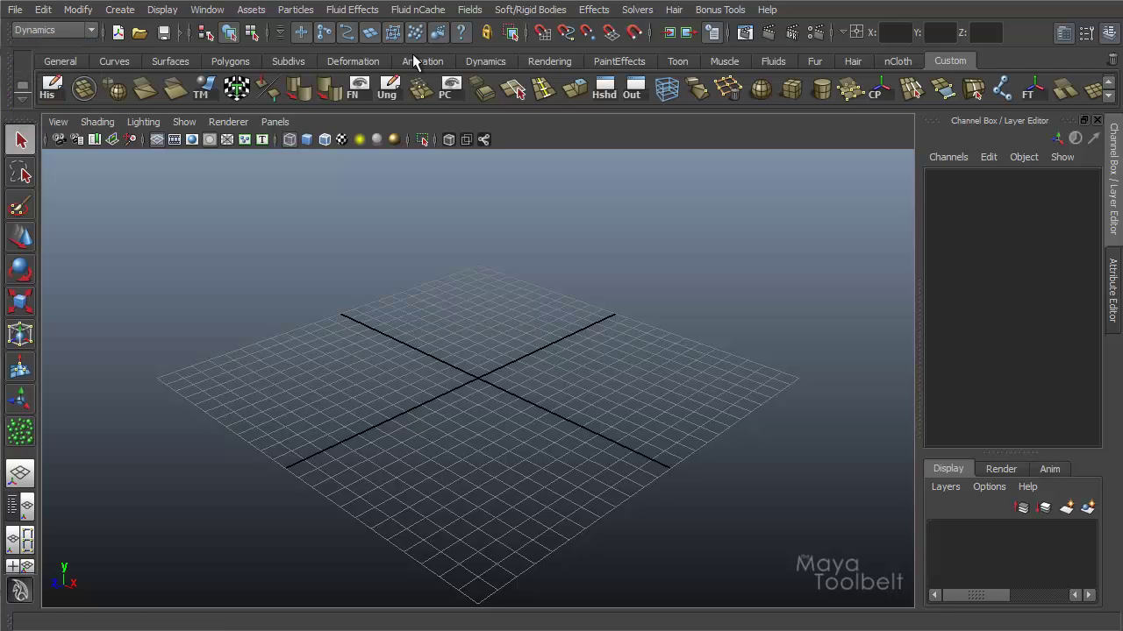
click(289, 13)
click(288, 24)
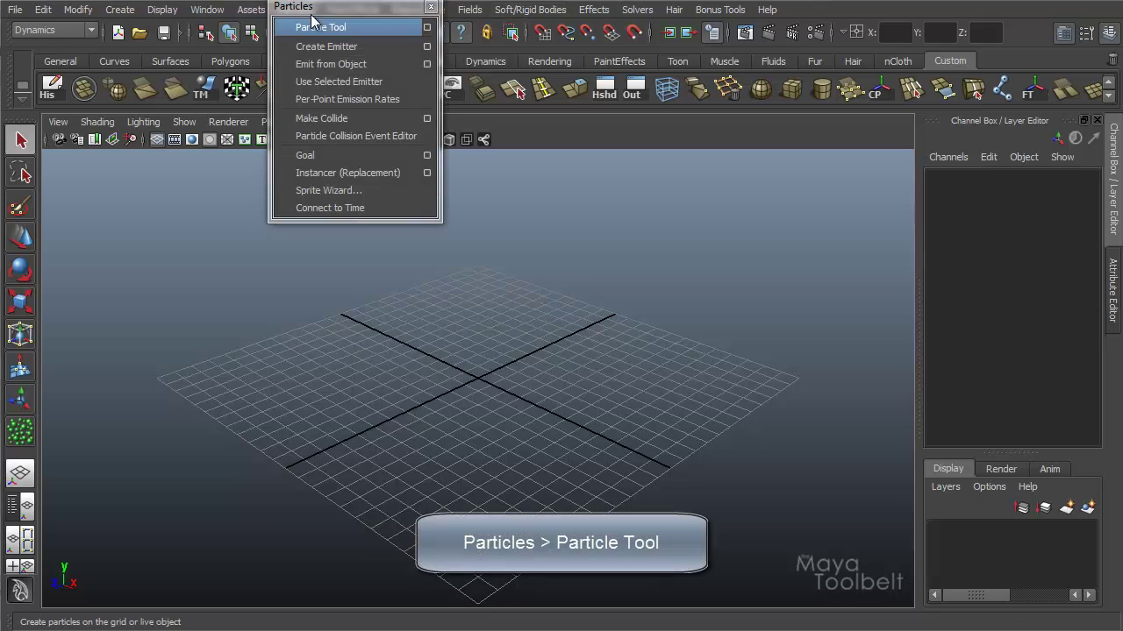
drag(298, 11, 96, 171)
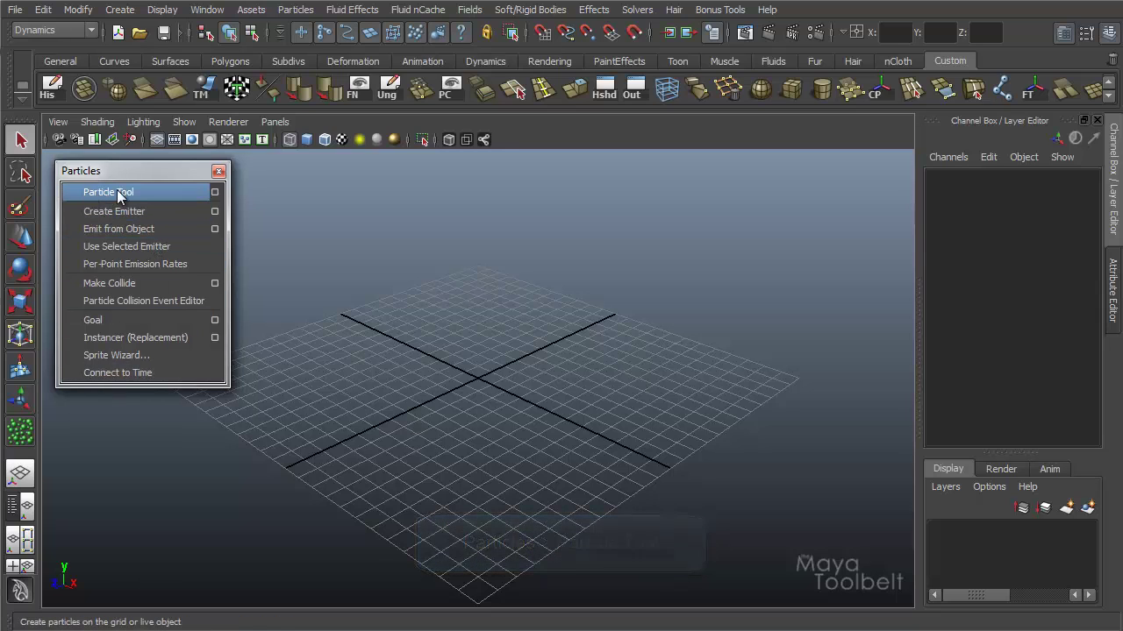
click(218, 171)
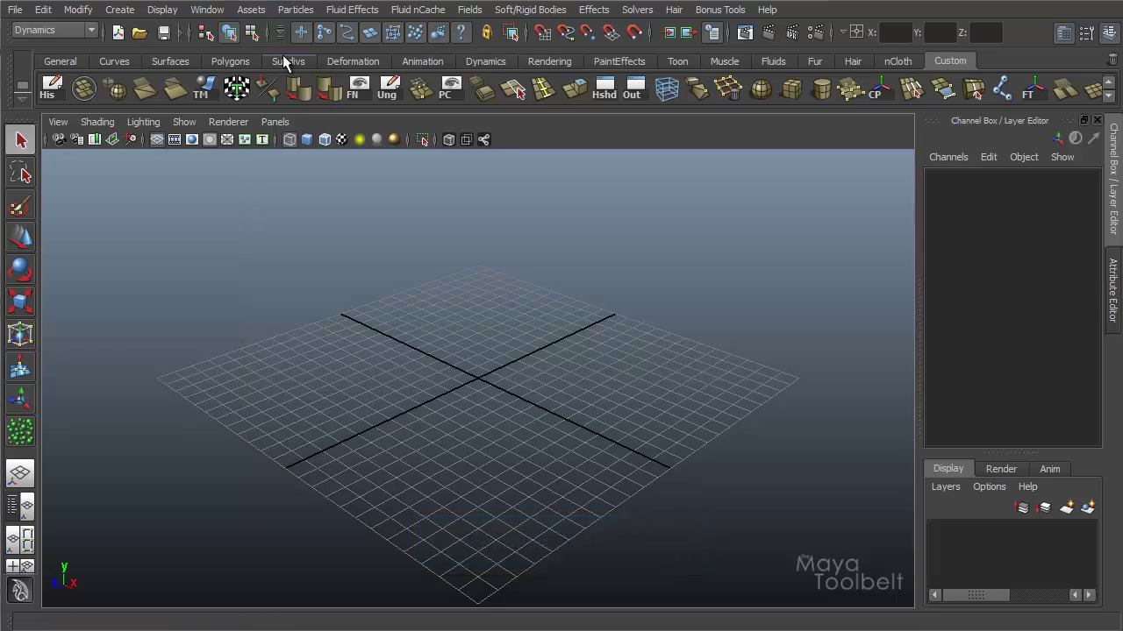
Show the Particle Tool's settings and place six single particles spread across the grid
click(296, 9)
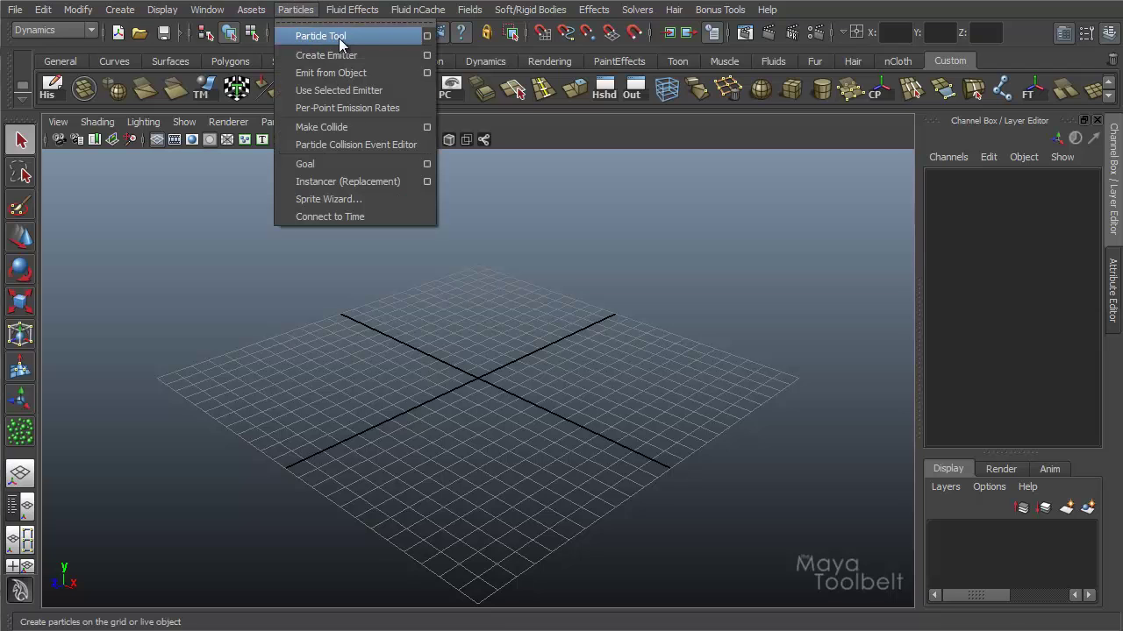
click(427, 38)
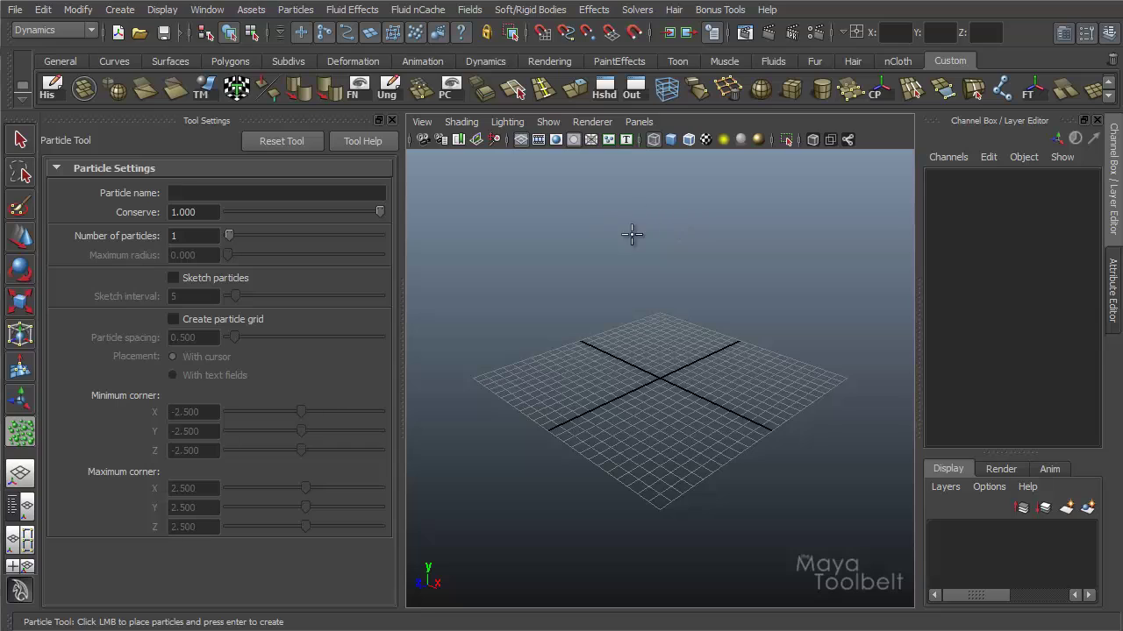
click(564, 380)
key(Return)
click(654, 347)
click(630, 414)
click(690, 444)
click(765, 399)
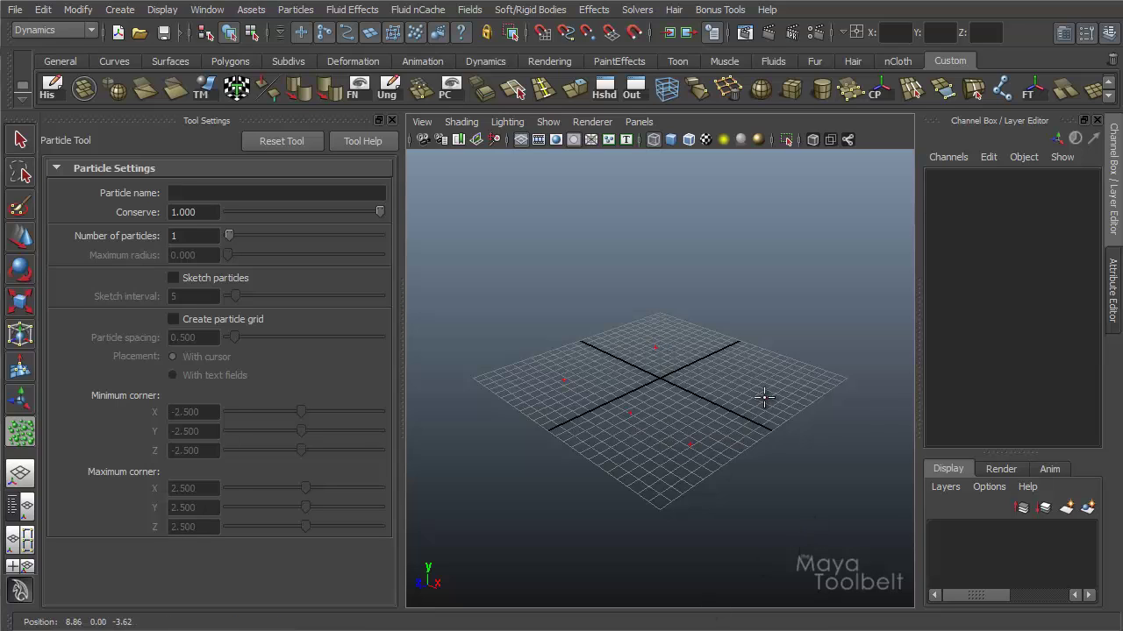
click(720, 362)
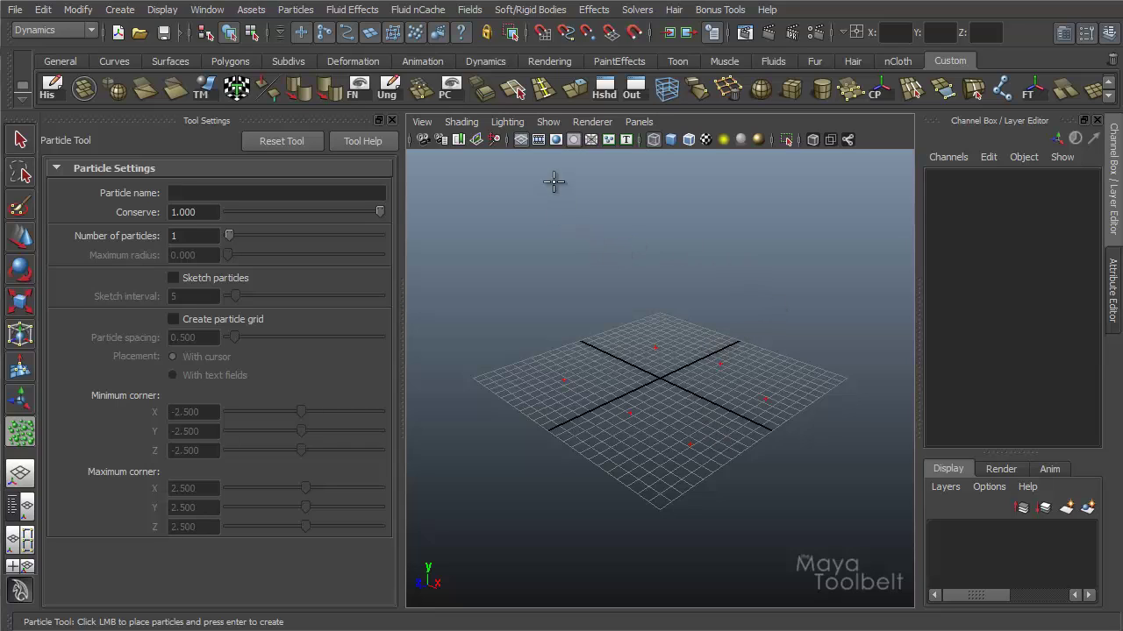
Hide the viewport grid and switch the viewport background to solid black
click(521, 140)
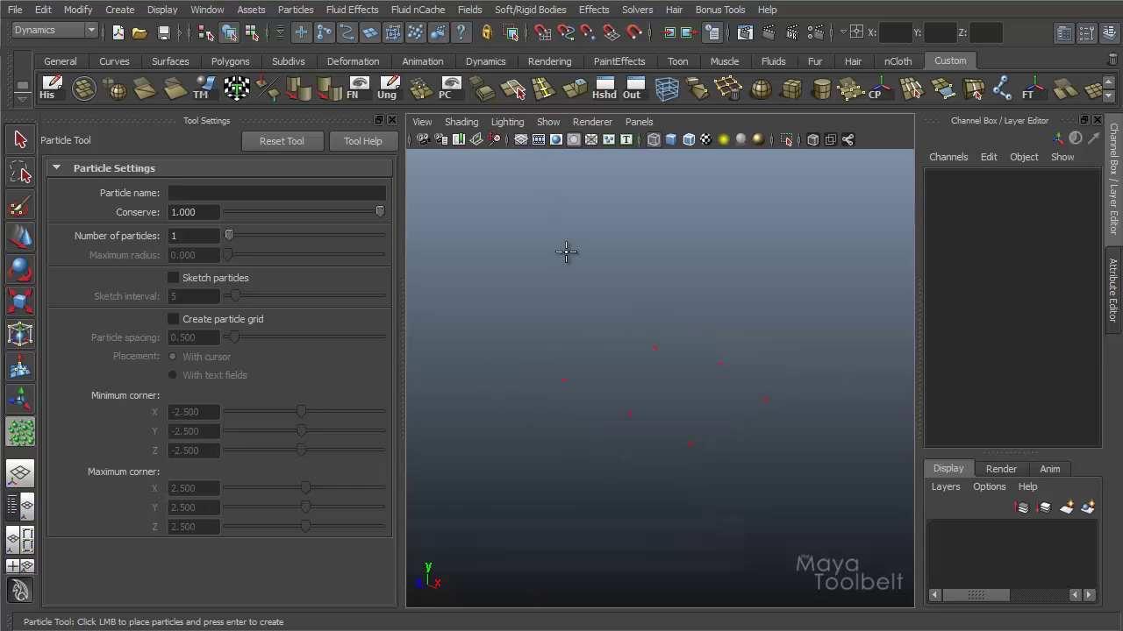
key(alt+b)
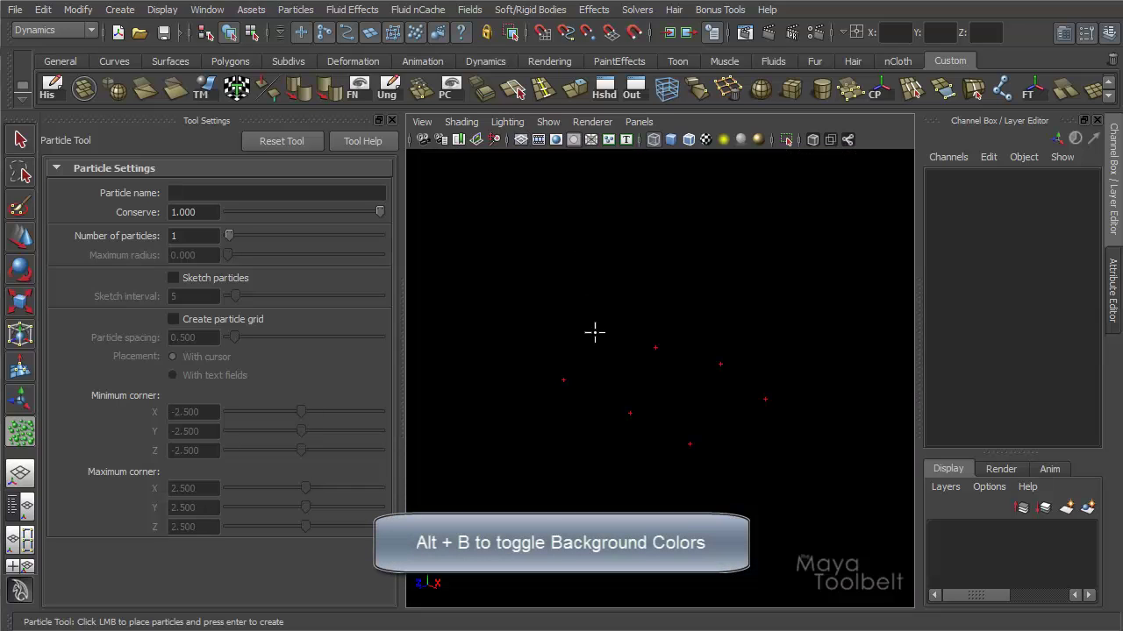
key(alt+b)
key(alt+b)
key(alt+b)
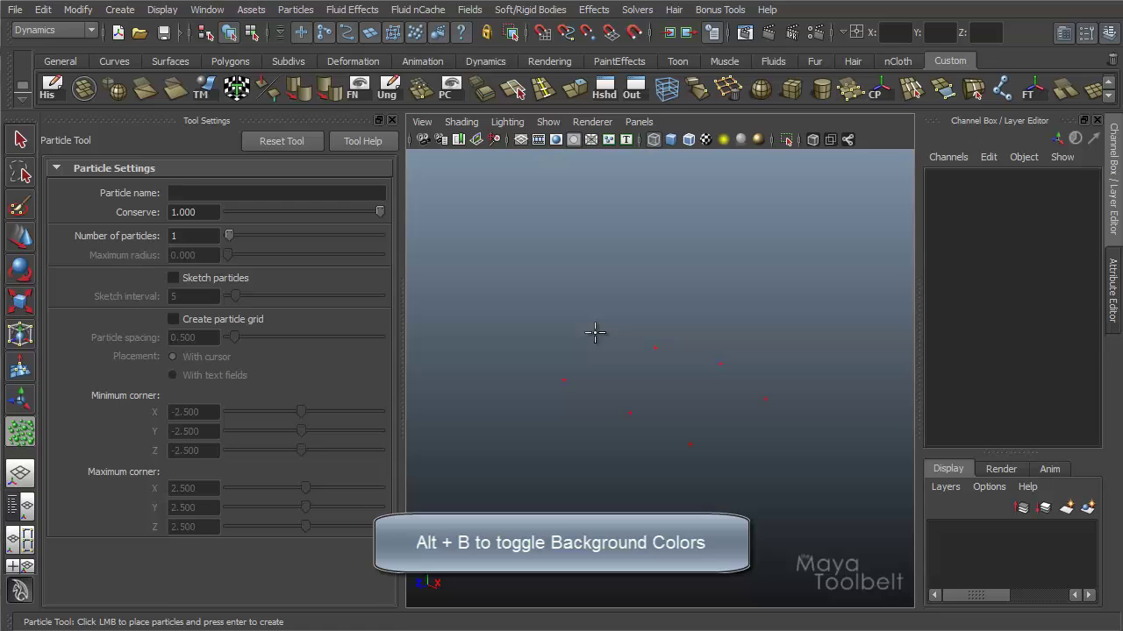
key(alt+b)
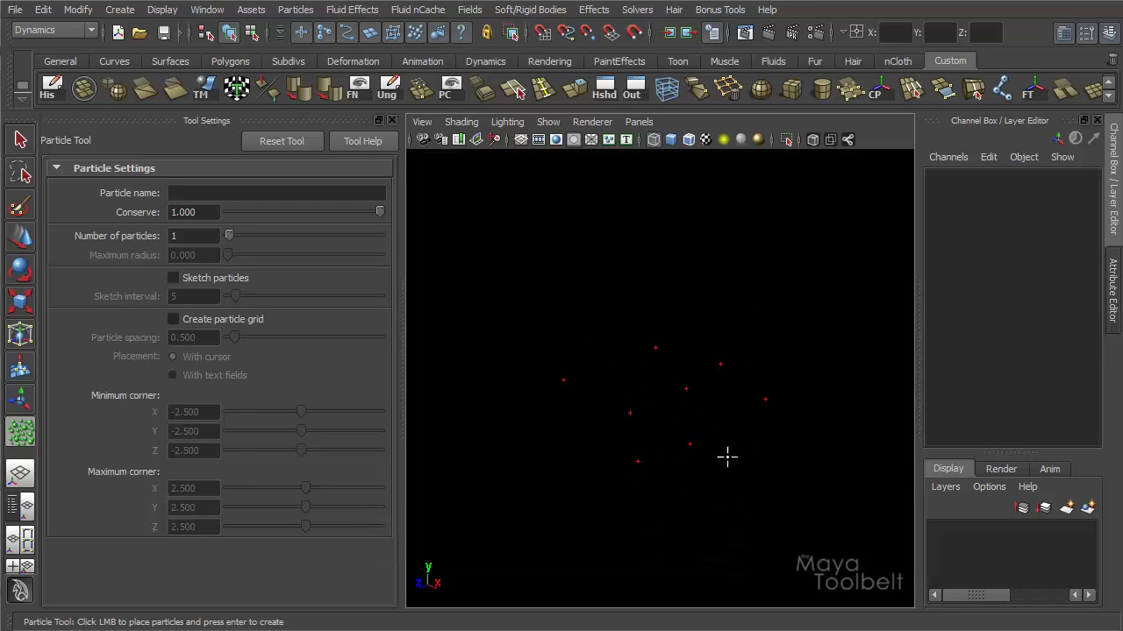
Scatter more than a dozen additional single particles among the existing ones and create the particle object
click(656, 394)
click(578, 428)
click(600, 383)
click(540, 334)
click(486, 405)
click(528, 469)
click(542, 409)
click(589, 402)
click(608, 348)
click(641, 374)
click(688, 363)
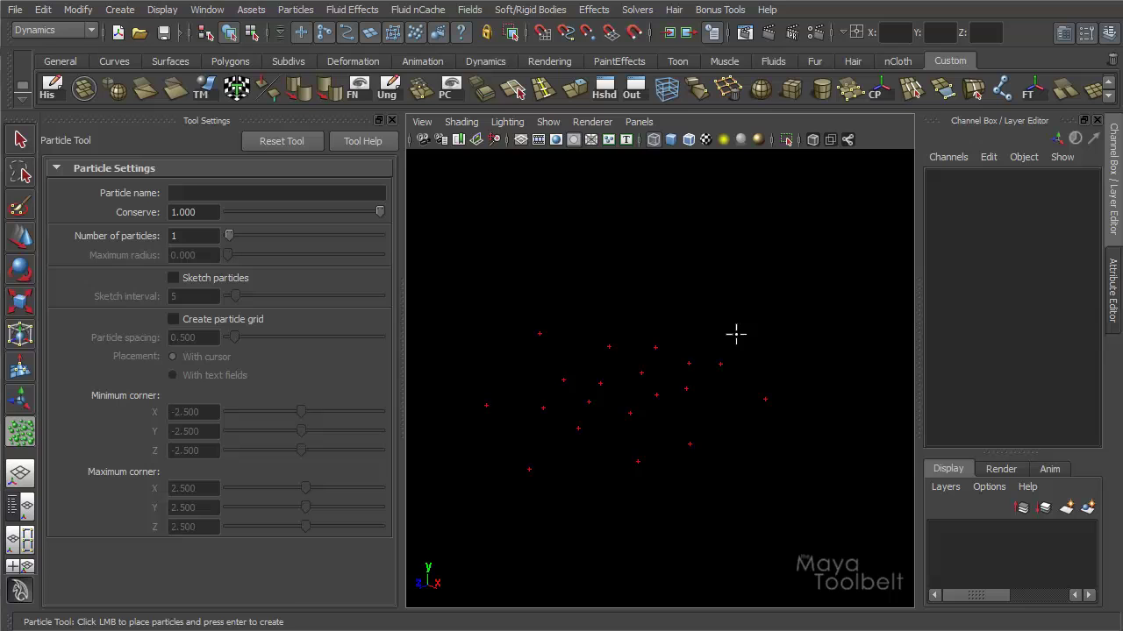
click(784, 385)
click(743, 385)
click(709, 420)
alt+drag(652, 384, 755, 449)
alt+drag(746, 402, 649, 395)
key(Return)
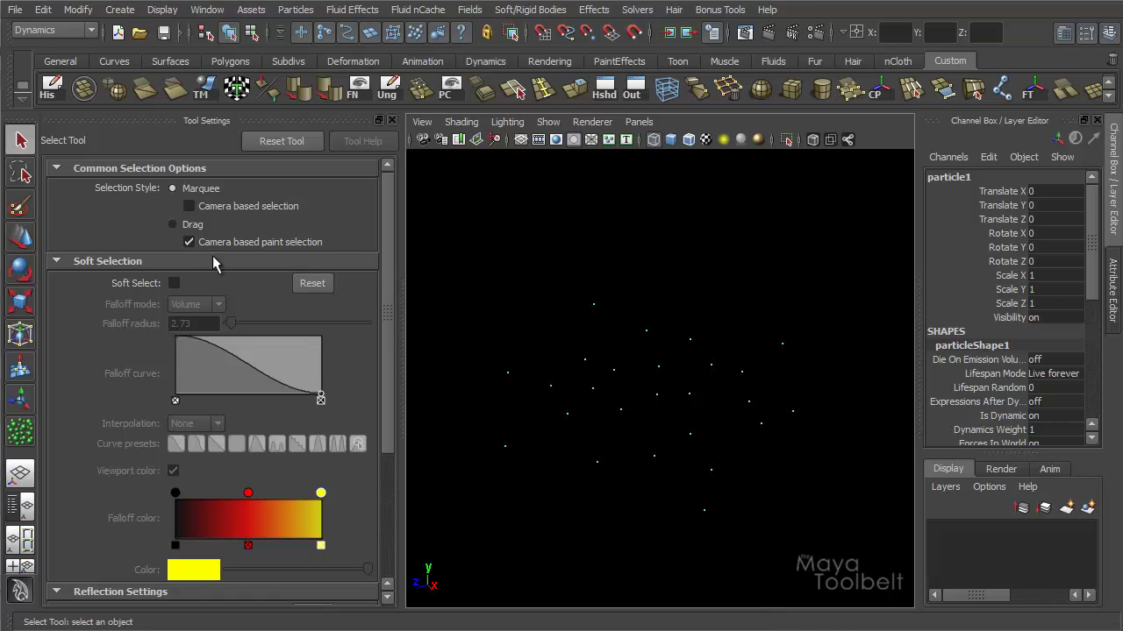
Examine how the particle object is listed in the Outliner, select it there, and close the Outliner
click(207, 9)
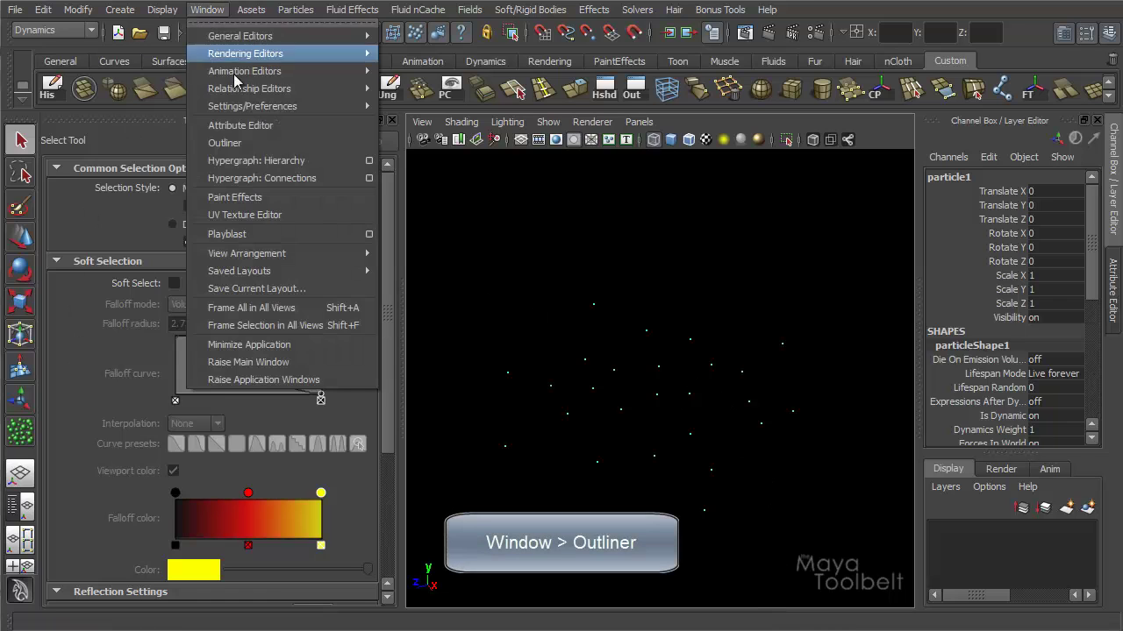
click(232, 143)
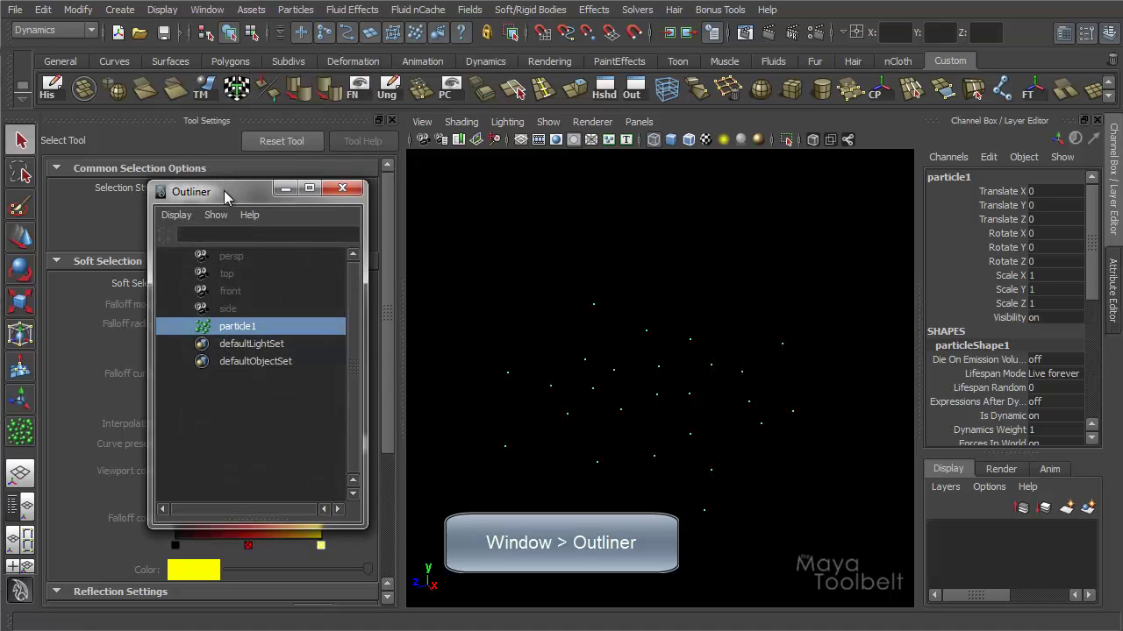
drag(223, 190, 148, 86)
drag(285, 428, 312, 530)
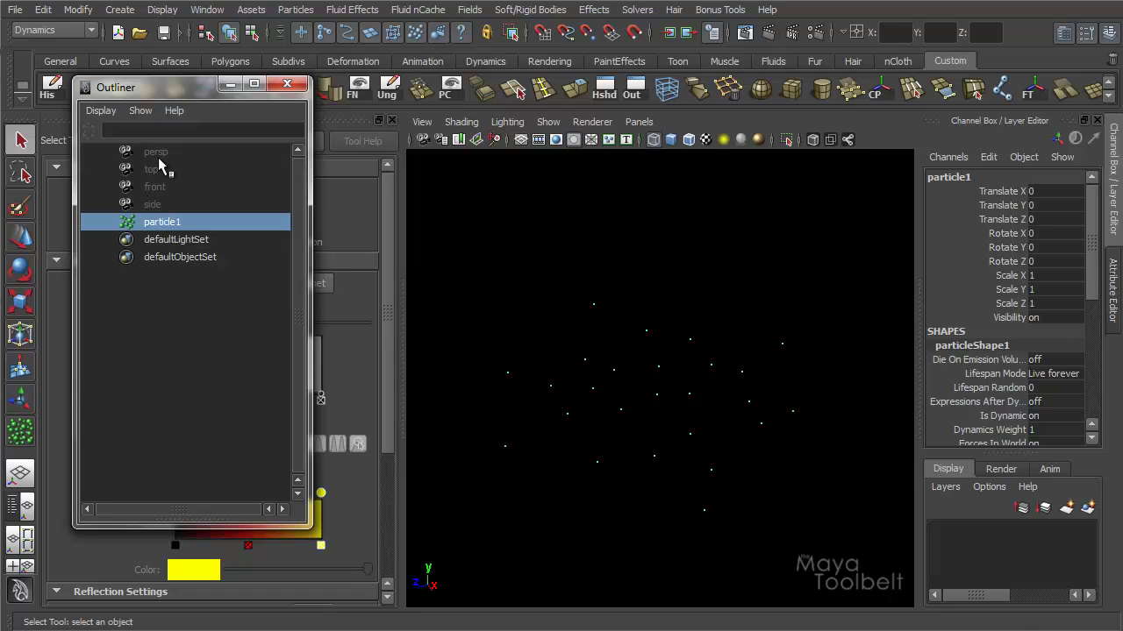
click(193, 245)
click(193, 256)
click(194, 242)
click(193, 251)
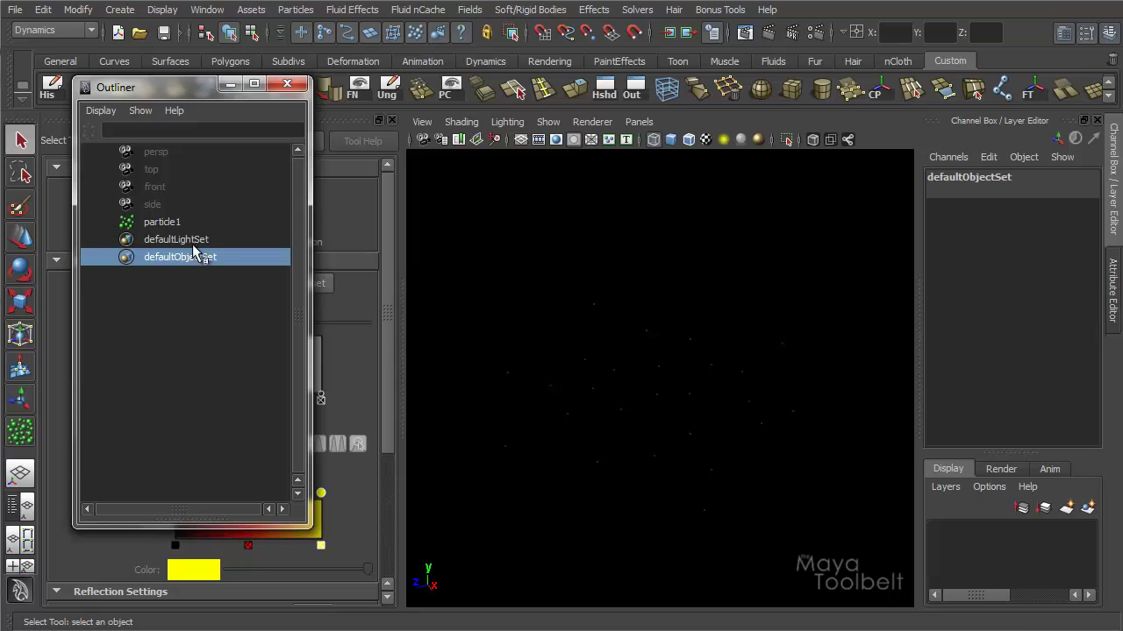
click(171, 226)
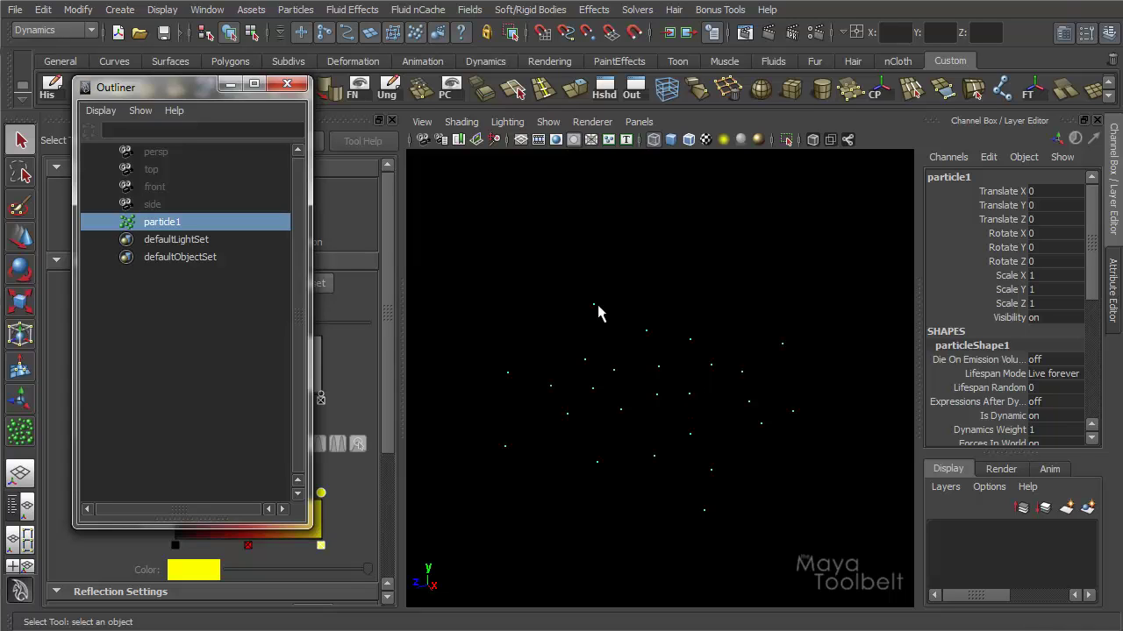
click(287, 83)
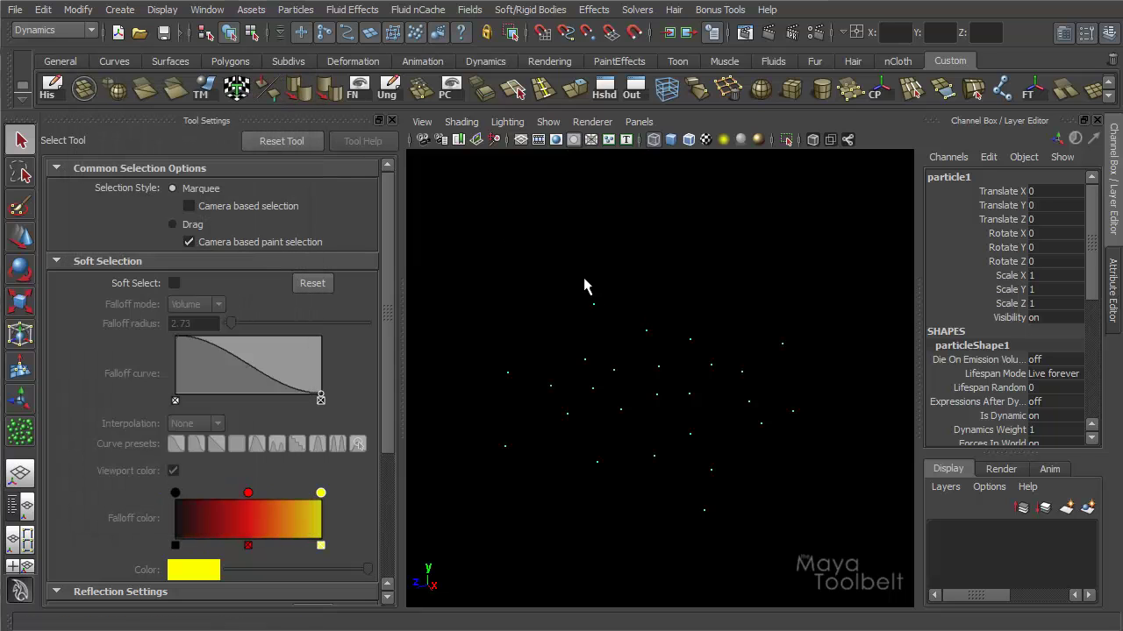
Delete the whole particle object from the viewport
drag(585, 280, 718, 452)
key(Delete)
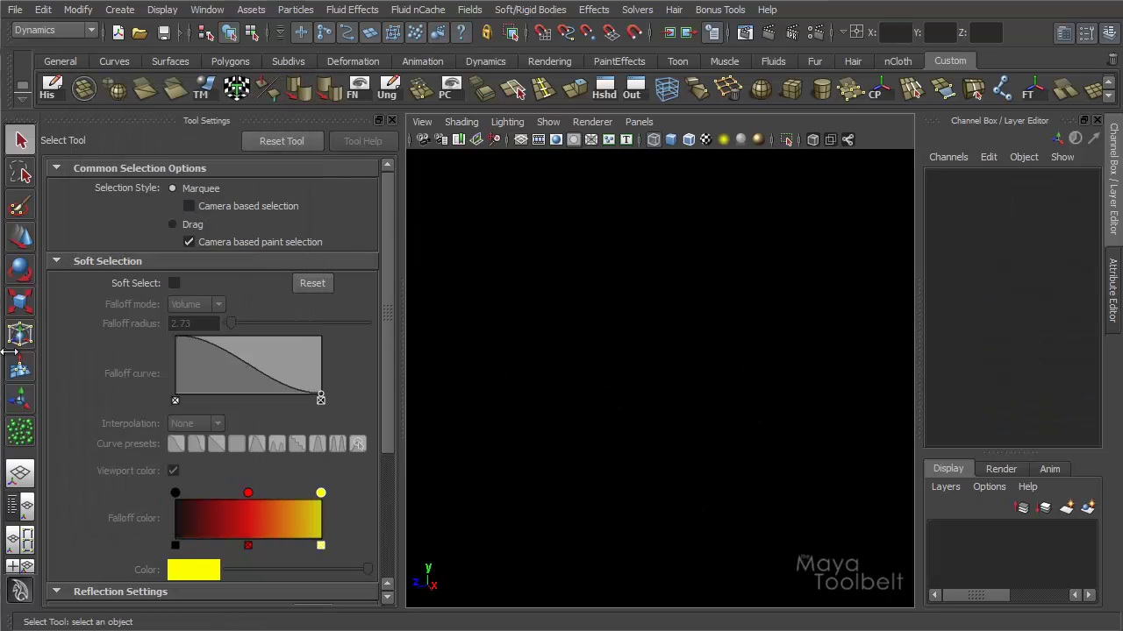
Reactivate the Particle Tool and set the particle name to ExampleParticle
click(20, 432)
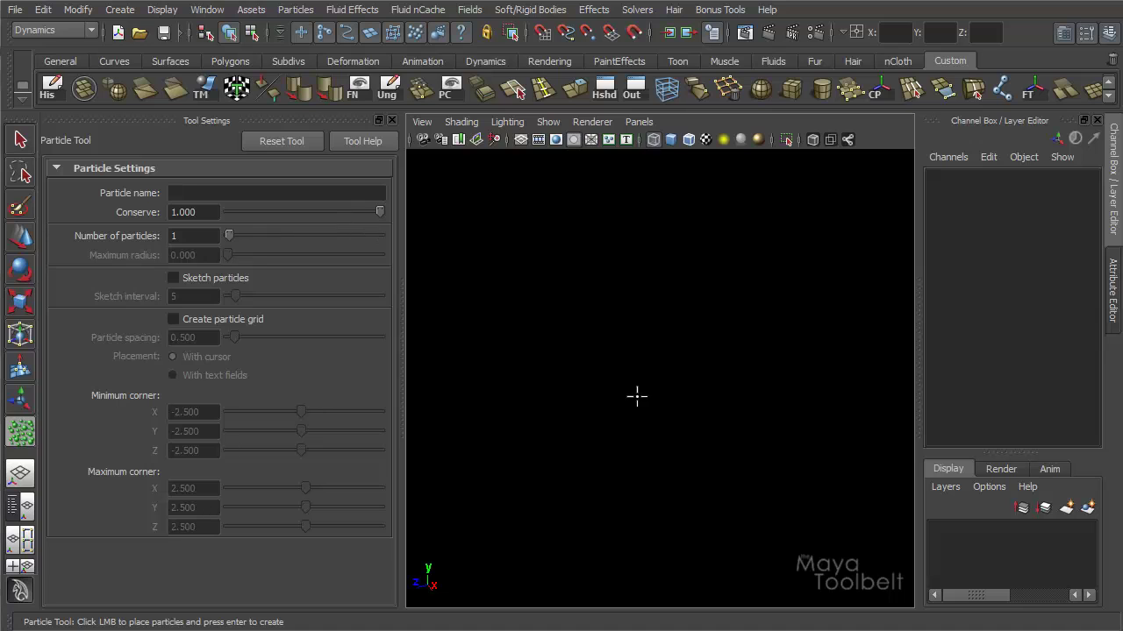
click(520, 139)
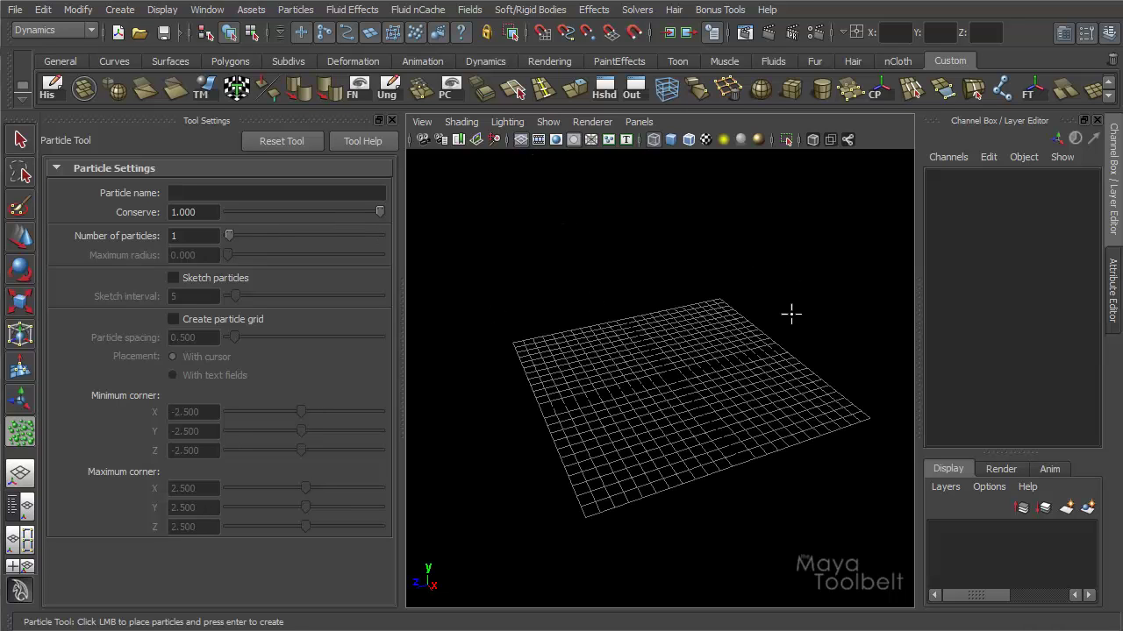
click(520, 140)
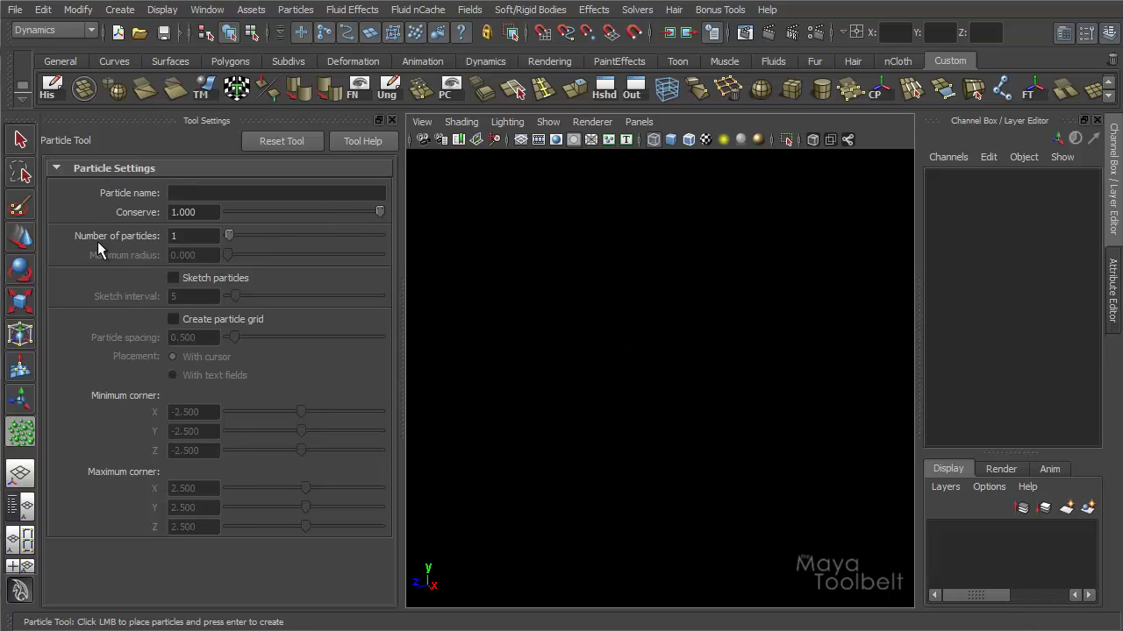
click(187, 192)
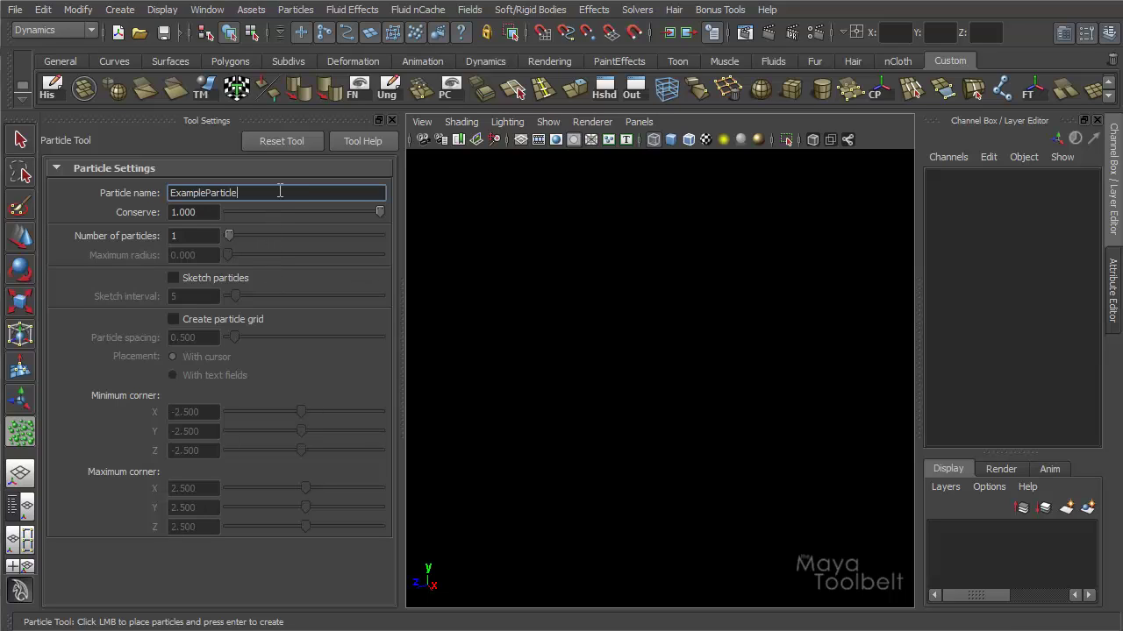
Place twelve single particles scattered across the viewport and create the ExampleParticle object
click(584, 345)
click(587, 391)
click(675, 384)
click(689, 327)
click(794, 382)
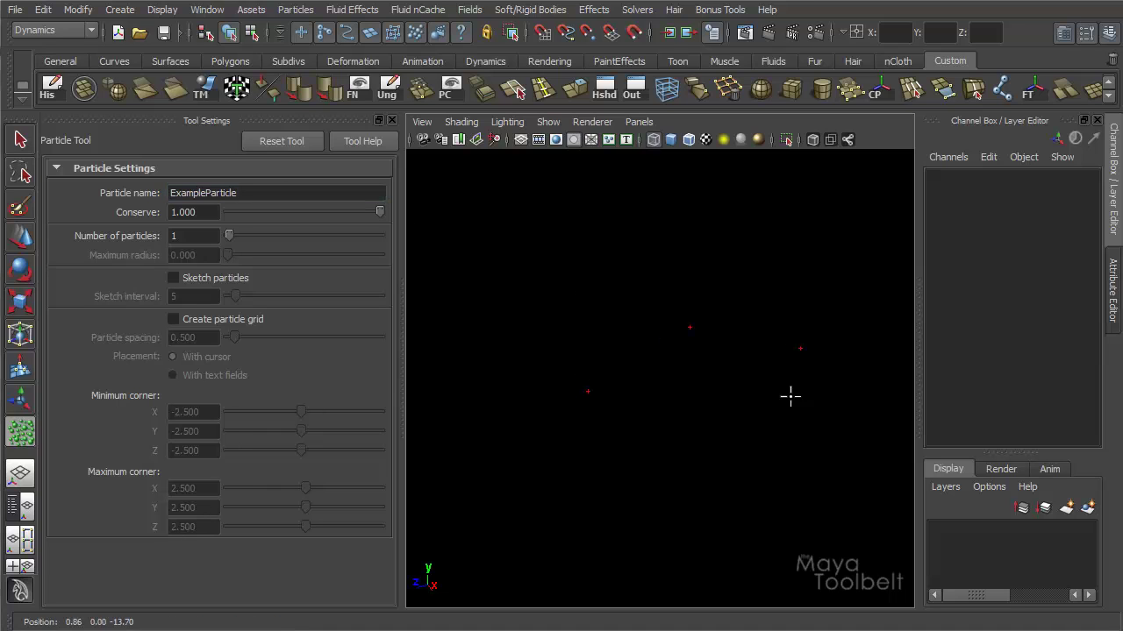
click(779, 440)
click(733, 428)
click(512, 376)
click(481, 398)
click(539, 481)
click(633, 474)
click(628, 404)
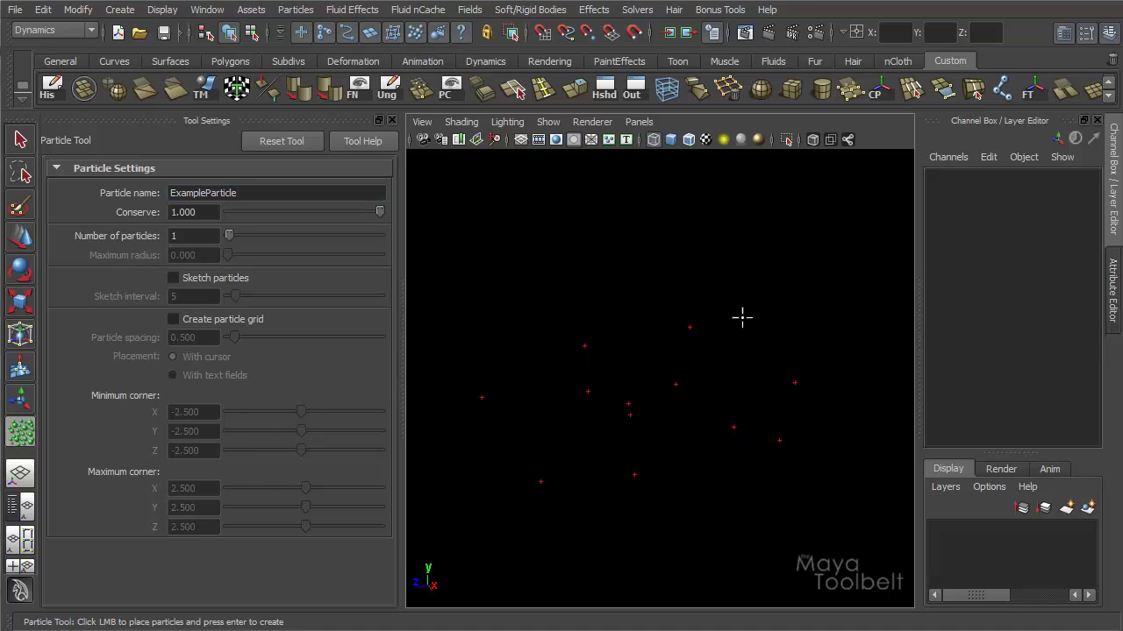
key(Return)
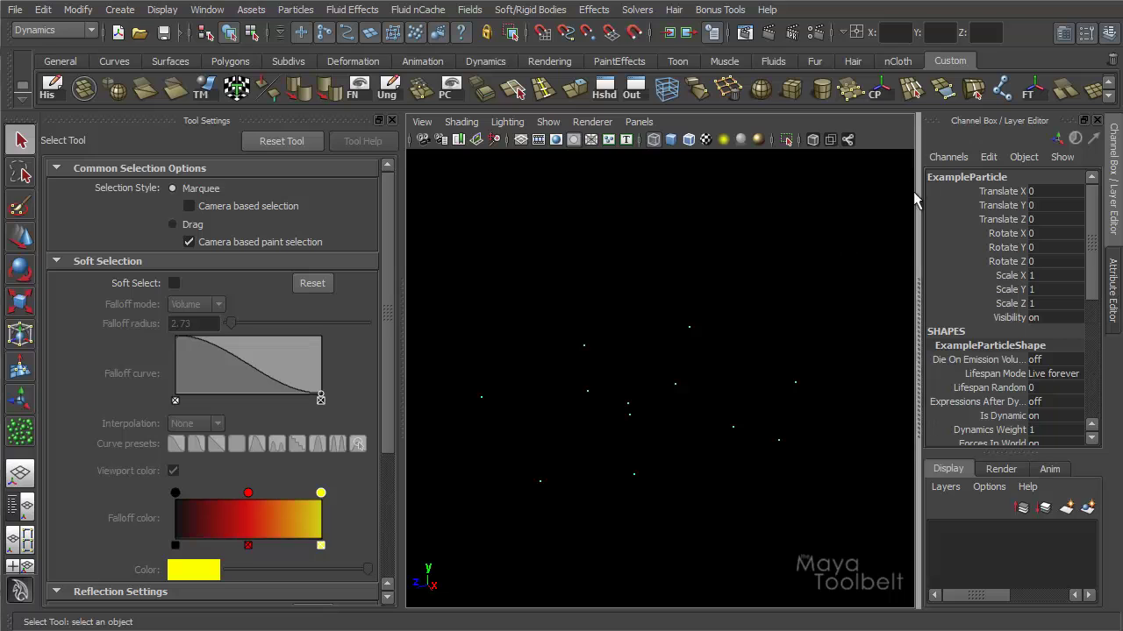
Check the new particle object's name in the Outliner, and close the Outliner
click(207, 10)
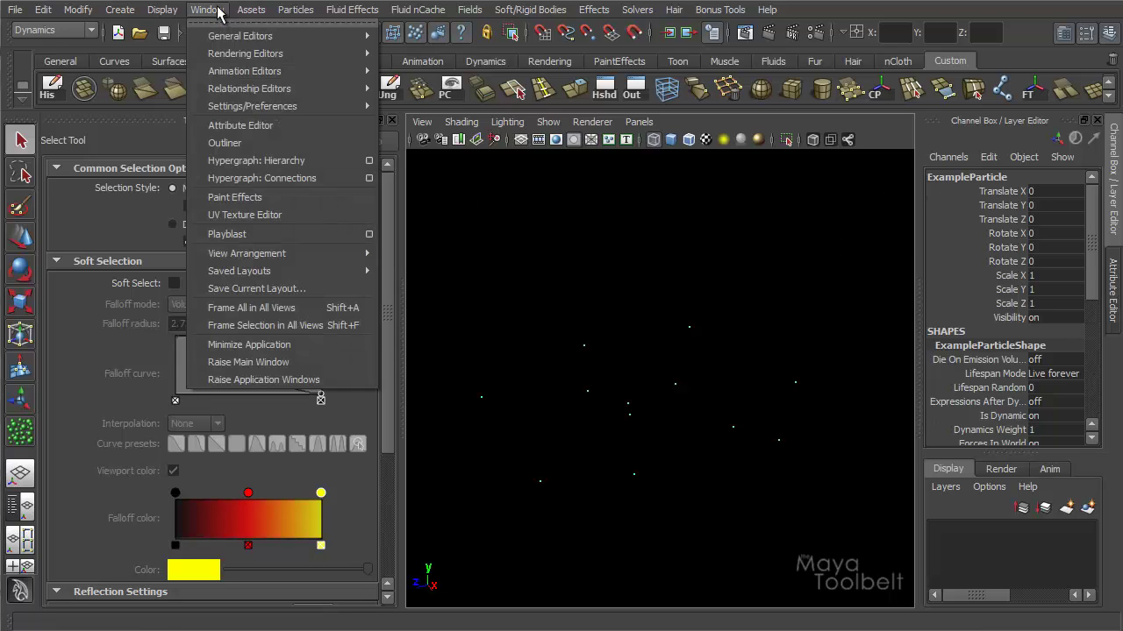
click(241, 143)
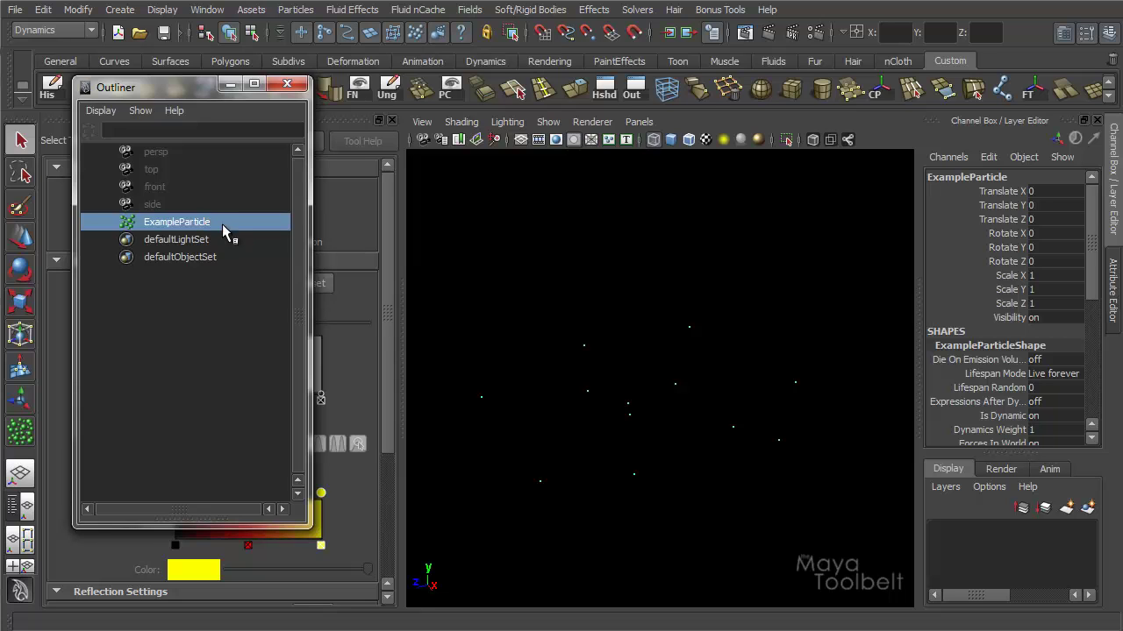
click(287, 83)
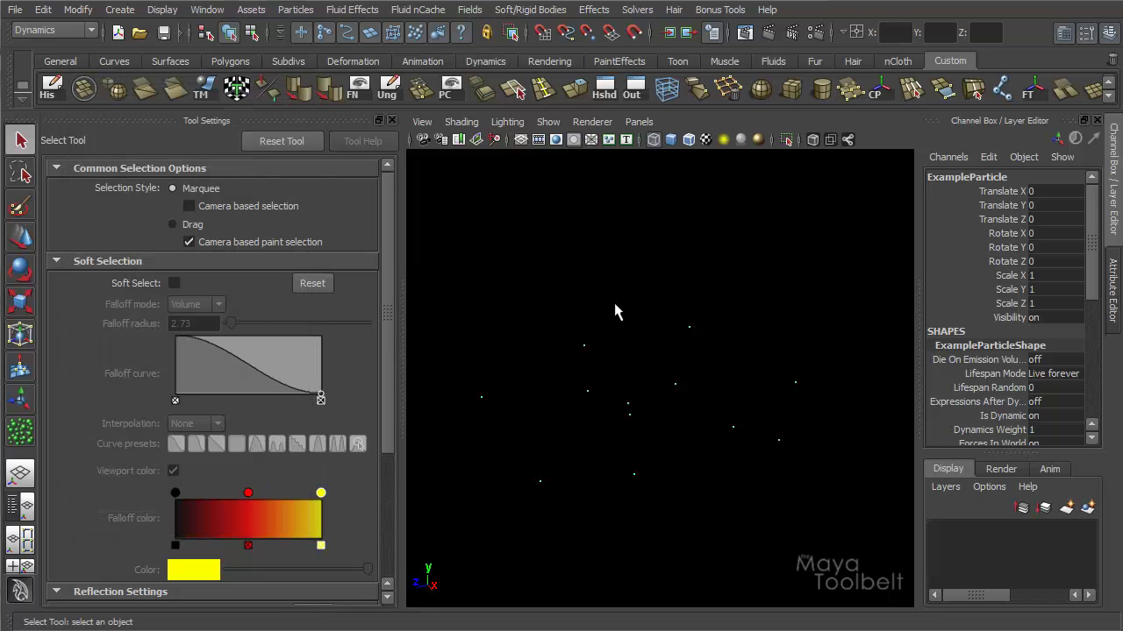
Delete the ExampleParticle object and turn the viewport grid back on
key(Delete)
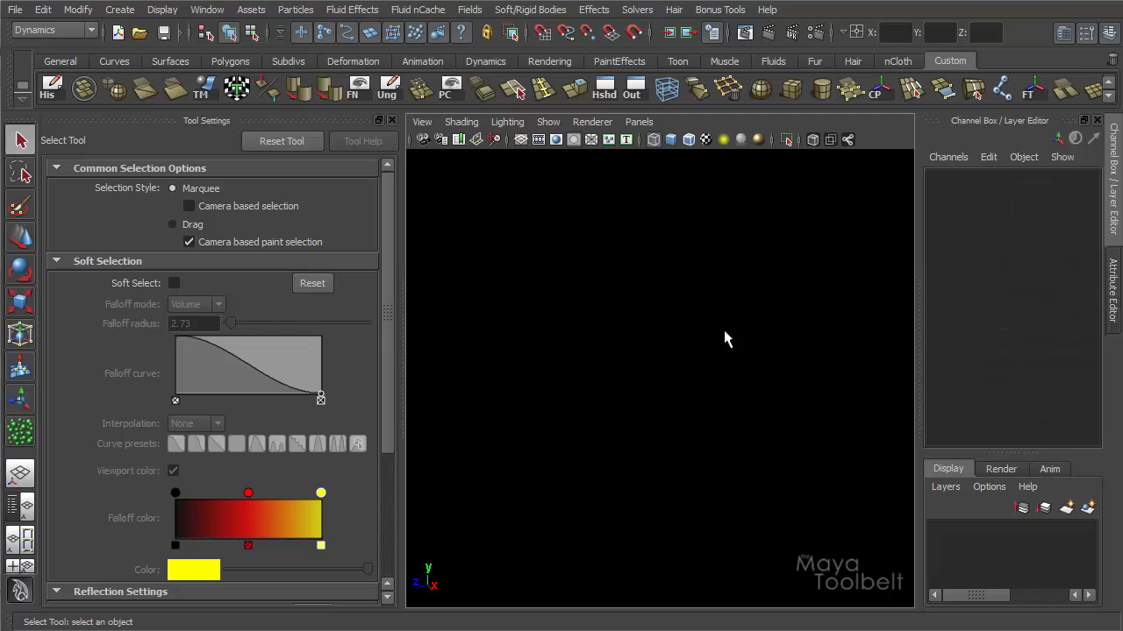
click(520, 141)
alt+drag(577, 321, 711, 325)
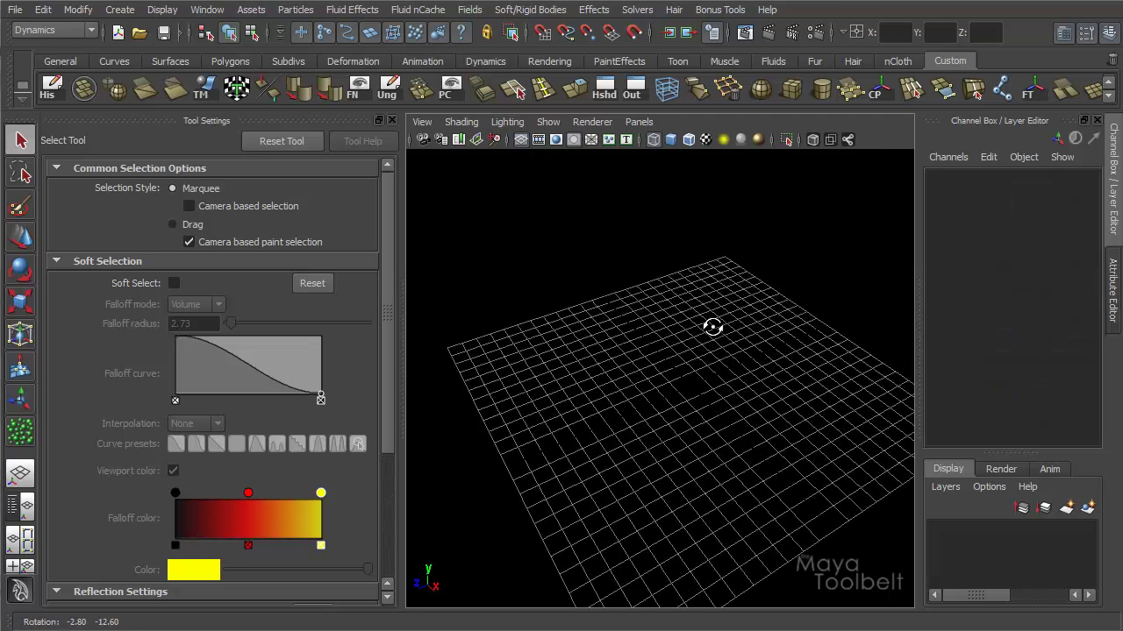
alt+middle_drag(712, 326, 696, 300)
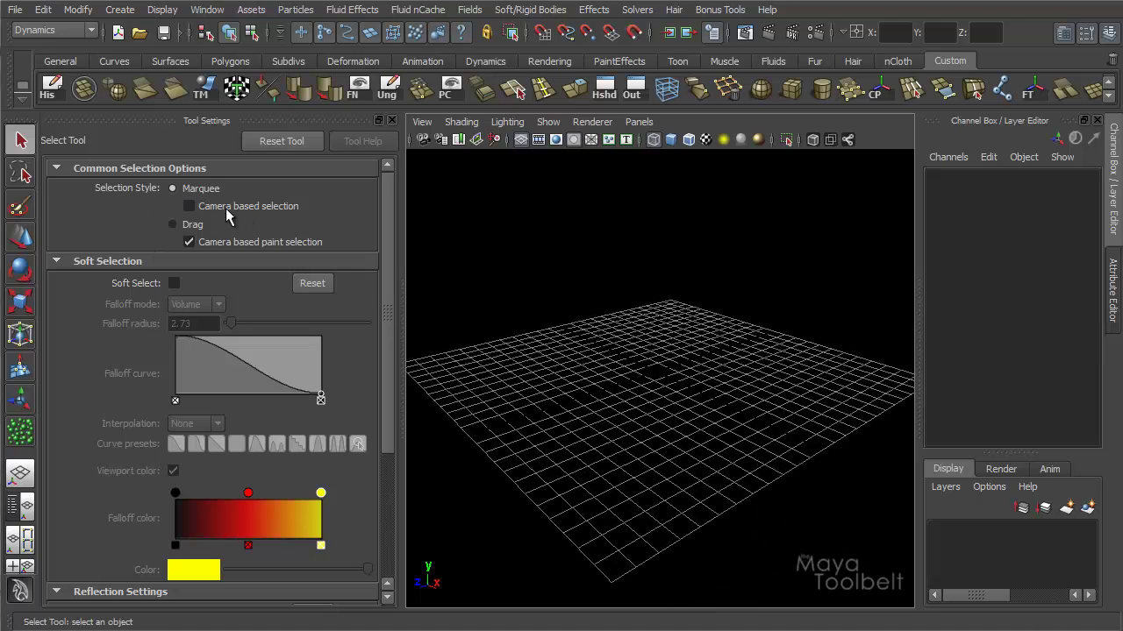
Activate the Particle Tool, place thirteen single particles scattered across the grid, and create the particle object
click(21, 432)
click(488, 376)
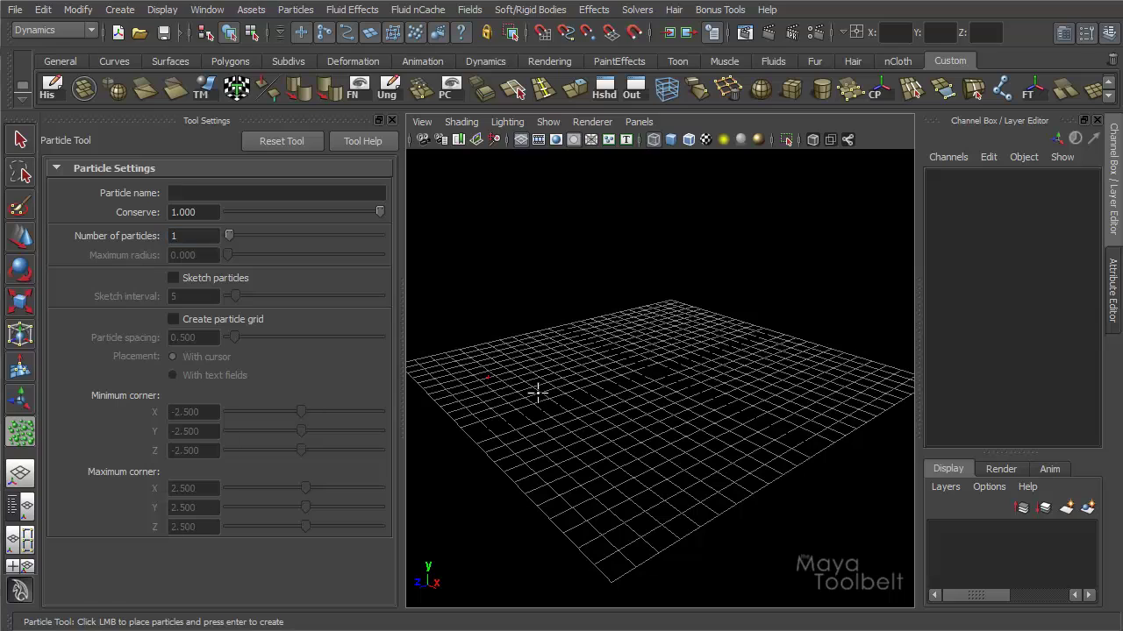
click(536, 413)
click(612, 428)
click(630, 504)
click(721, 469)
click(769, 394)
click(721, 349)
click(695, 389)
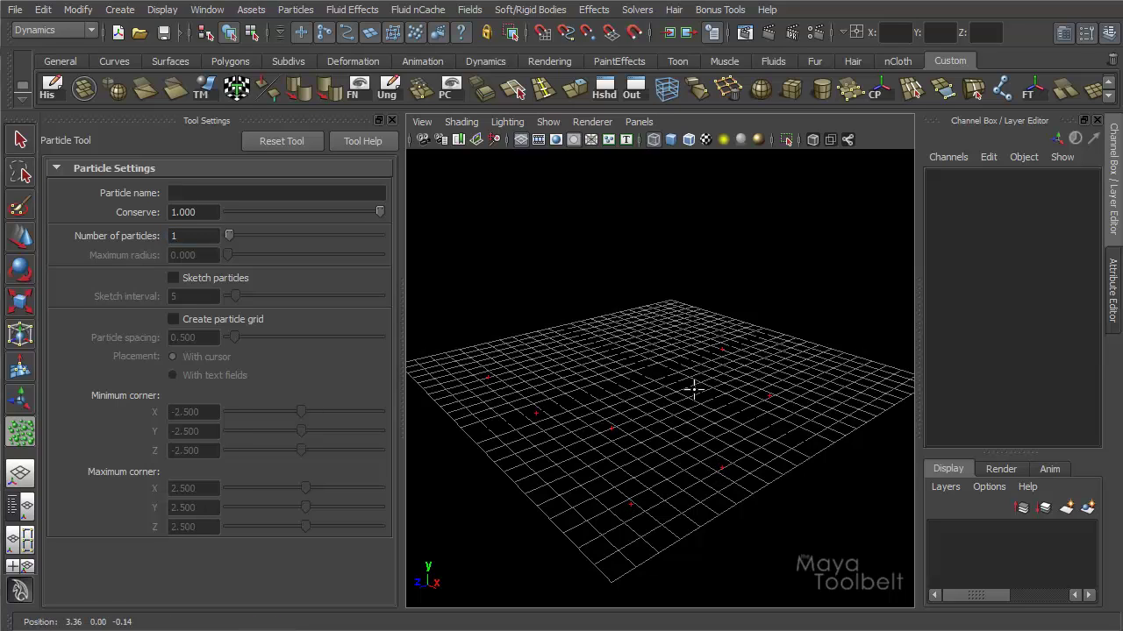
click(649, 411)
click(665, 363)
click(663, 328)
click(600, 352)
click(549, 348)
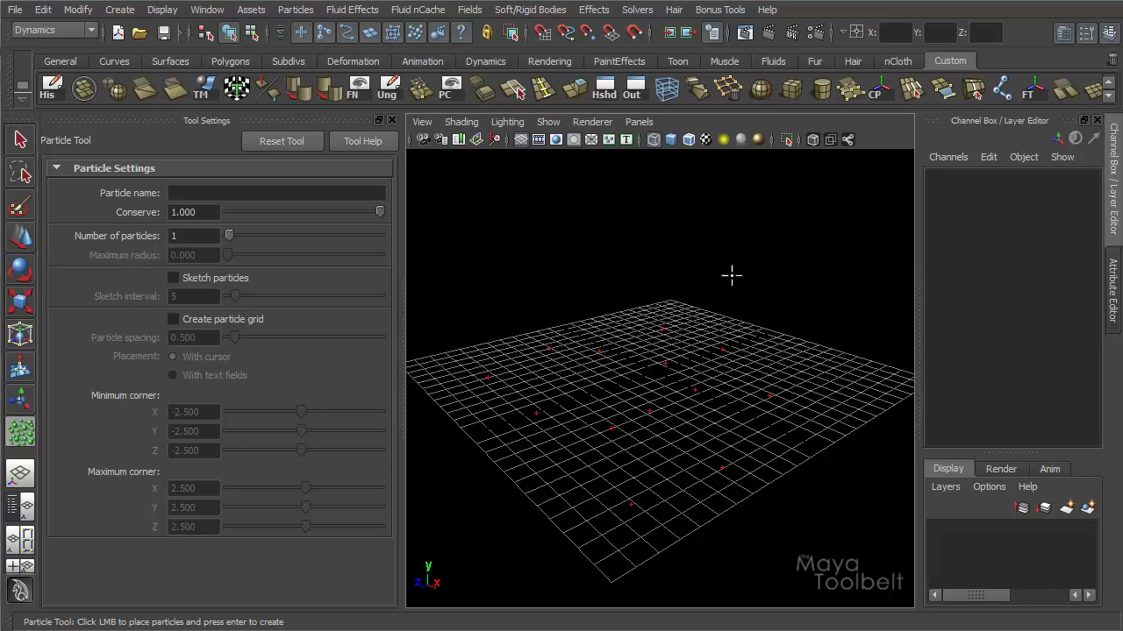
key(Return)
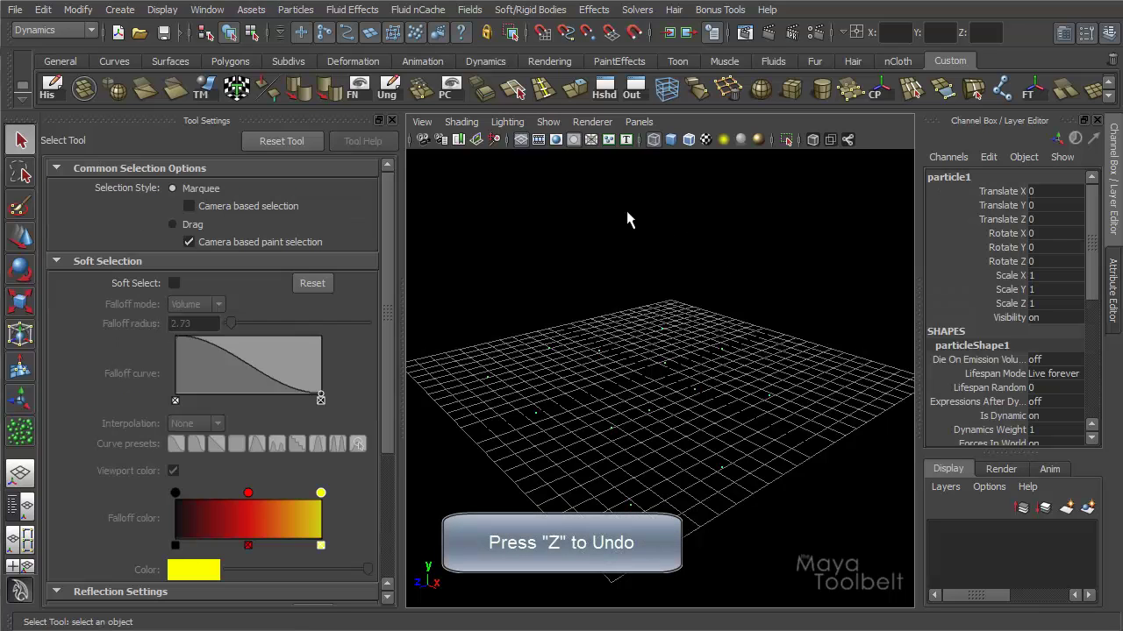
Hide the viewport grid and undo the creation of the particle object
click(521, 140)
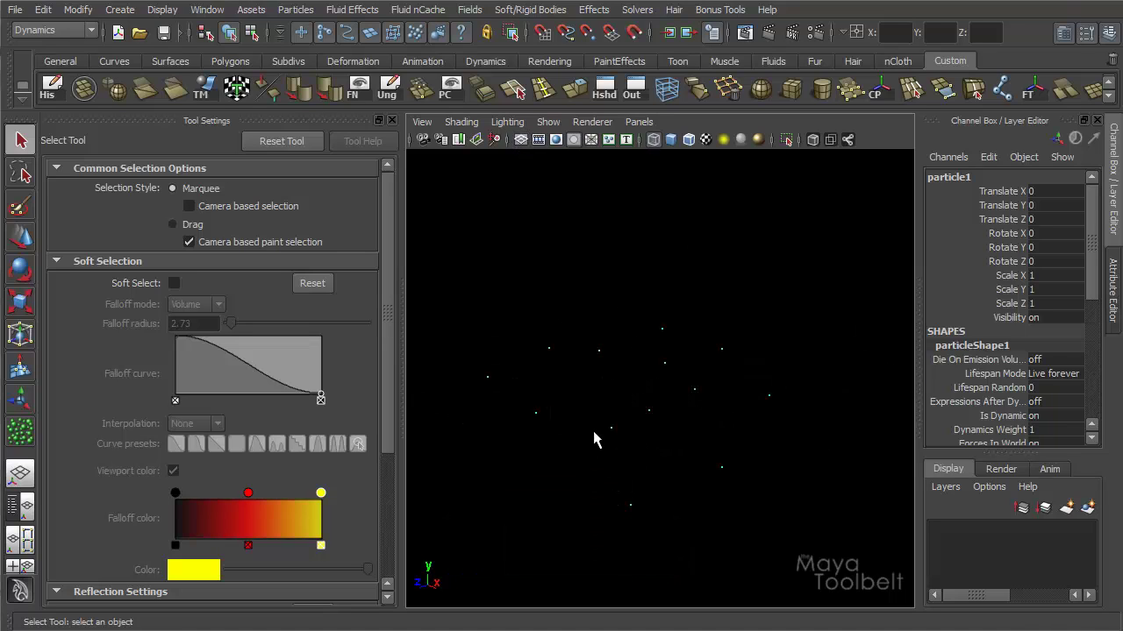
key(z)
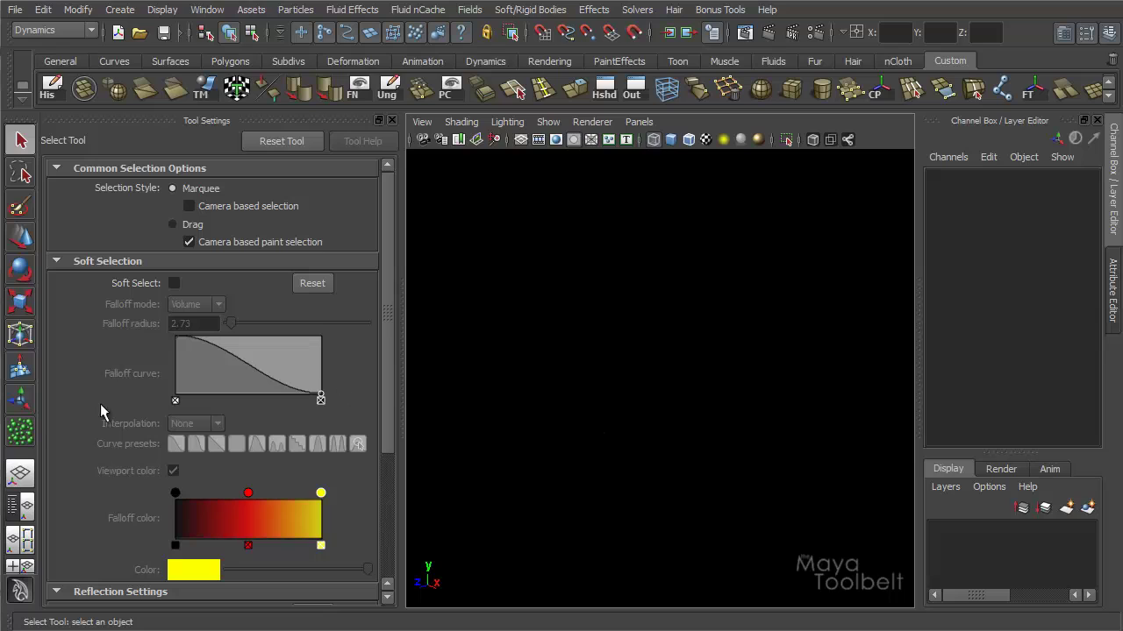
Reactivate the Particle Tool and place thirteen single particles scattered across the empty viewport without creating the object
click(19, 439)
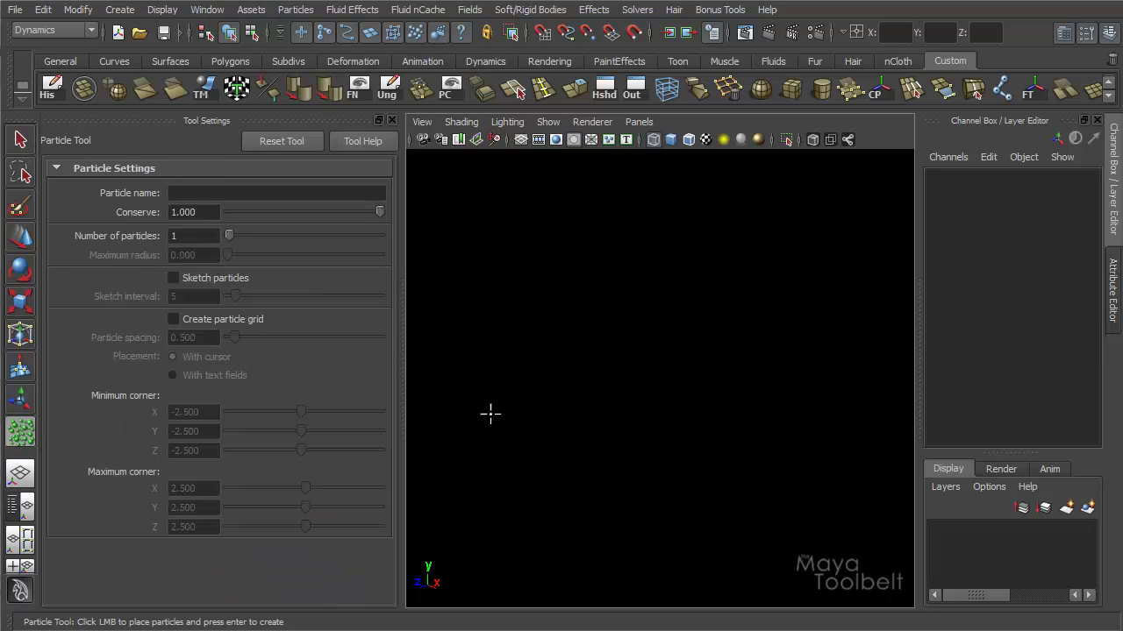
click(585, 340)
click(566, 384)
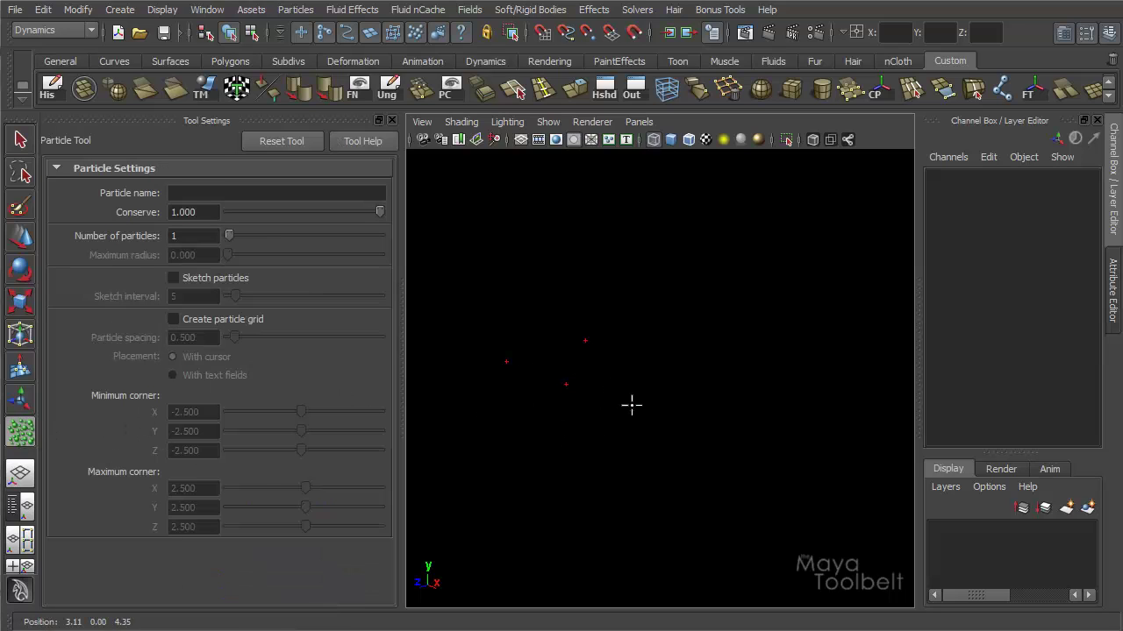
click(631, 410)
click(652, 361)
click(670, 314)
click(705, 325)
click(709, 376)
click(658, 448)
click(583, 456)
click(595, 516)
click(705, 504)
click(785, 452)
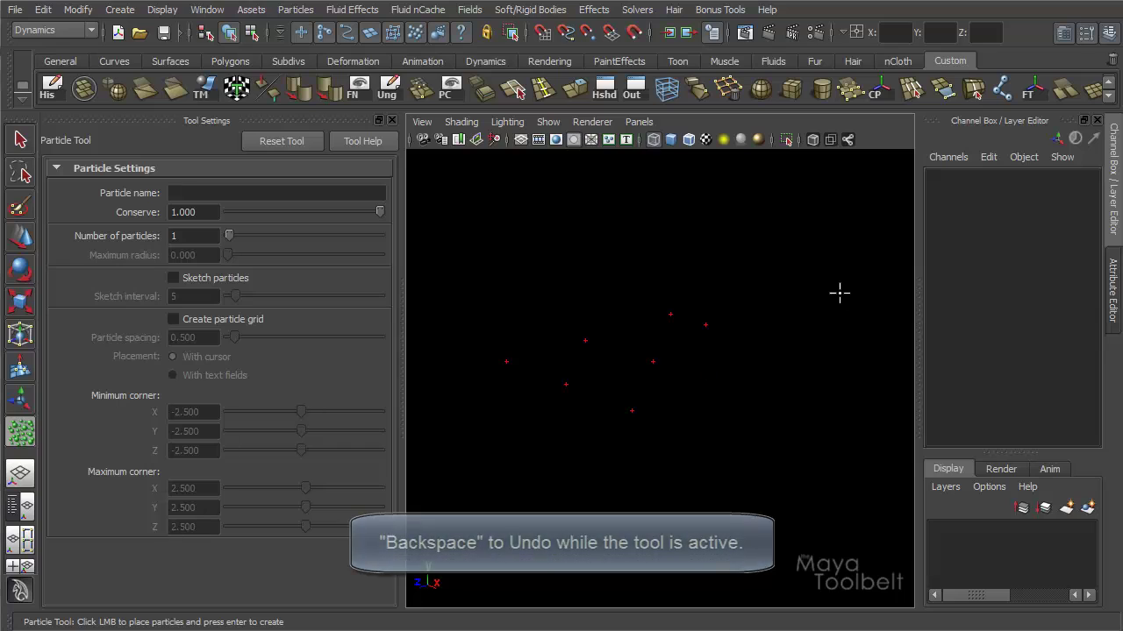
Remove the most recently placed particles one by one until only the first three remain
key(BackSpace)
key(BackSpace)
key(BackSpace)
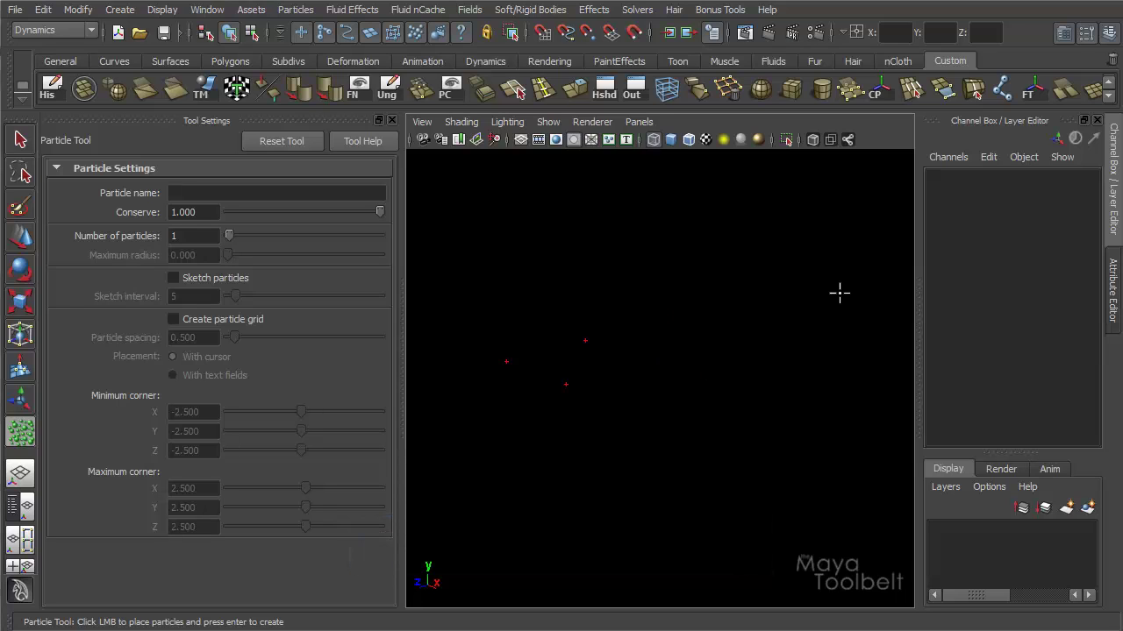
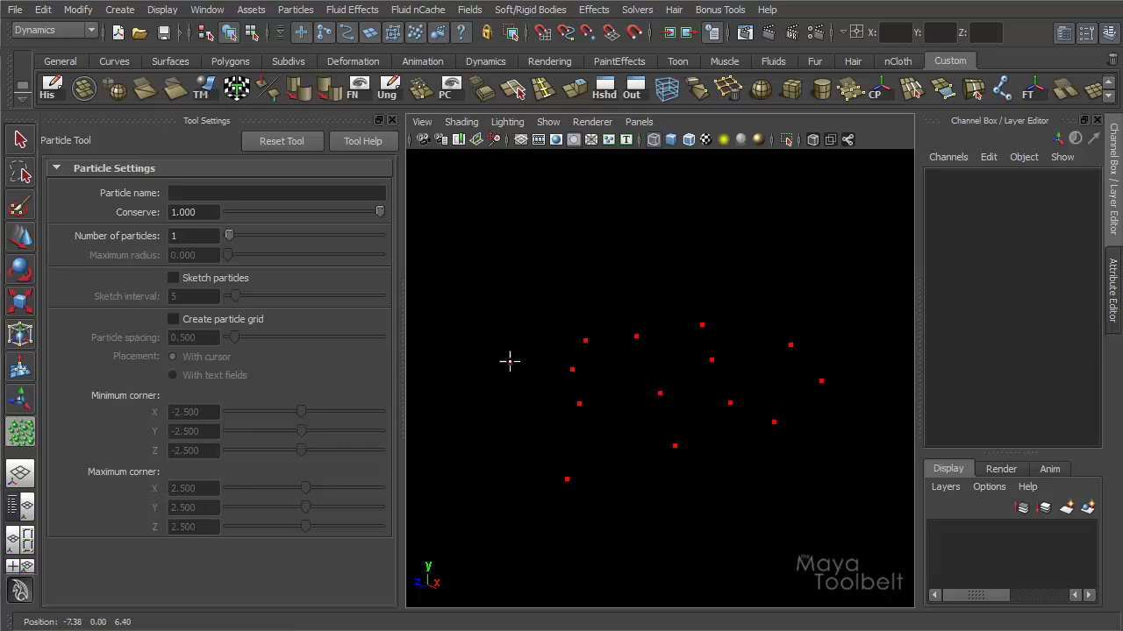
Reposition six of the placed particles individually in edit mode before the particle object is created
click(524, 367)
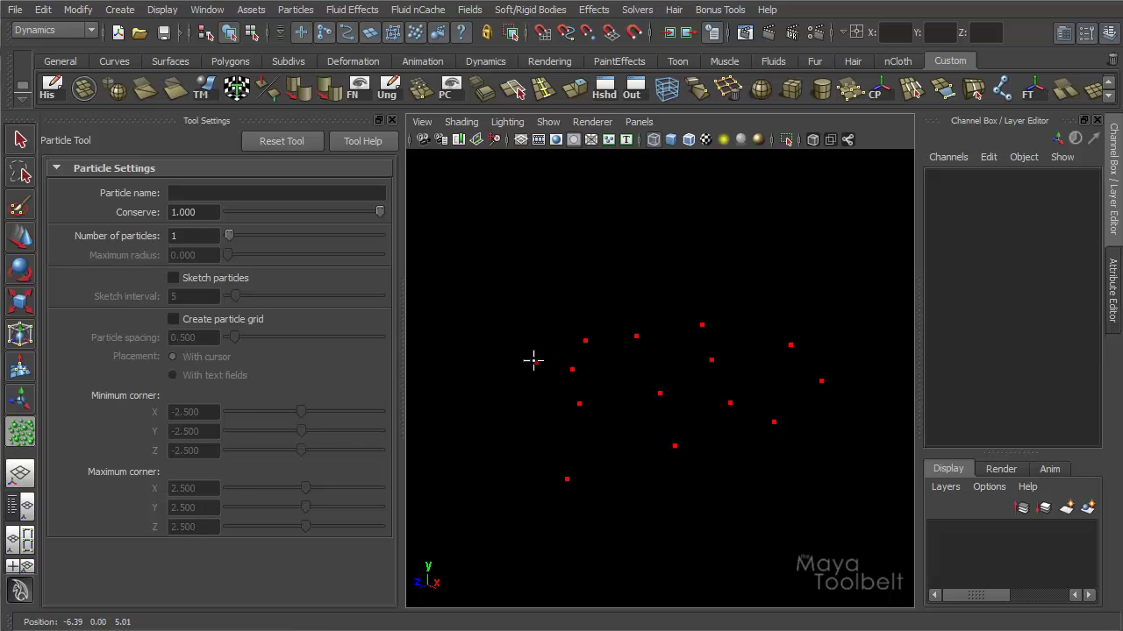
click(659, 378)
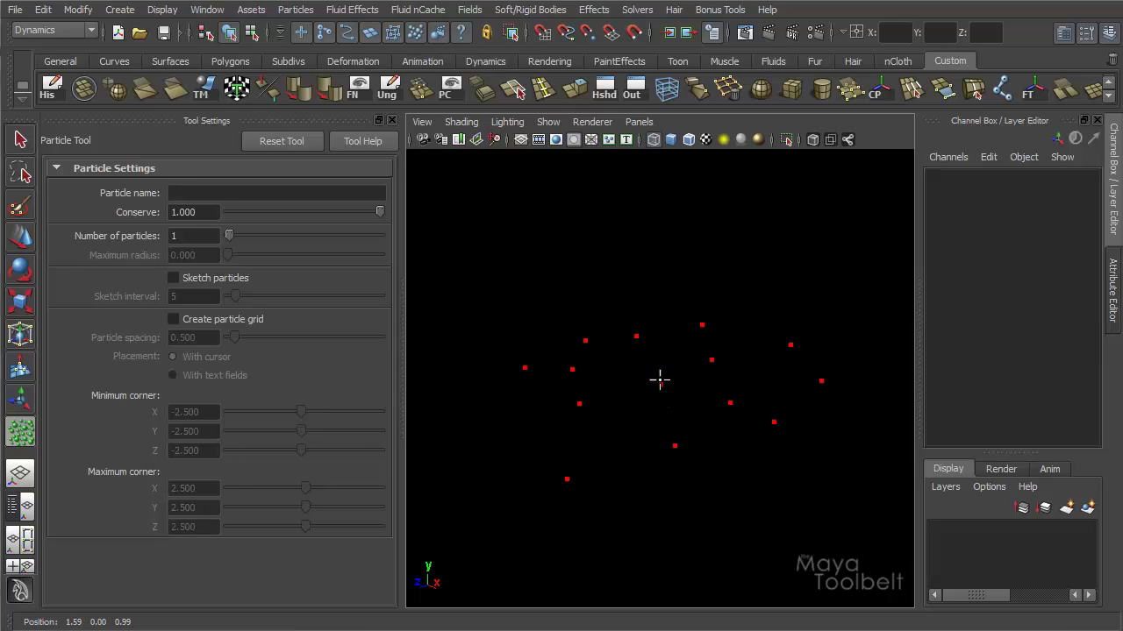
click(714, 309)
drag(702, 305, 719, 320)
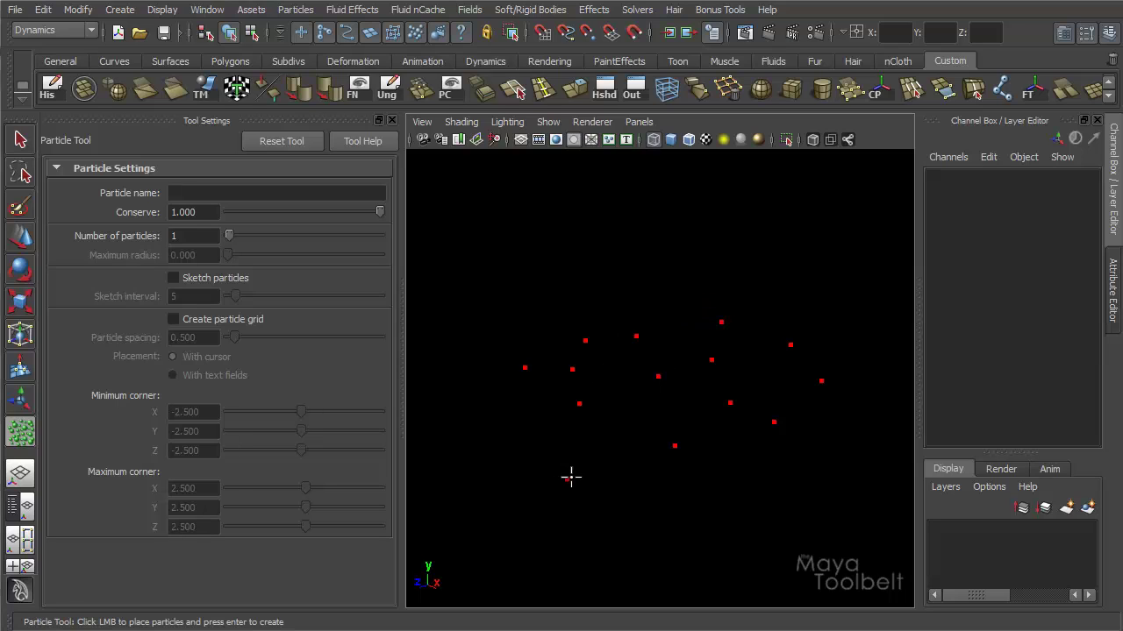
drag(569, 474, 610, 436)
drag(579, 401, 546, 425)
click(825, 381)
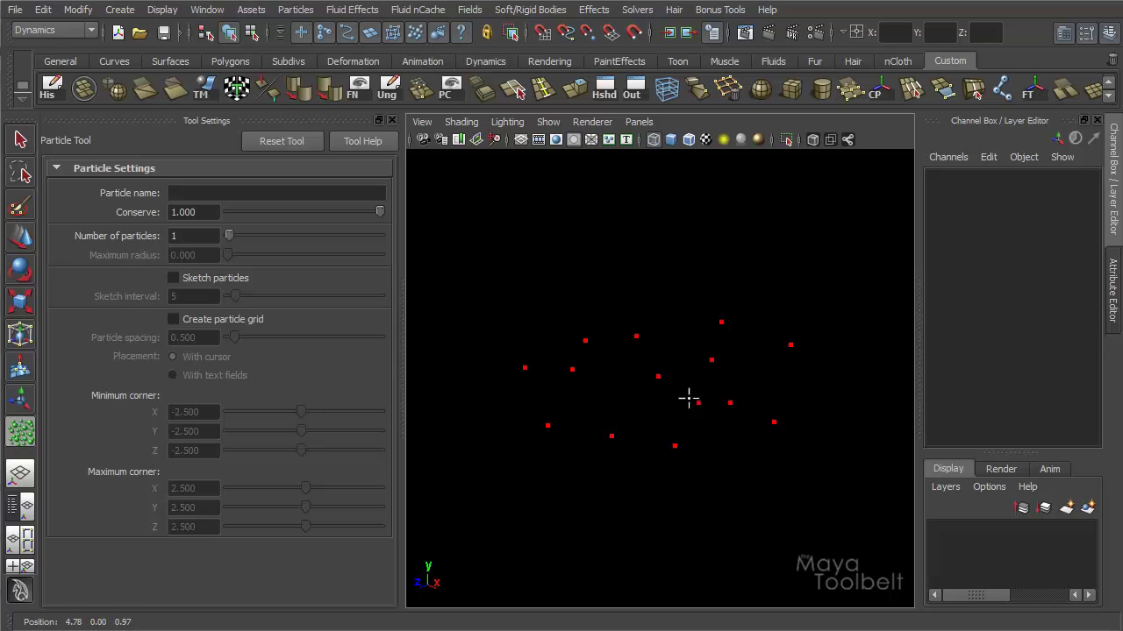
drag(501, 360, 504, 391)
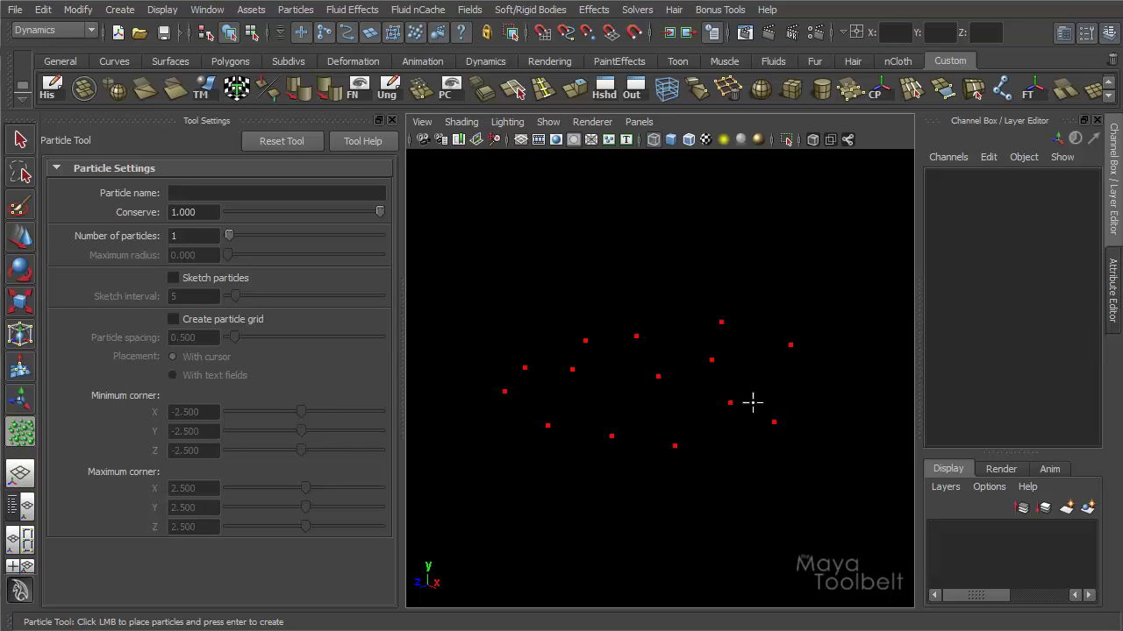
Switch between edit and placement modes and reposition particles in the right half of the group
key(Return)
click(571, 369)
key(Return)
click(763, 395)
click(694, 413)
click(734, 442)
Try further particle placements near the middle of the group and reposition particles there in edit mode
click(632, 391)
click(584, 385)
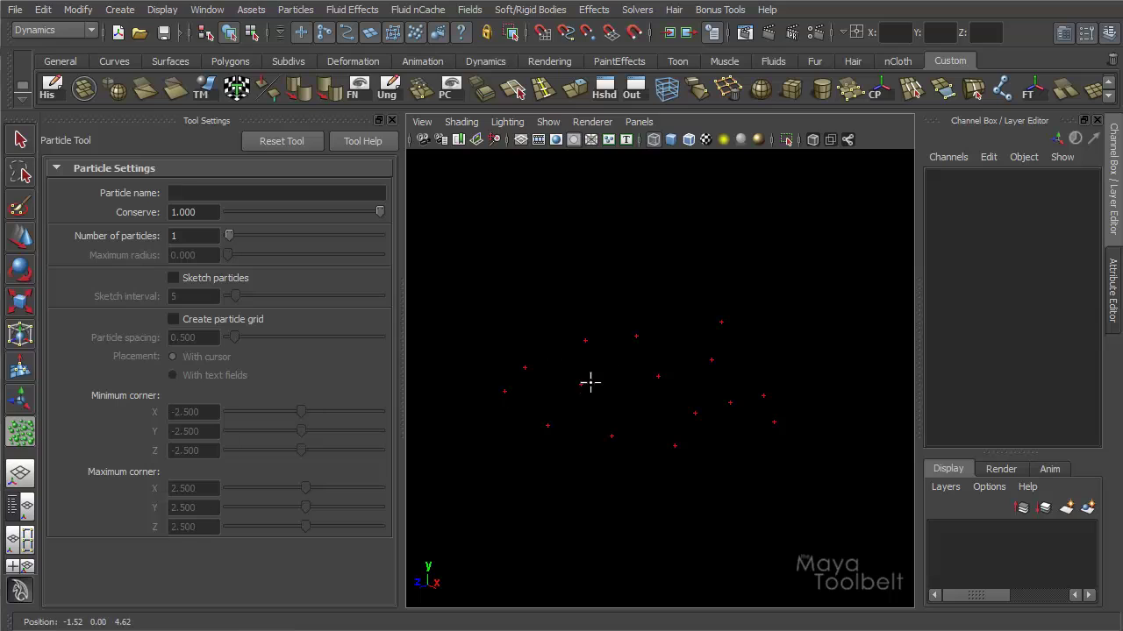
click(622, 365)
click(642, 411)
click(689, 403)
click(687, 363)
click(640, 412)
click(561, 402)
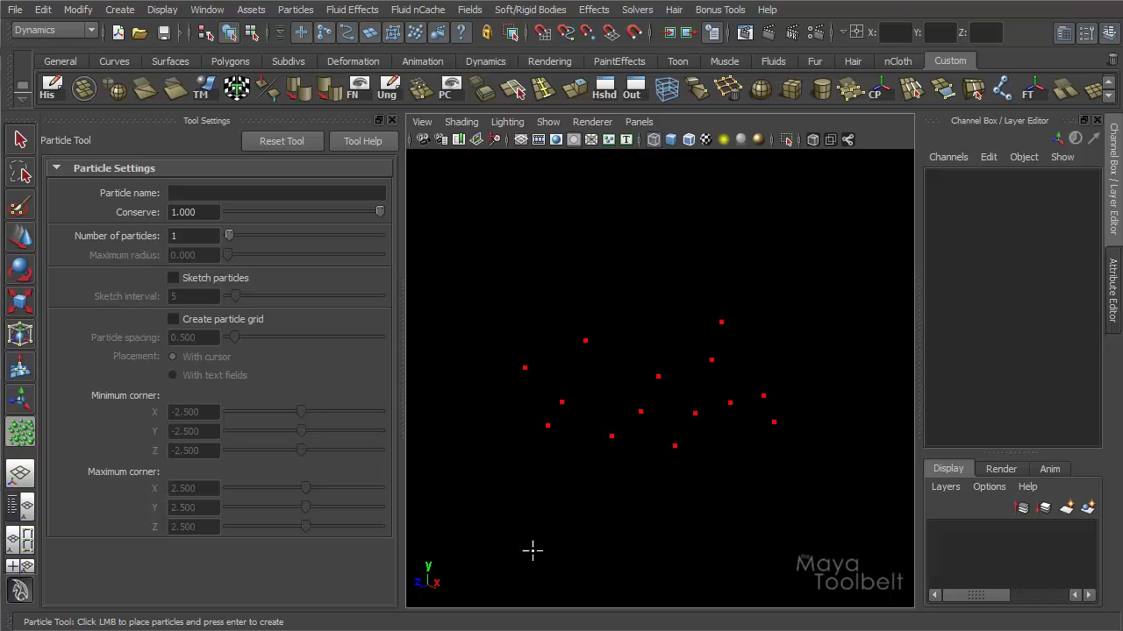
Create the particle object from the edited particles, select it in the viewport, and delete it
key(Return)
key(q)
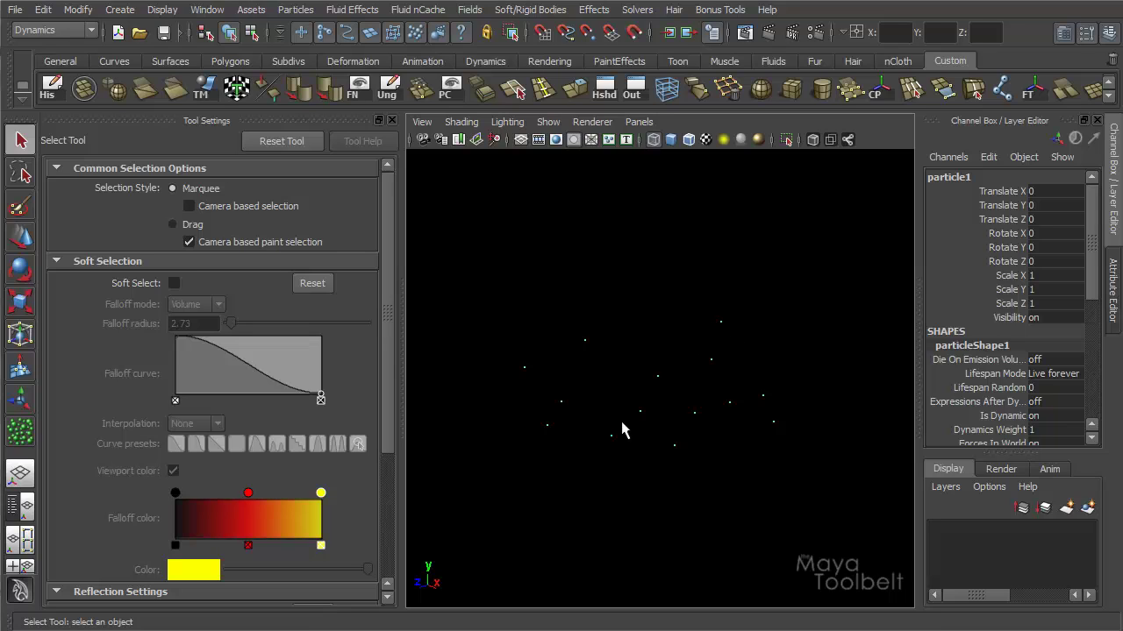
drag(571, 330, 706, 491)
key(Delete)
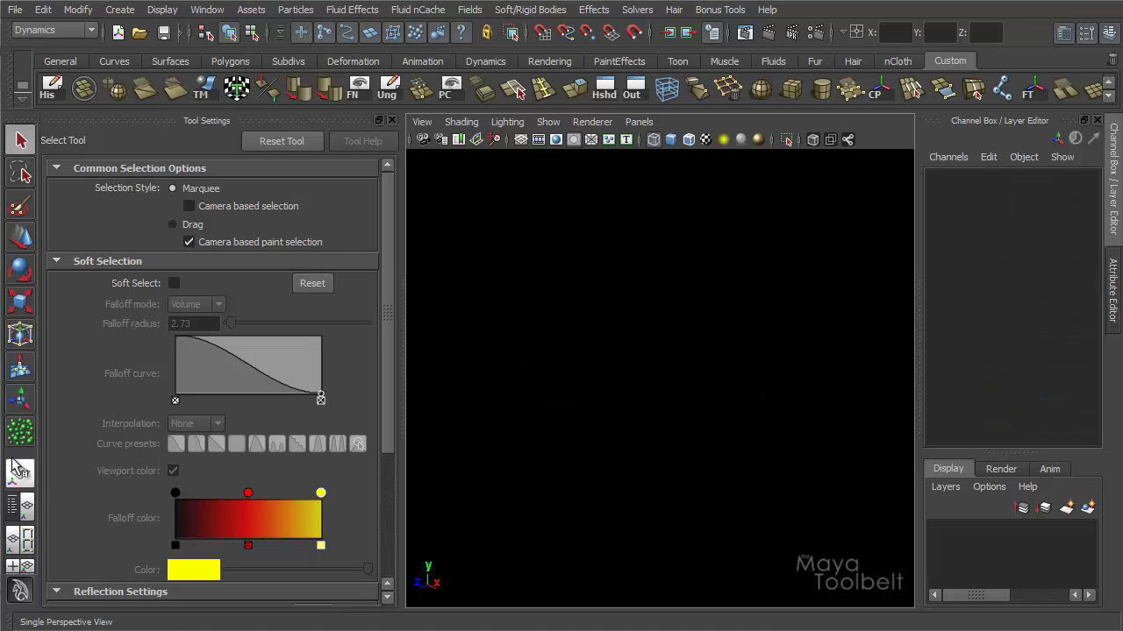
Reactivate the Particle Tool and place four single particles around the middle of the viewport
click(21, 431)
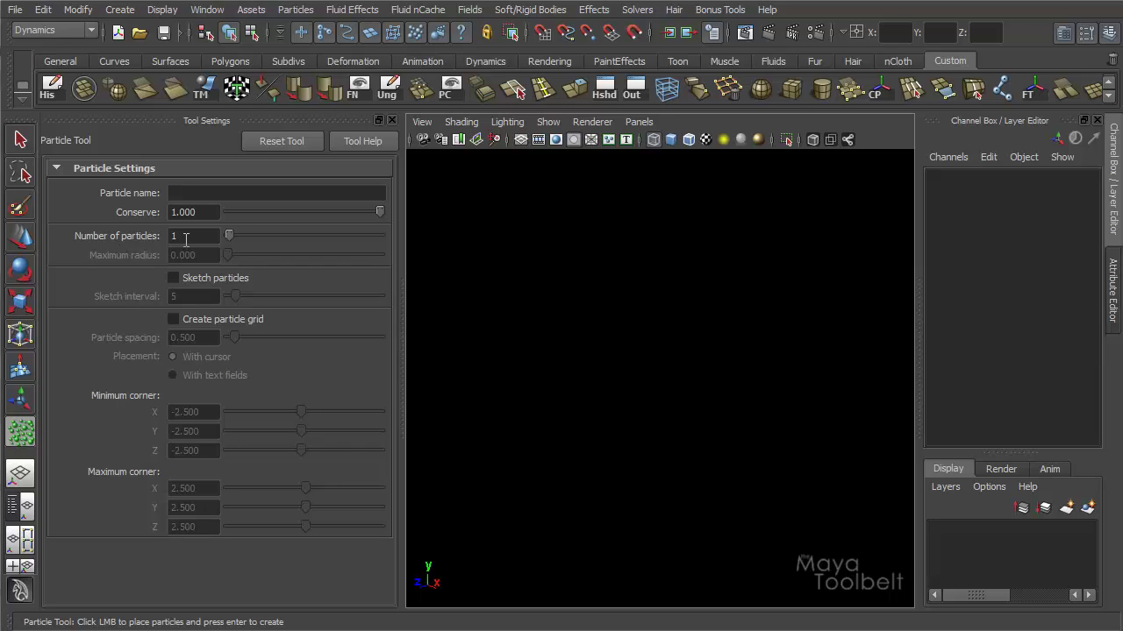
click(568, 374)
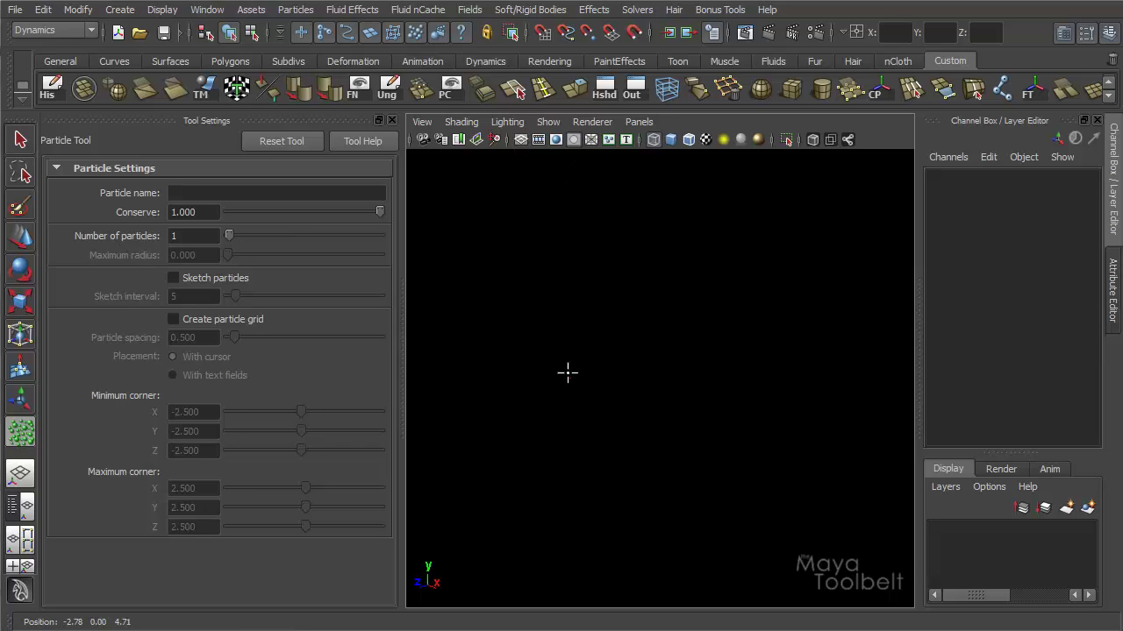
click(674, 335)
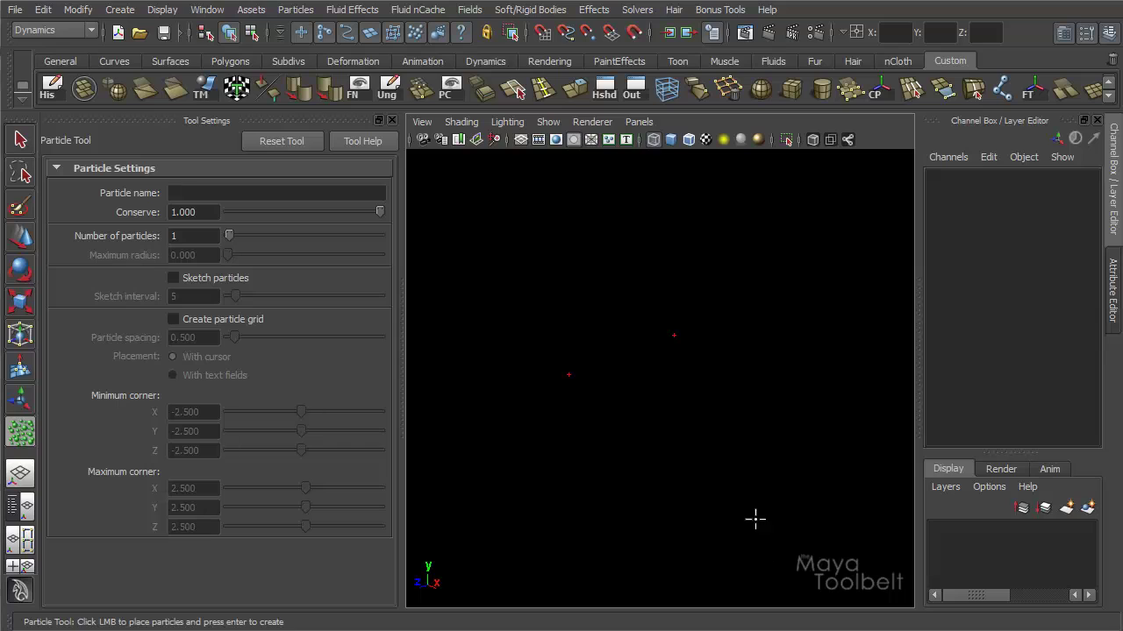
click(674, 414)
click(723, 378)
Try out the number of particles range and set the number of particles to 2
drag(230, 234, 421, 233)
drag(229, 236, 227, 236)
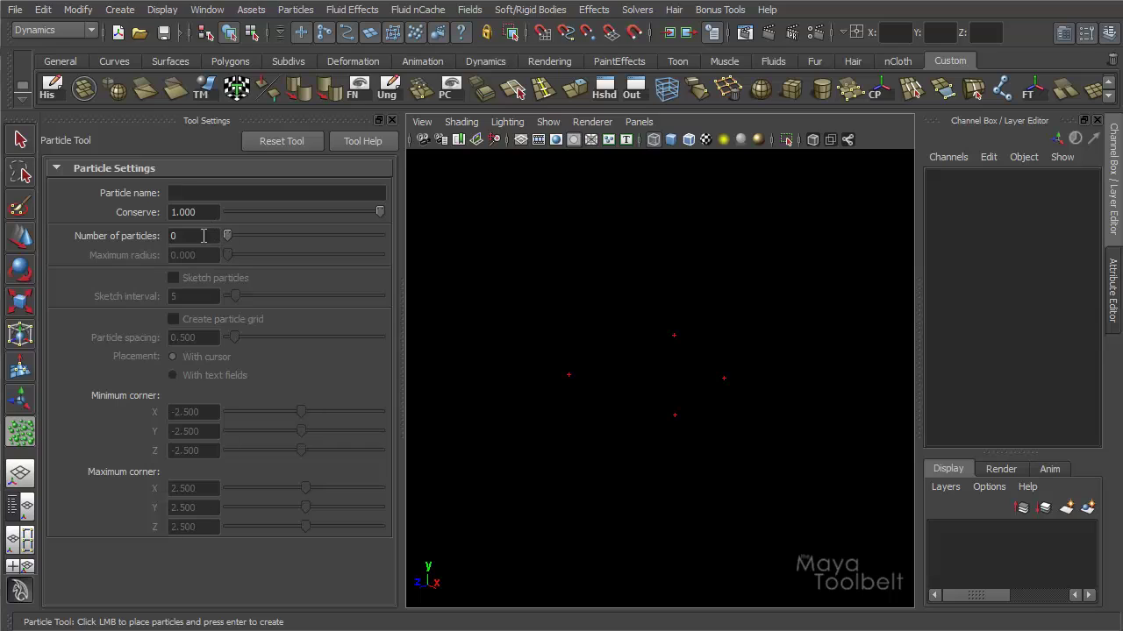
double_click(203, 236)
text(2)
key(Return)
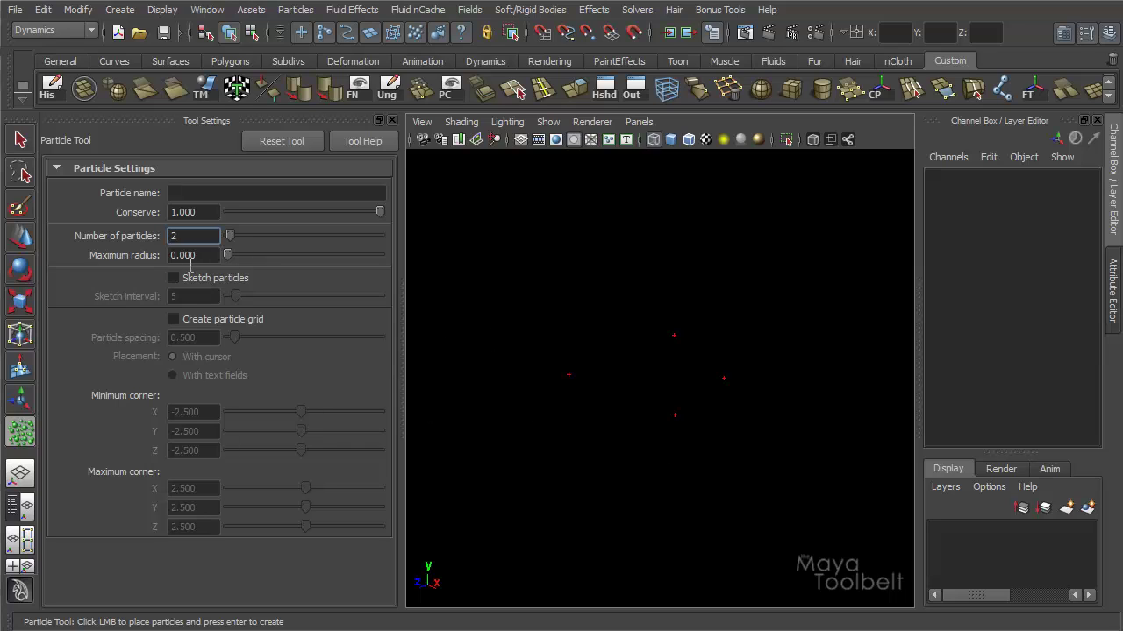
Place particles at four spots near the middle of the viewport with two particles per placement and zero maximum radius
click(618, 380)
drag(618, 379, 645, 375)
drag(623, 454, 614, 450)
drag(614, 448, 606, 435)
Set the maximum radius to 1.034 and the number of particles to 10, placing particle groups after each change
drag(228, 255, 233, 262)
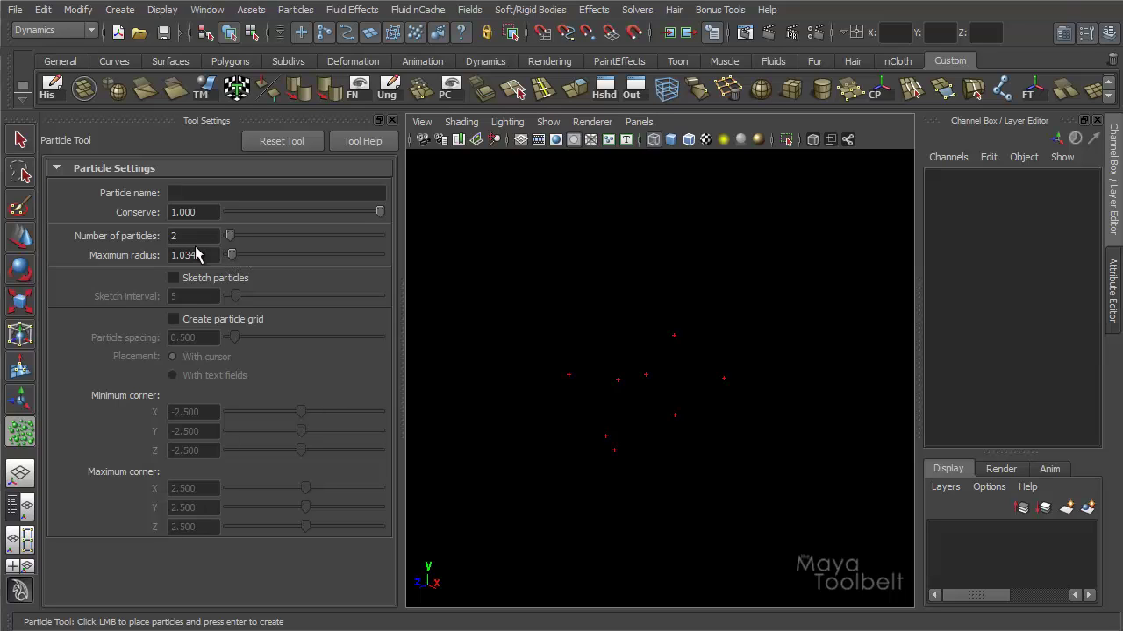
click(806, 481)
drag(229, 245, 244, 246)
click(785, 478)
click(491, 445)
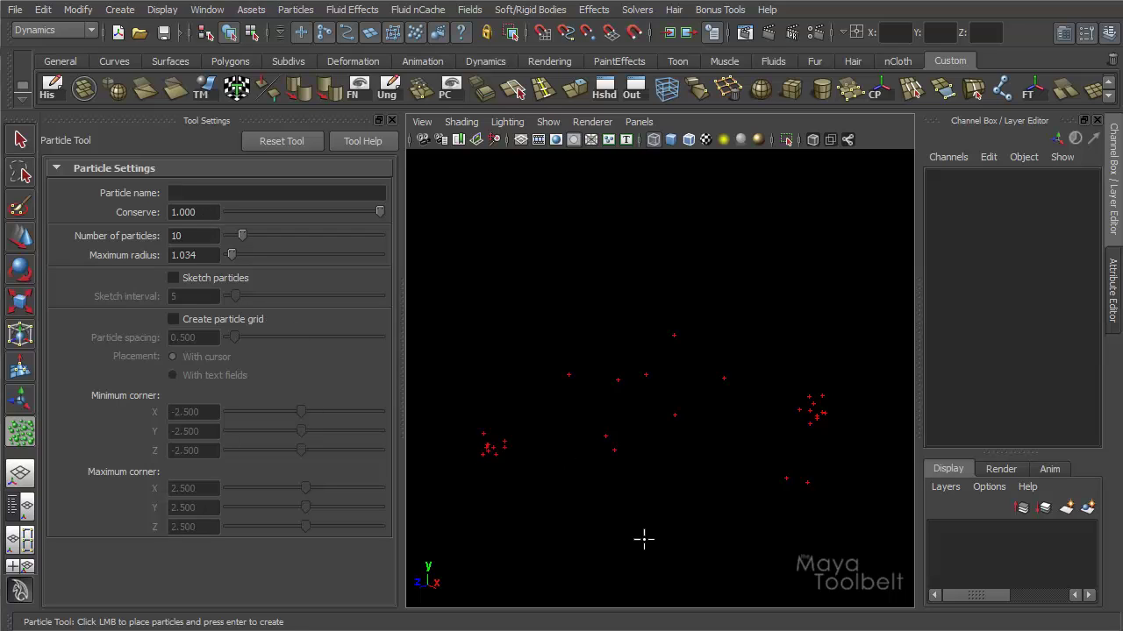
Place eleven more ten-particle clusters spread across the viewport
click(718, 524)
click(716, 434)
click(620, 474)
click(641, 410)
click(718, 375)
click(763, 341)
click(627, 334)
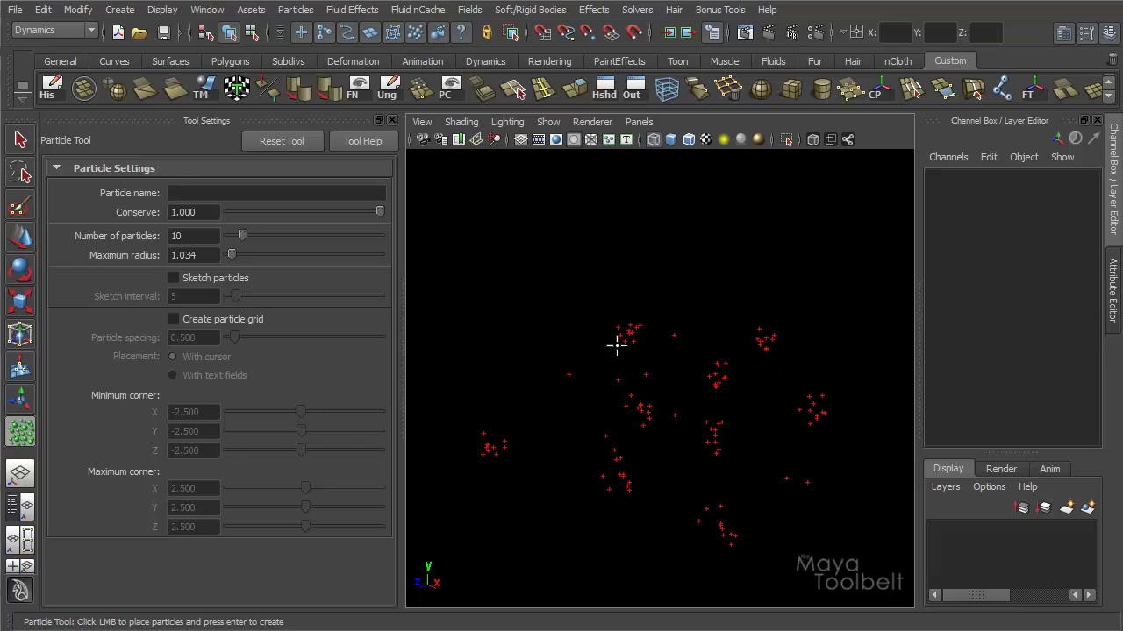
click(565, 327)
click(508, 356)
click(537, 403)
click(570, 454)
Toggle edit mode to move a few individual particles out of their clusters, and create the particle object
key(Return)
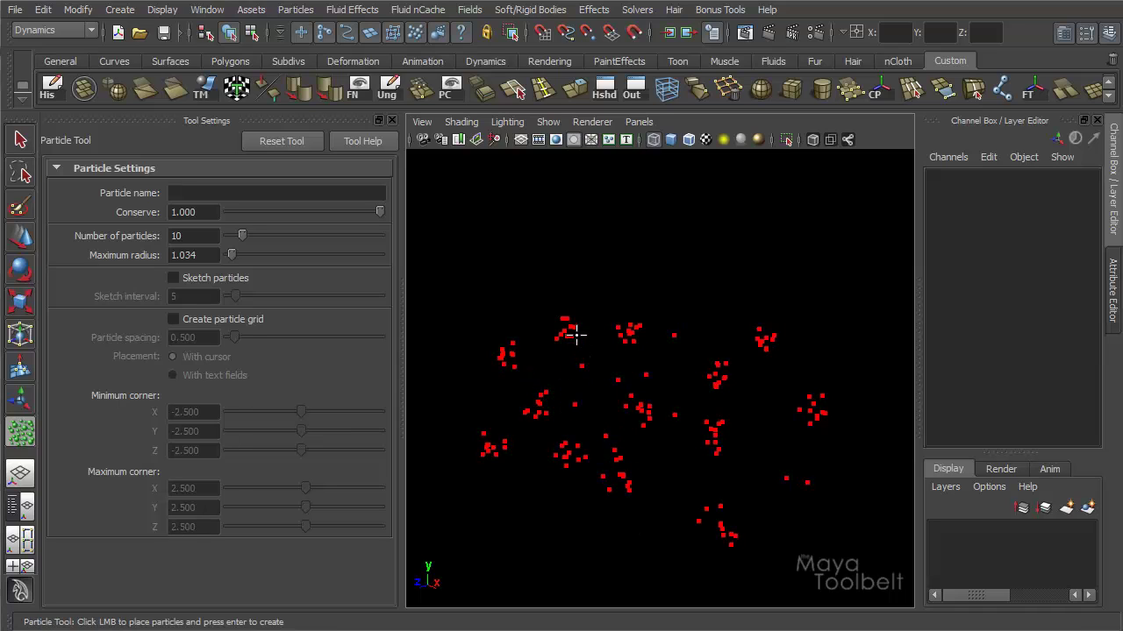
key(ctrl+z)
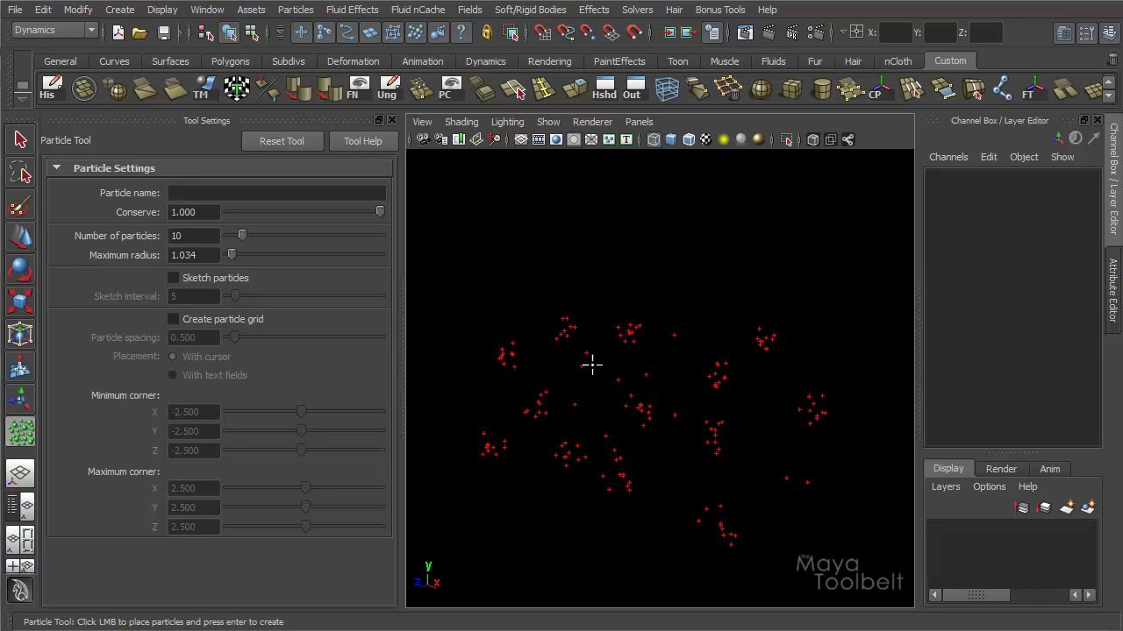
key(Return)
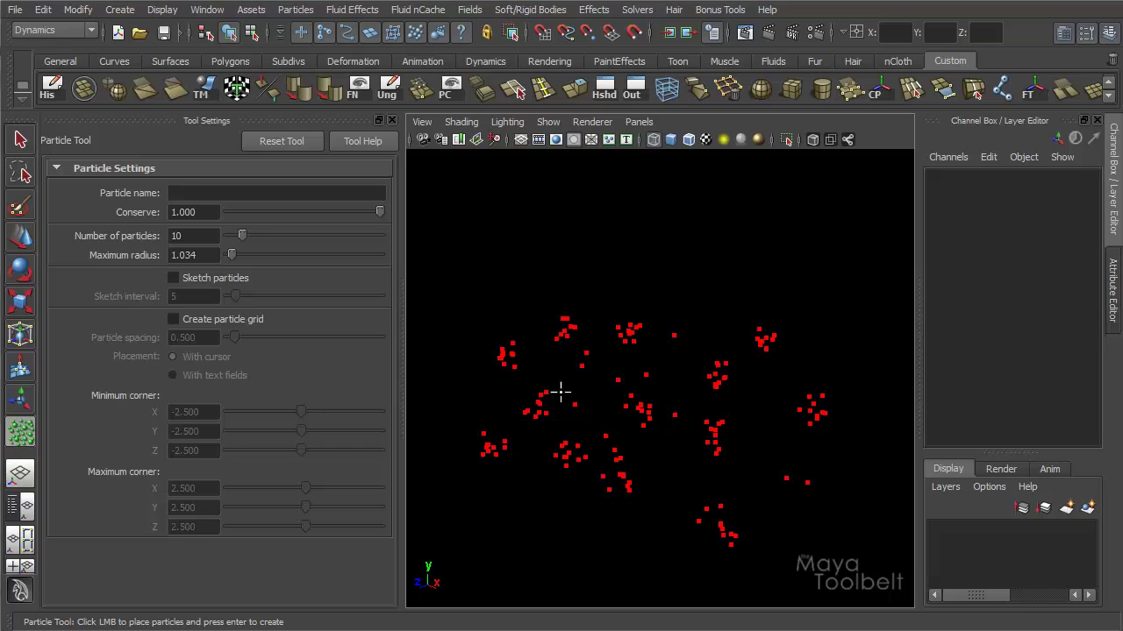
key(ctrl+z)
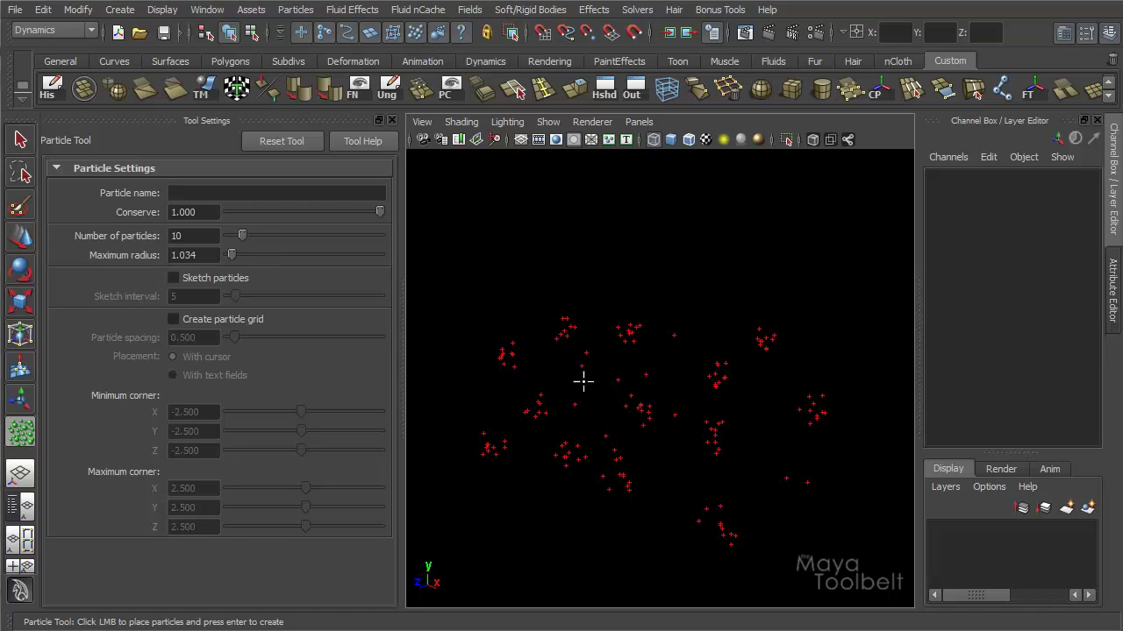
key(Return)
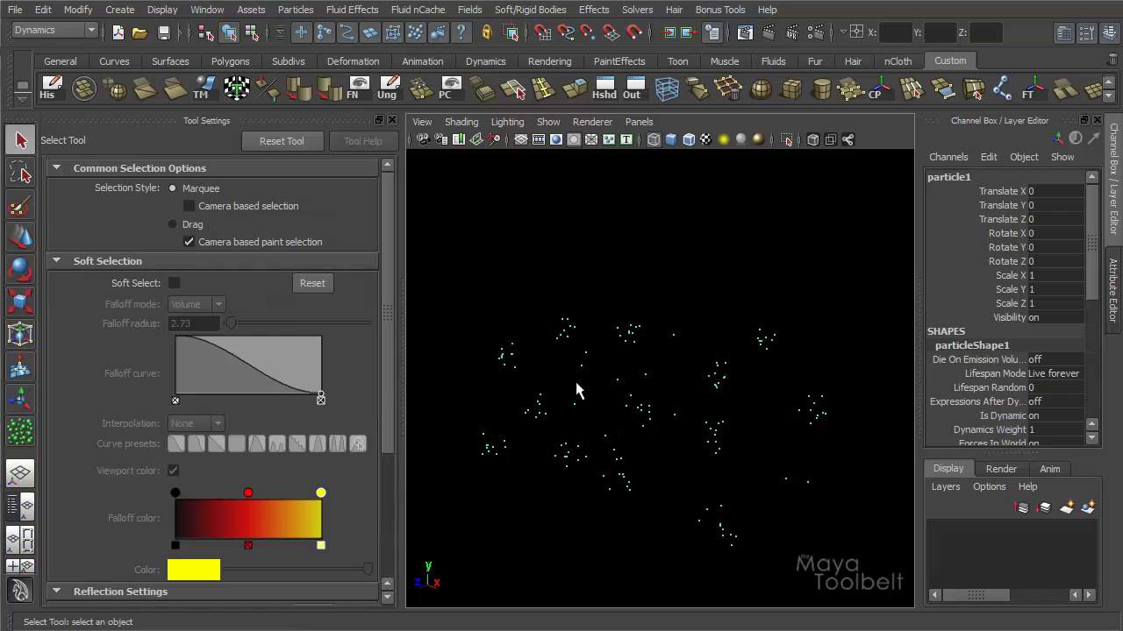
Delete the clustered particle object and reactivate the Particle Tool
click(699, 461)
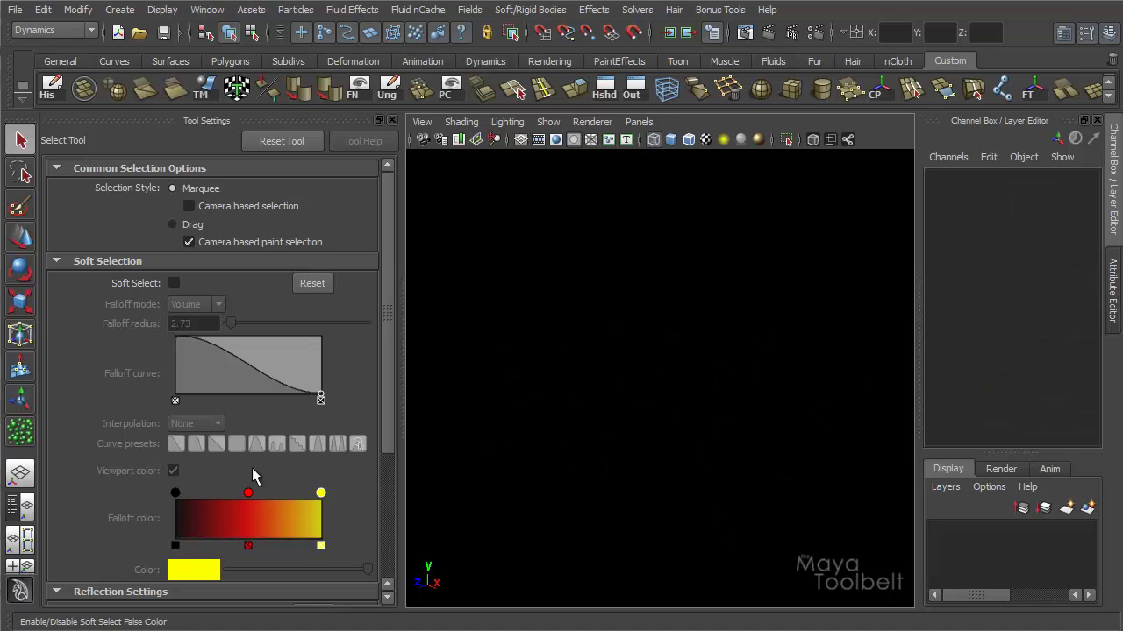
click(22, 431)
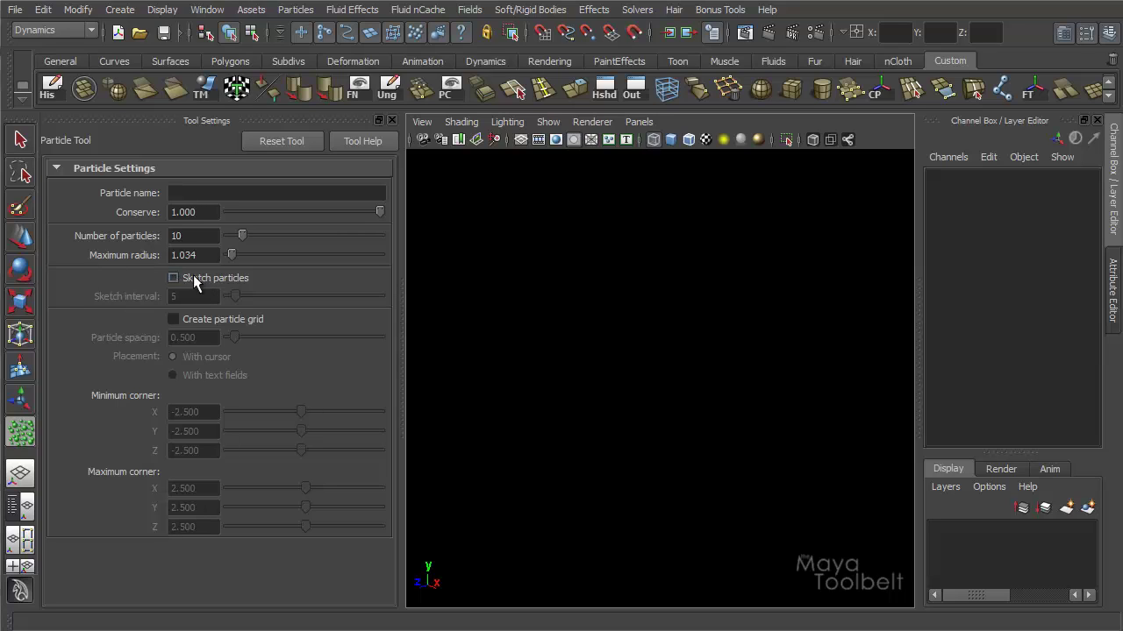
Enable Sketch particles with 1 particle, sketch a long winding trail at interval 5, and create the particle object
click(172, 278)
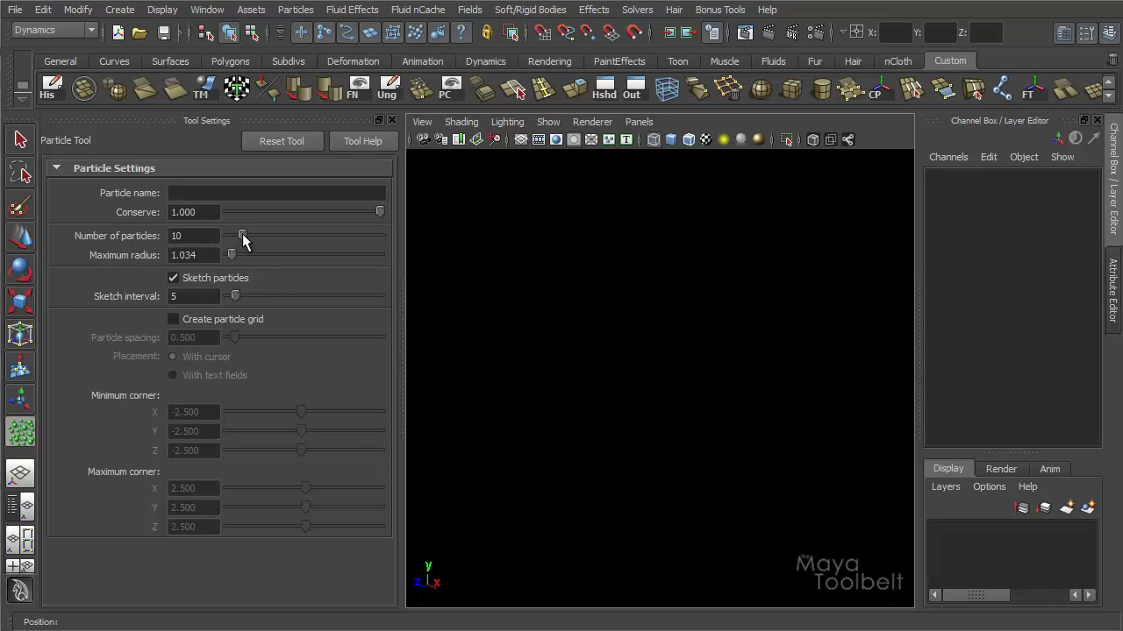
drag(242, 236, 229, 235)
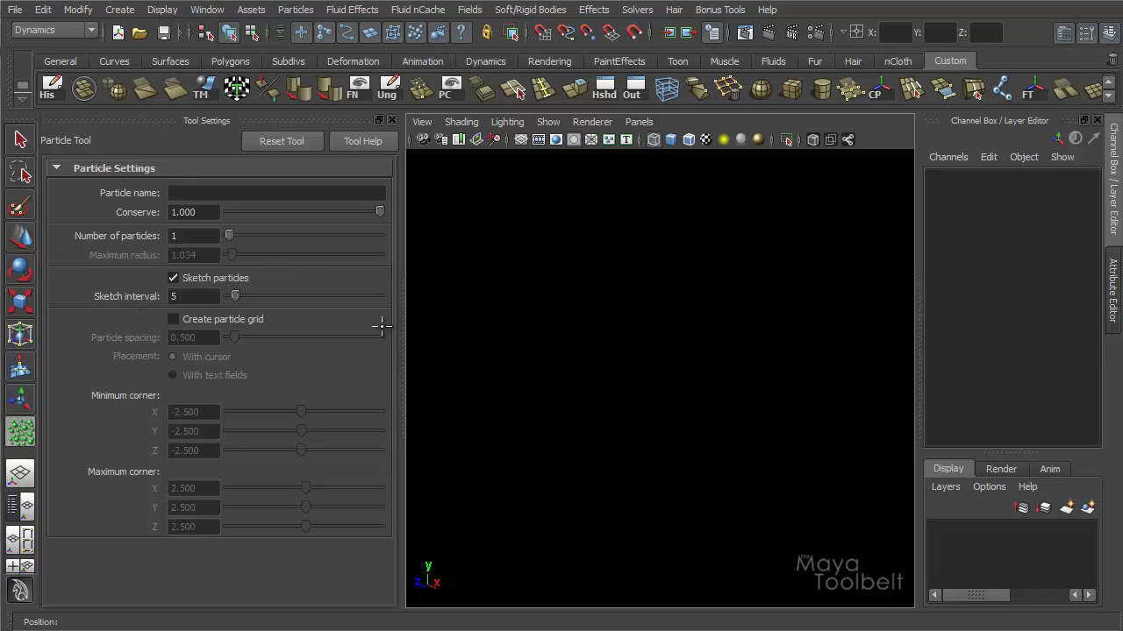
mouse_move(465, 412)
mouse_down()
mouse_move(536, 352)
mouse_move(602, 322)
mouse_move(648, 347)
mouse_move(560, 385)
mouse_move(515, 436)
mouse_move(558, 476)
mouse_move(700, 339)
mouse_move(774, 336)
mouse_move(741, 396)
mouse_move(535, 527)
mouse_move(609, 553)
mouse_move(818, 410)
mouse_move(835, 337)
mouse_move(761, 291)
mouse_move(698, 289)
mouse_move(620, 253)
mouse_move(465, 344)
mouse_up()
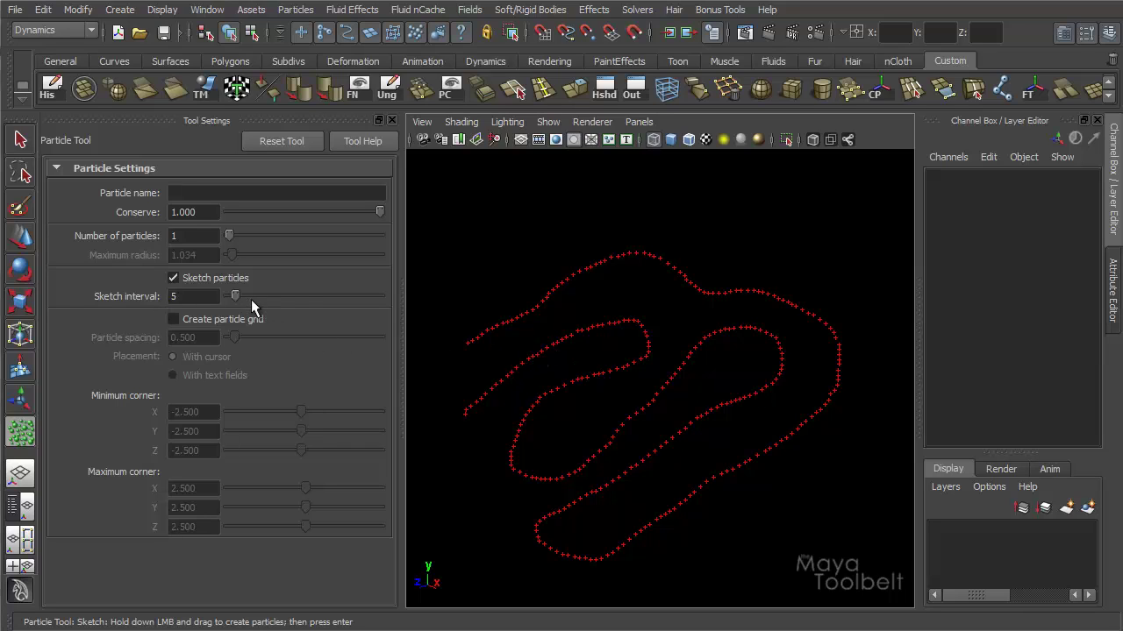
key(Return)
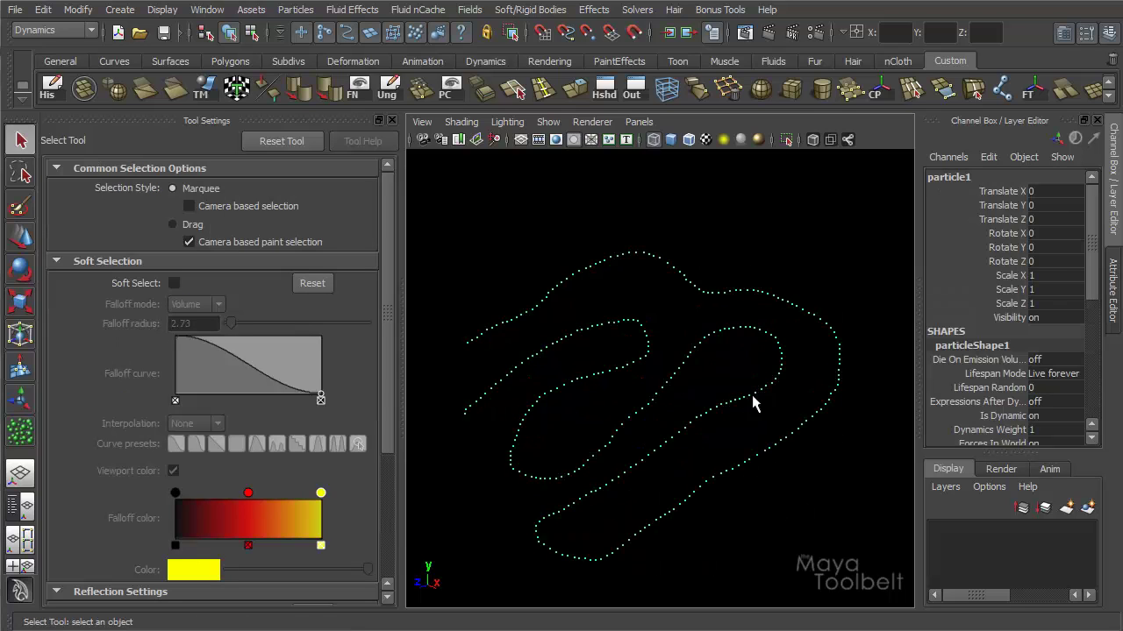
Replace the sketched particle object with a looping trail sketched at a sketch interval of 20
key(Delete)
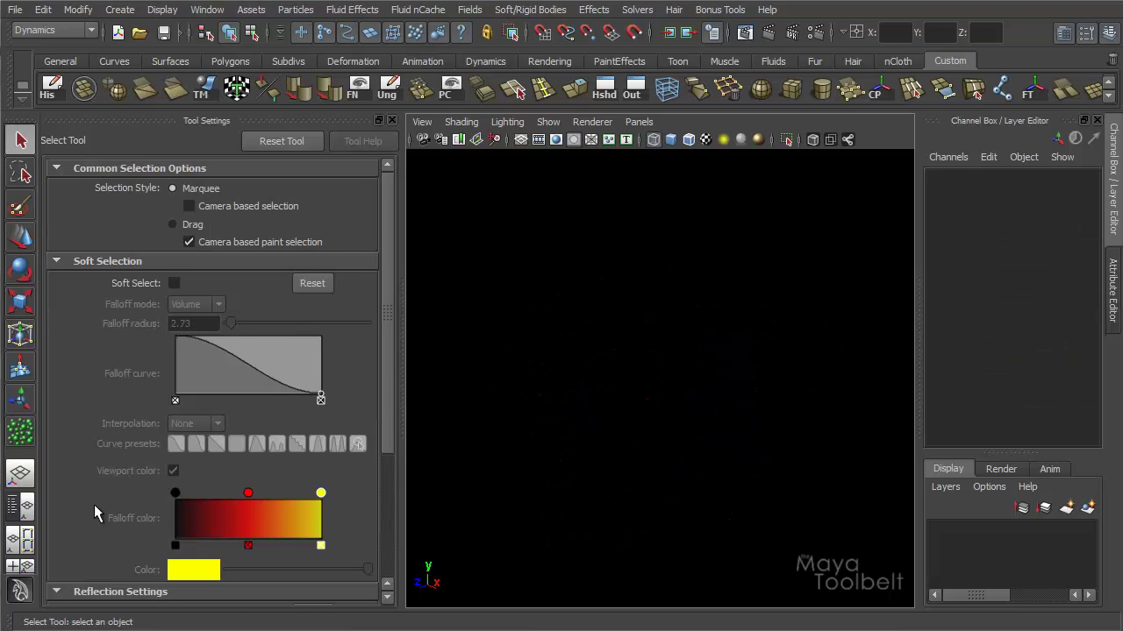
click(20, 431)
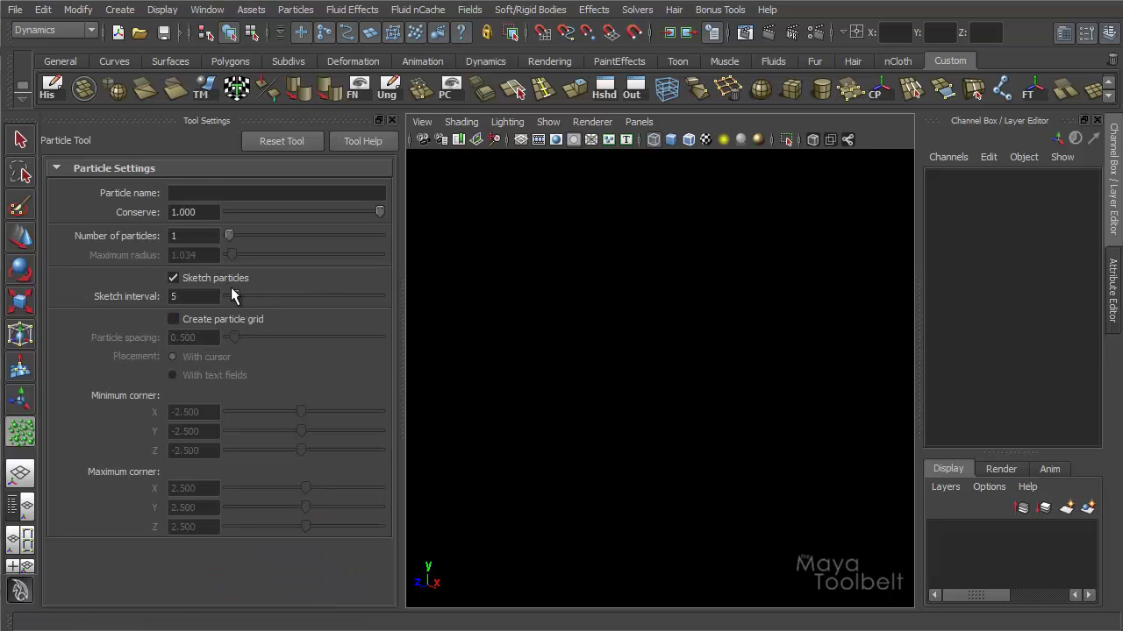
double_click(204, 297)
key(Return)
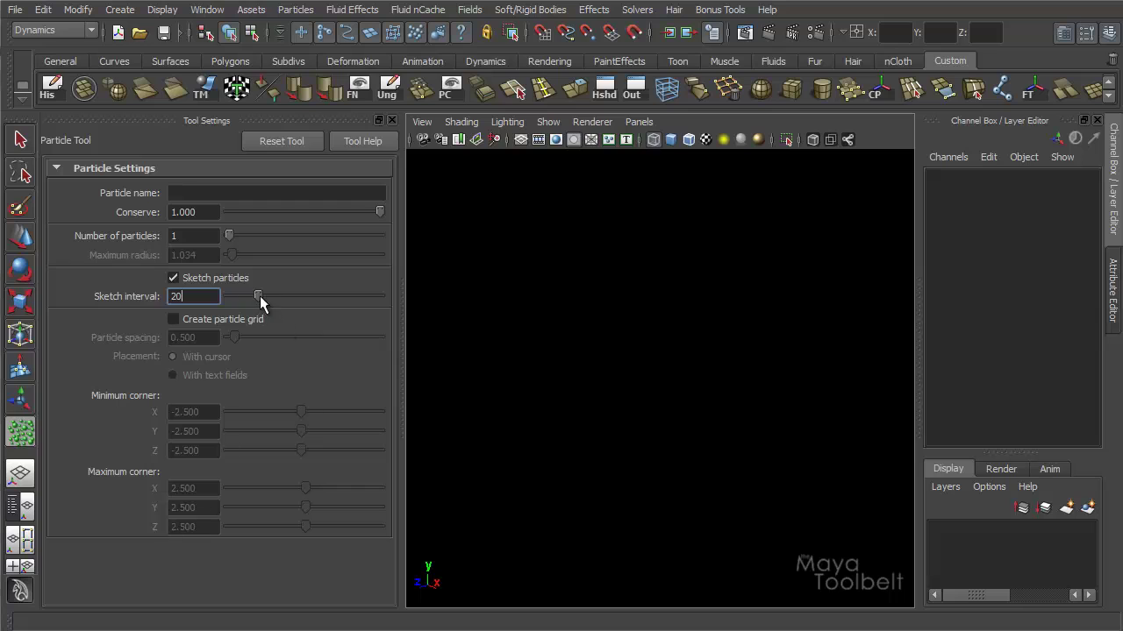
mouse_move(486, 357)
mouse_down()
mouse_move(546, 316)
mouse_move(646, 306)
mouse_move(612, 367)
mouse_move(534, 409)
mouse_move(532, 471)
mouse_move(639, 450)
mouse_move(684, 364)
mouse_move(699, 295)
mouse_move(770, 305)
mouse_move(772, 377)
mouse_move(703, 532)
mouse_move(590, 567)
mouse_move(479, 482)
mouse_move(490, 404)
mouse_move(531, 378)
mouse_move(438, 366)
mouse_move(500, 280)
mouse_move(631, 242)
mouse_move(674, 268)
mouse_move(798, 241)
mouse_move(860, 462)
mouse_move(771, 544)
mouse_move(822, 403)
mouse_up()
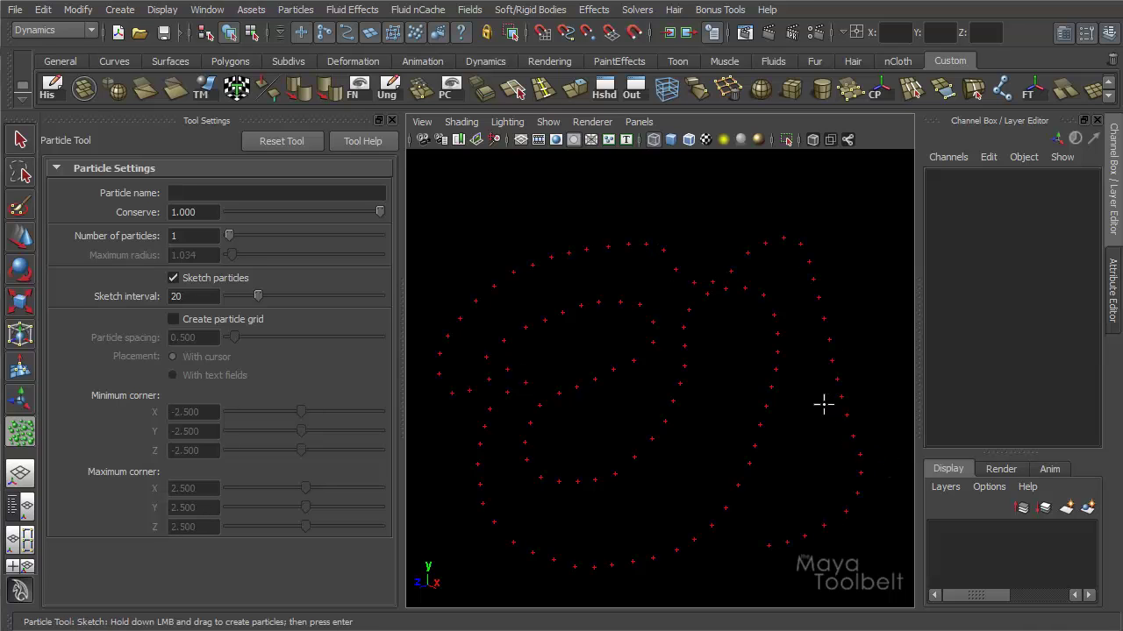
key(Return)
Delete the looping particle trail and sketch a sparse winding one with the sketch interval set to 100
key(Delete)
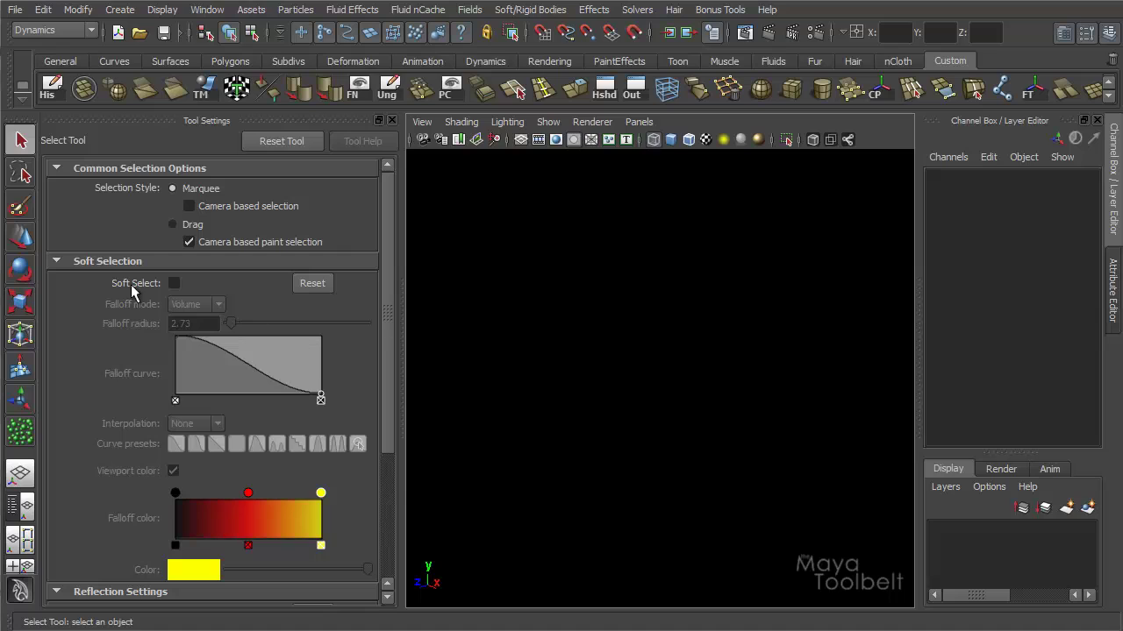
click(20, 432)
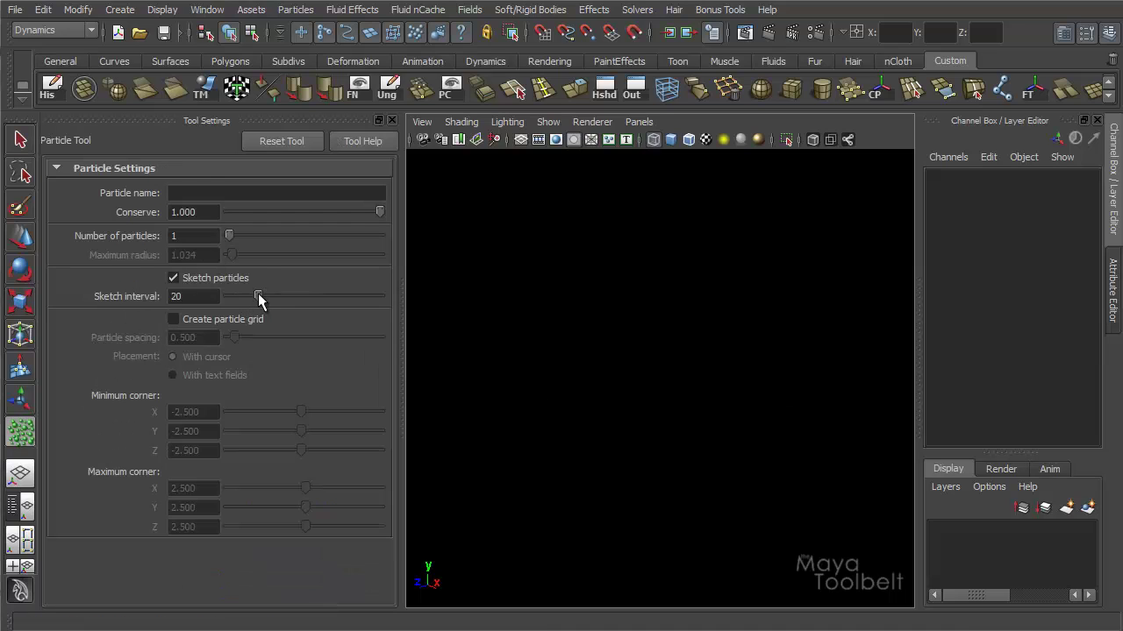
double_click(209, 297)
text(100)
key(Return)
mouse_move(492, 280)
mouse_down()
mouse_move(618, 488)
mouse_move(726, 415)
mouse_move(774, 343)
mouse_move(738, 270)
mouse_move(783, 216)
mouse_move(834, 269)
mouse_move(845, 370)
mouse_move(809, 491)
mouse_move(700, 546)
mouse_move(603, 539)
mouse_move(577, 414)
mouse_move(706, 362)
mouse_move(647, 421)
mouse_move(586, 385)
mouse_move(535, 302)
mouse_move(750, 278)
mouse_move(781, 402)
mouse_move(747, 438)
mouse_up()
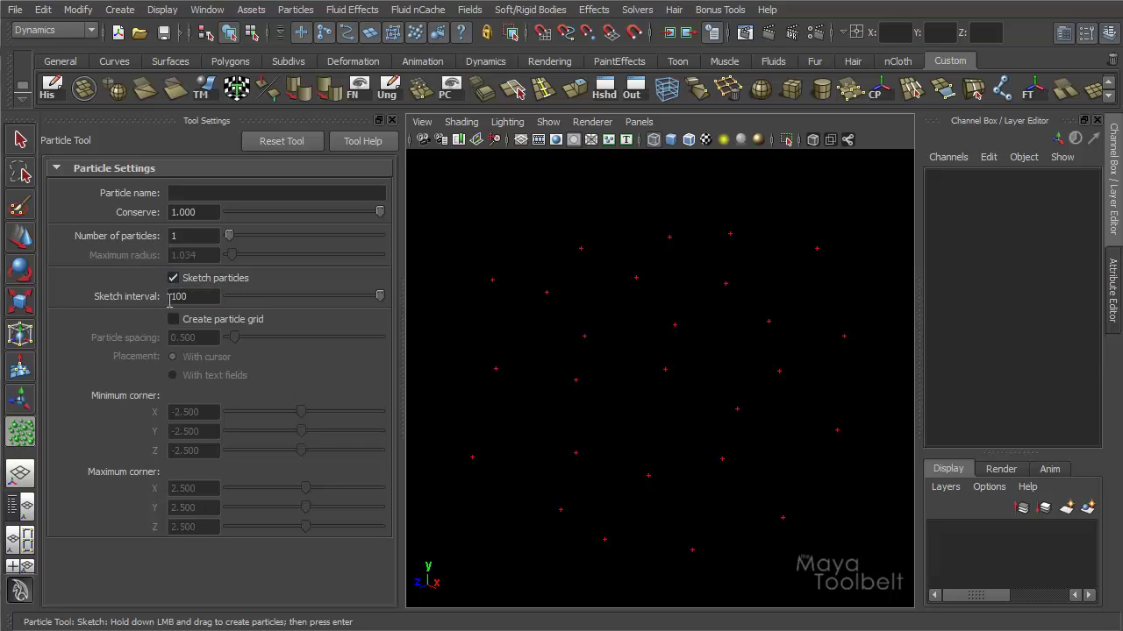
Lower the sketch interval to 21, sketch another winding trail among the sparse particles, and create the particle object
mouse_move(379, 296)
mouse_down()
mouse_move(278, 301)
mouse_move(291, 299)
mouse_up()
drag(296, 300, 260, 306)
mouse_move(478, 321)
mouse_down()
mouse_move(620, 309)
mouse_move(623, 355)
mouse_move(663, 364)
mouse_move(708, 327)
mouse_move(682, 286)
mouse_move(727, 257)
mouse_move(781, 277)
mouse_move(800, 323)
mouse_move(798, 395)
mouse_move(770, 452)
mouse_move(718, 489)
mouse_move(577, 503)
mouse_move(528, 459)
mouse_move(558, 418)
mouse_move(705, 442)
mouse_move(743, 420)
mouse_move(743, 373)
mouse_move(473, 406)
mouse_move(458, 321)
mouse_up()
key(Return)
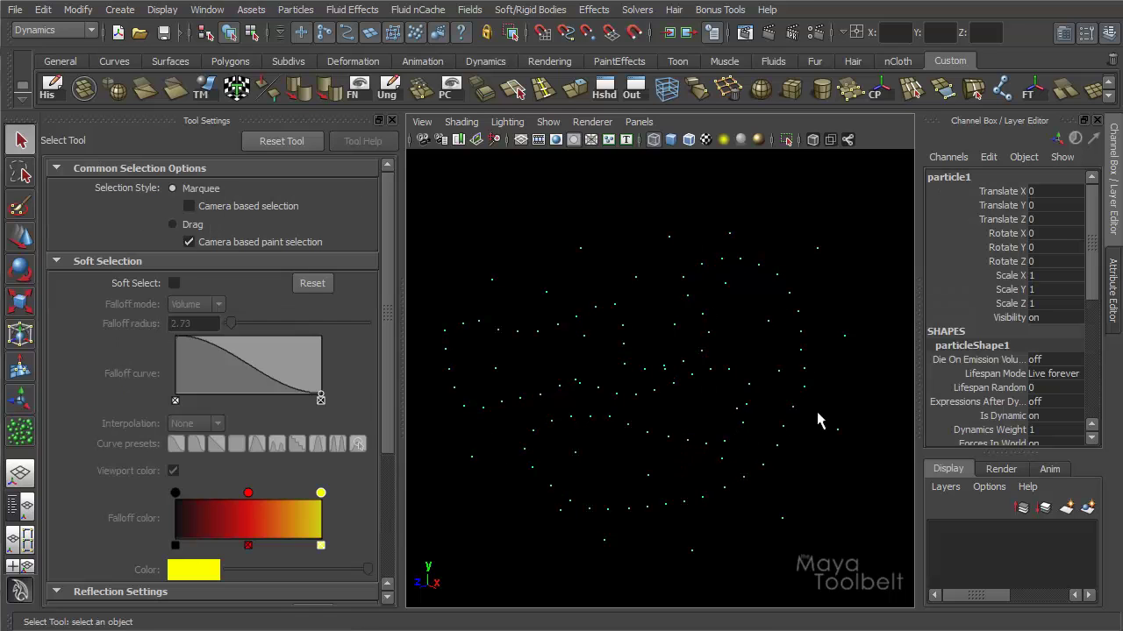
Delete the sketched particles and switch the Particle Tool from Sketch particles to Create particle grid
key(Delete)
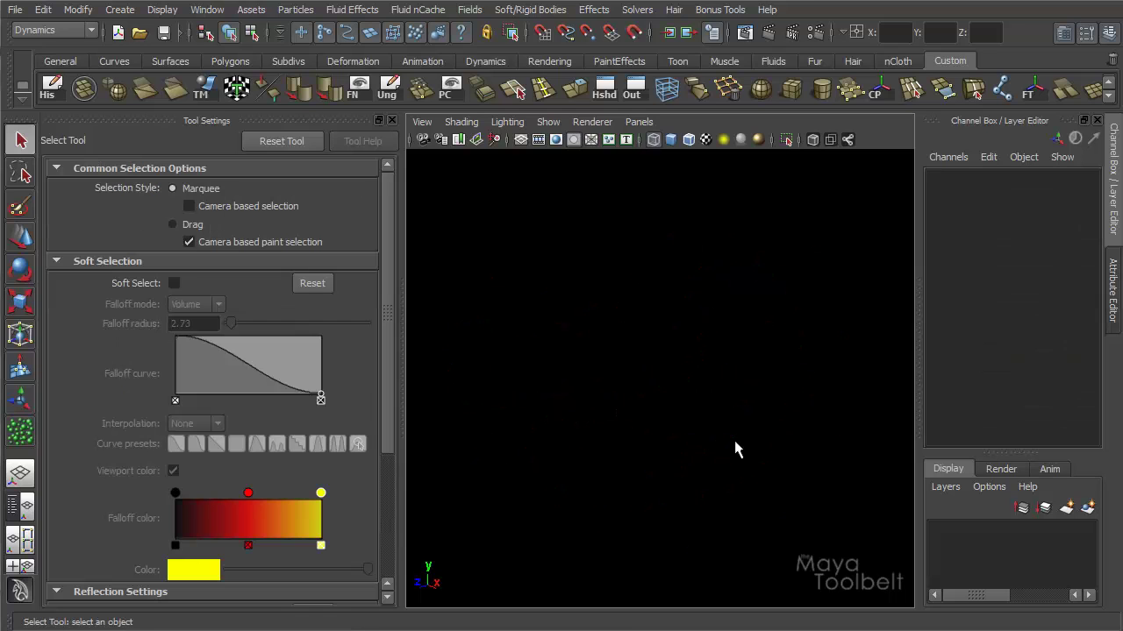
click(23, 428)
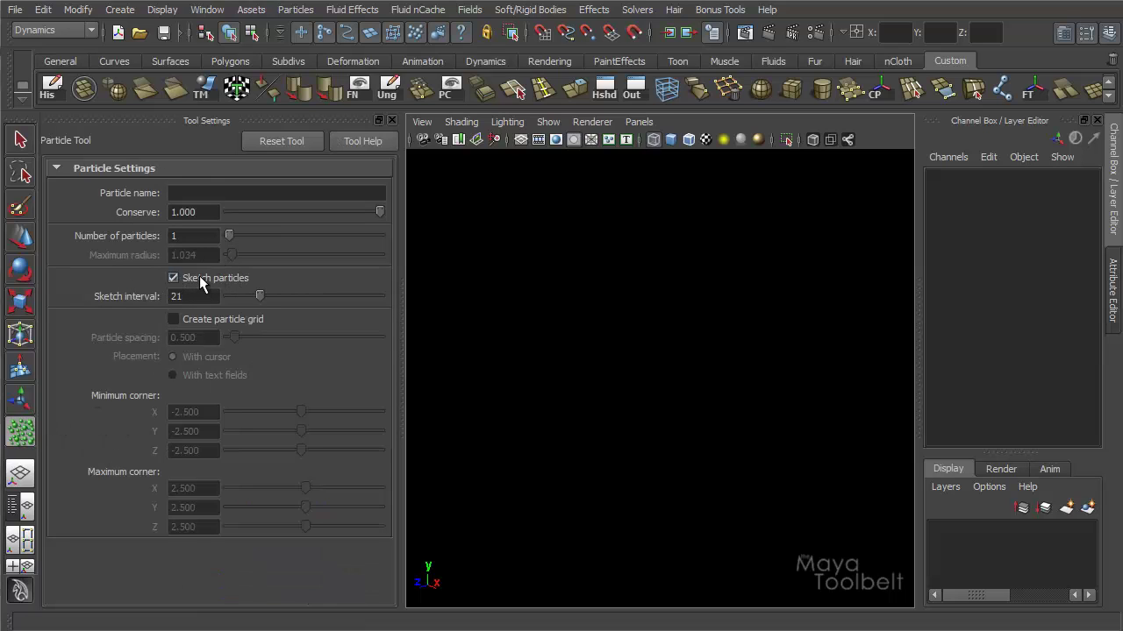
click(199, 279)
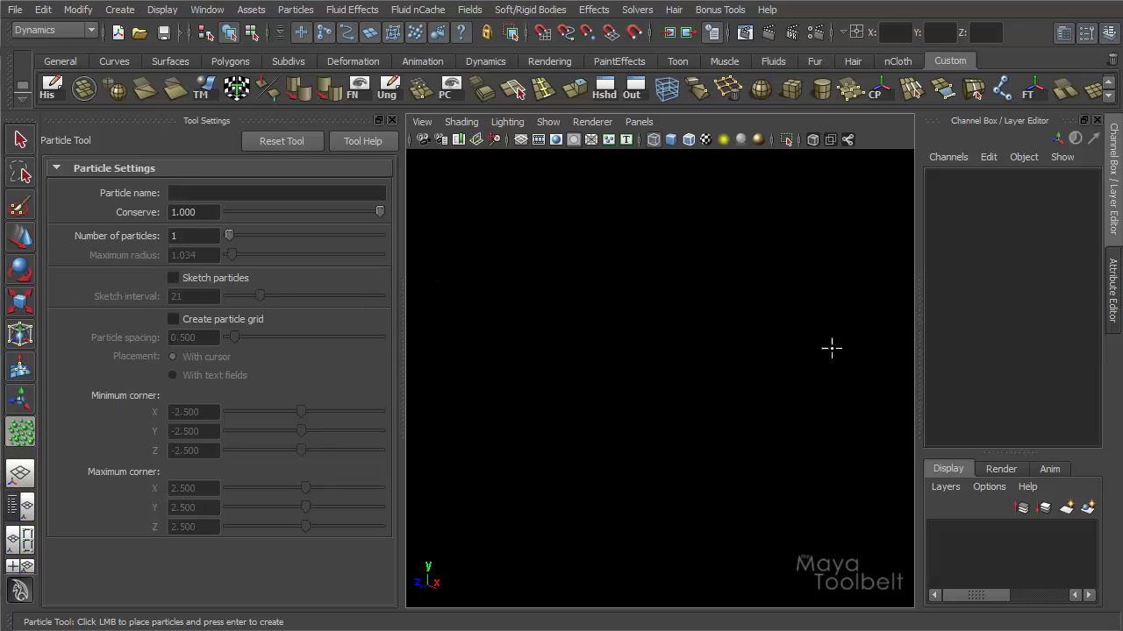
click(679, 474)
click(173, 319)
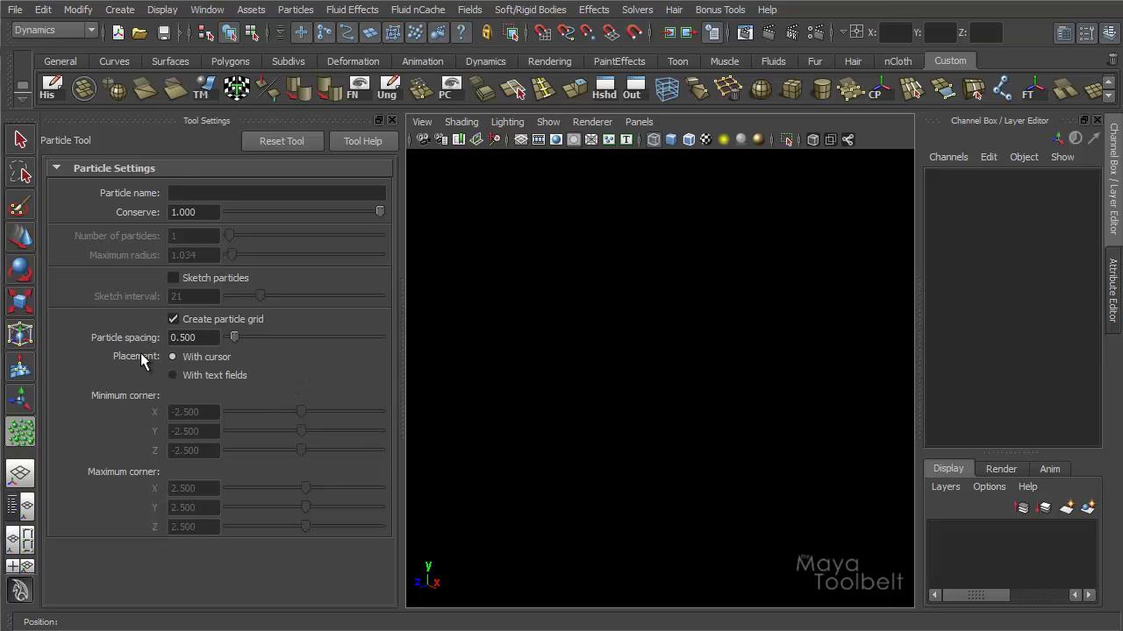
Try both placement options, keep With cursor, and create a particle grid with 0.500 spacing between two opposite corners
click(233, 373)
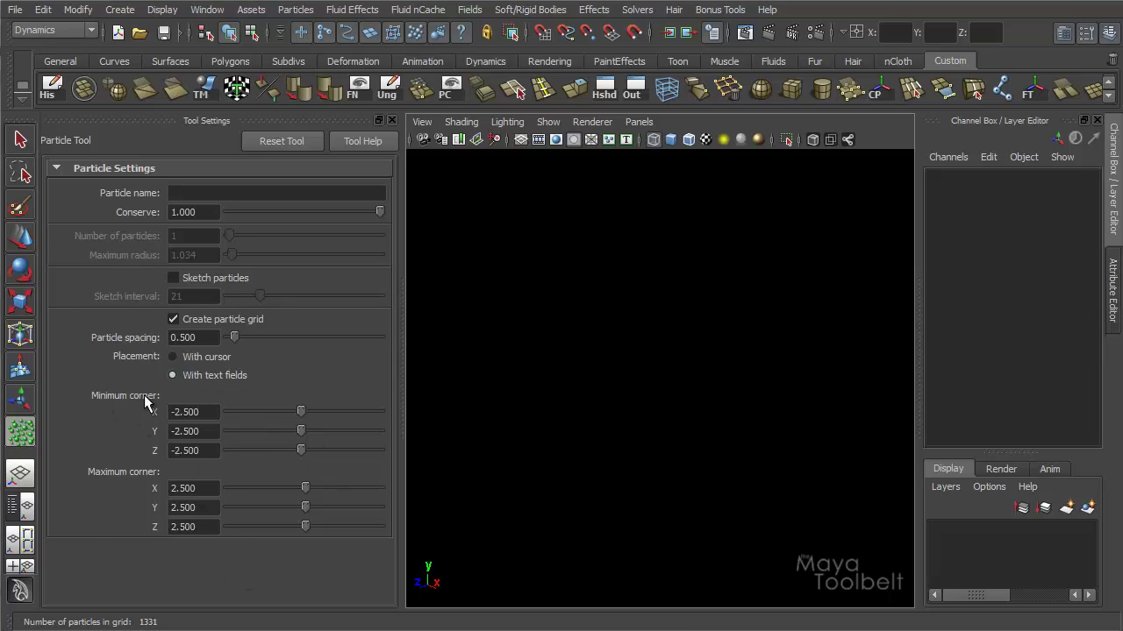
click(204, 358)
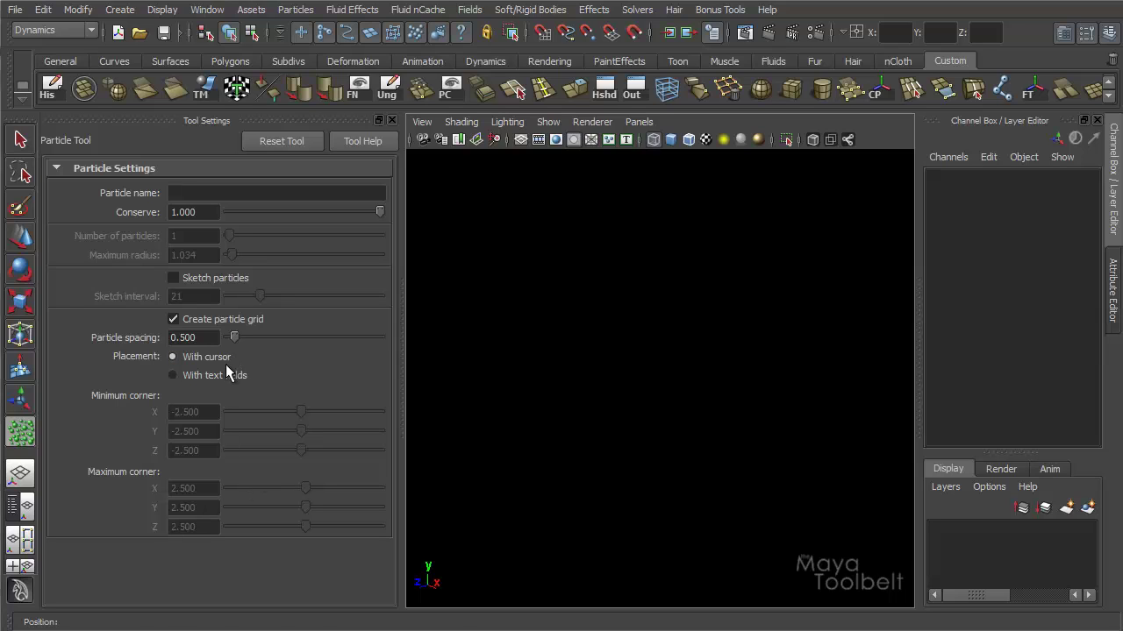
click(545, 328)
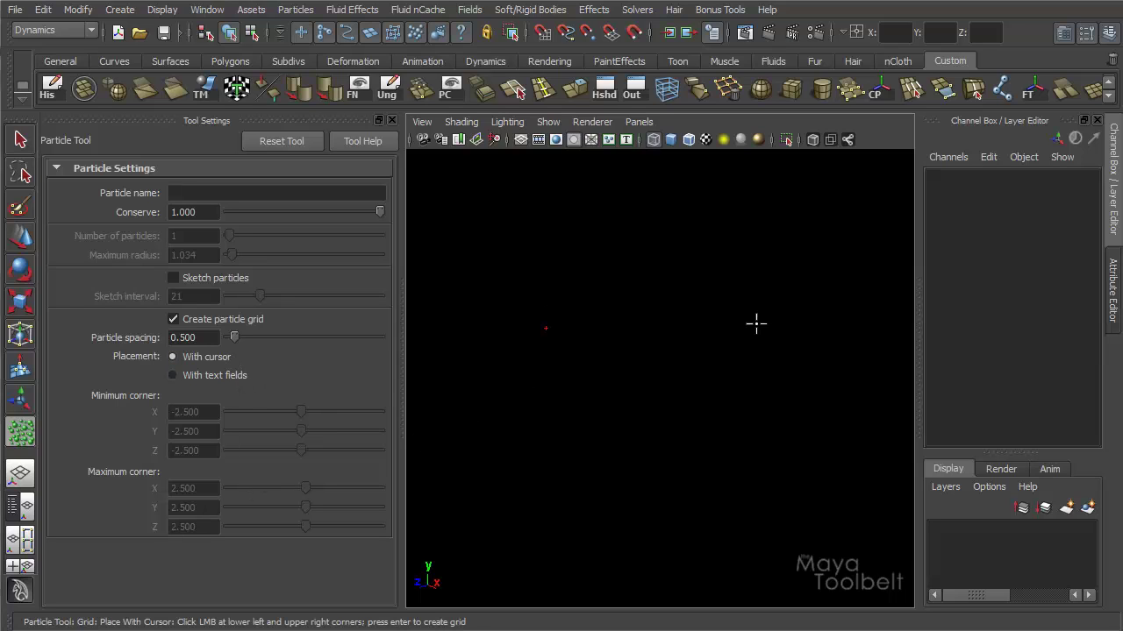
click(826, 397)
key(Return)
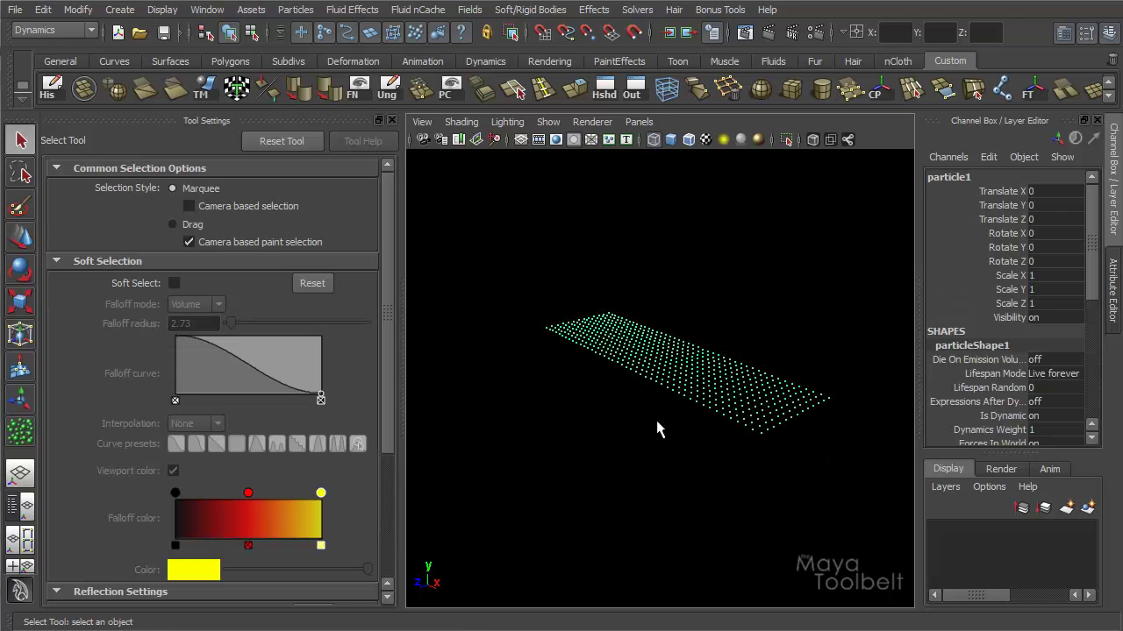
Delete the narrow particle grid and reactivate the Particle Tool
alt+drag(657, 426, 658, 471)
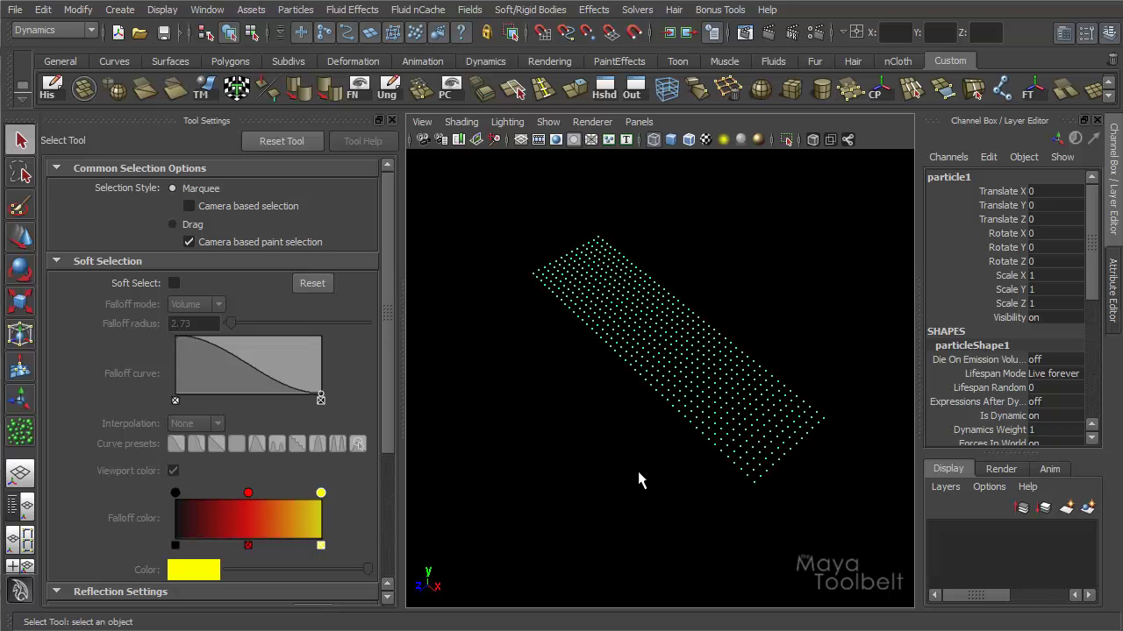
click(641, 479)
click(20, 431)
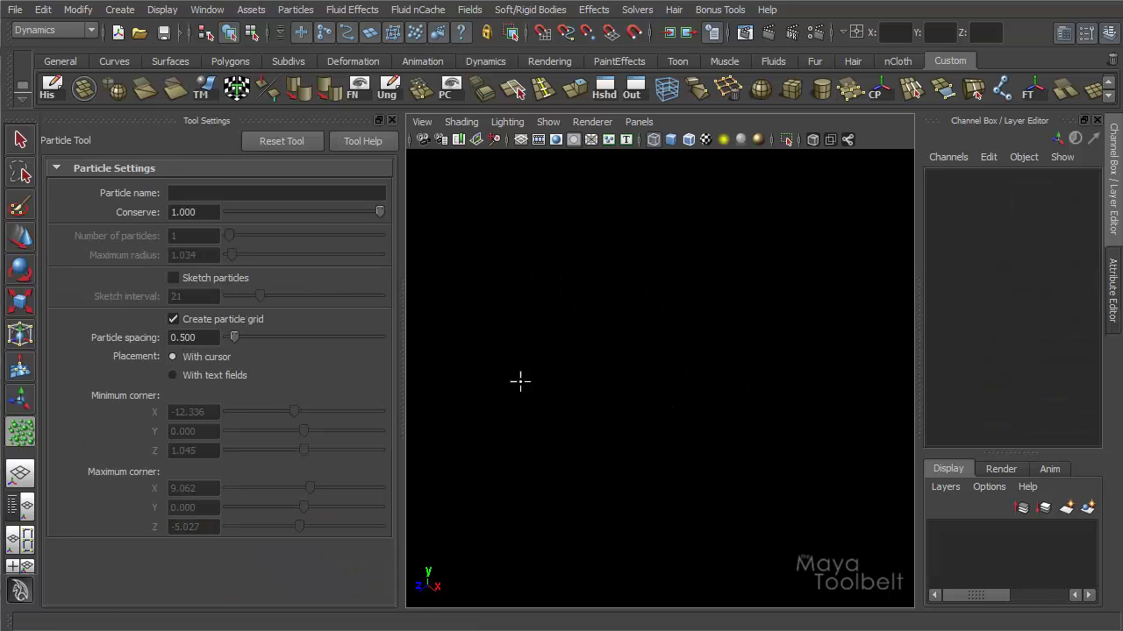
Temporarily display the viewport grid to place two opposite corners, then hide it and create a large particle grid with 0.500 spacing
click(519, 139)
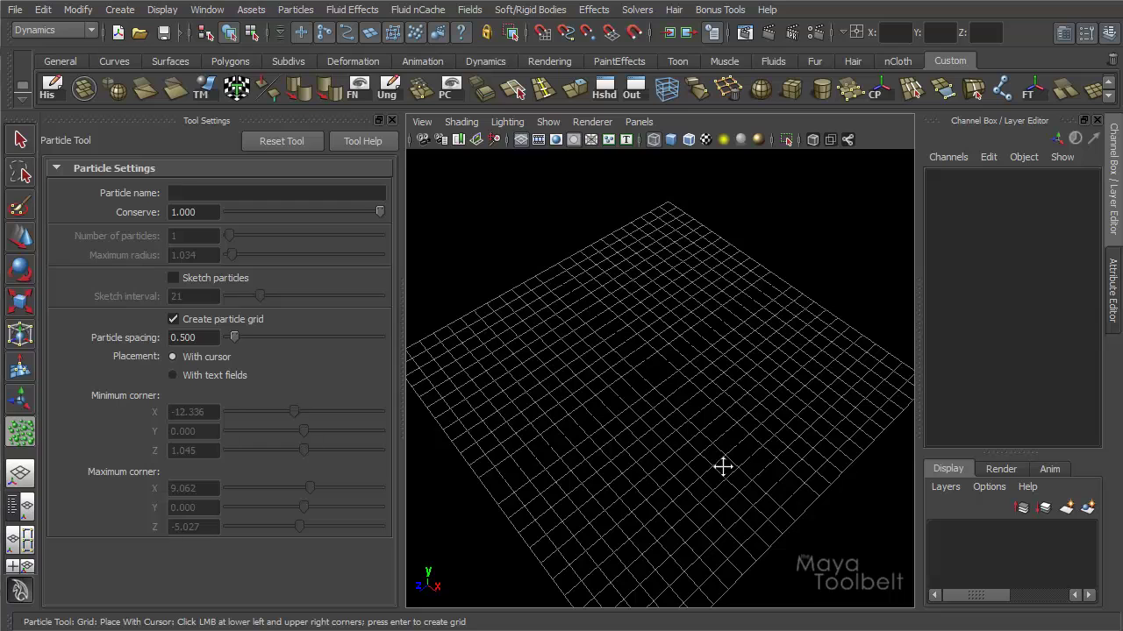
alt+drag(722, 466, 739, 449)
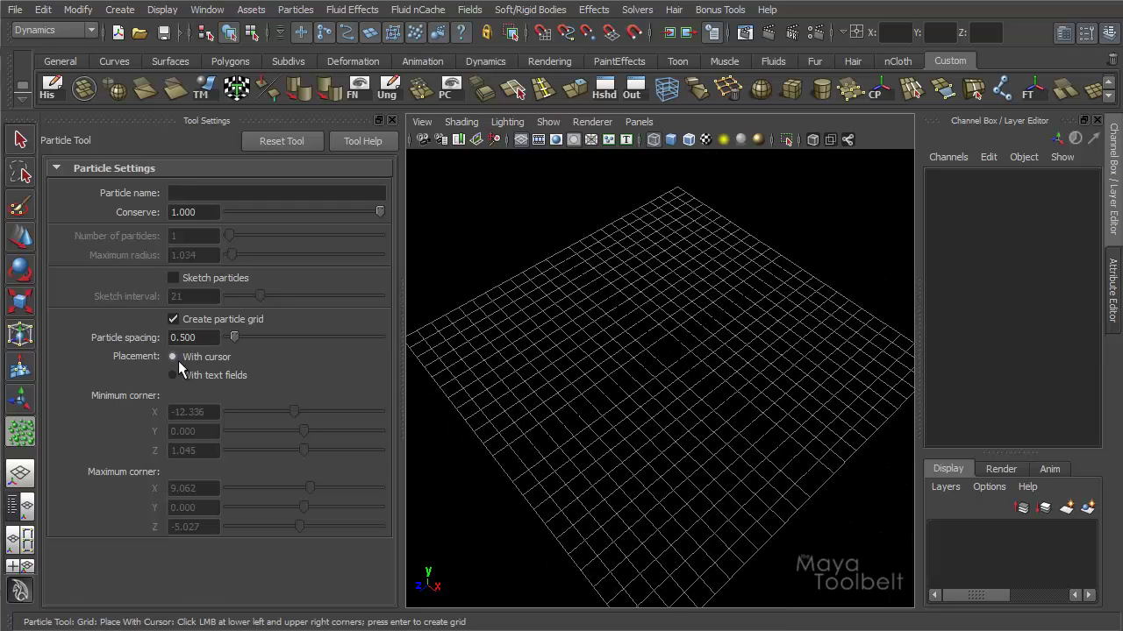
click(437, 309)
click(881, 313)
click(520, 138)
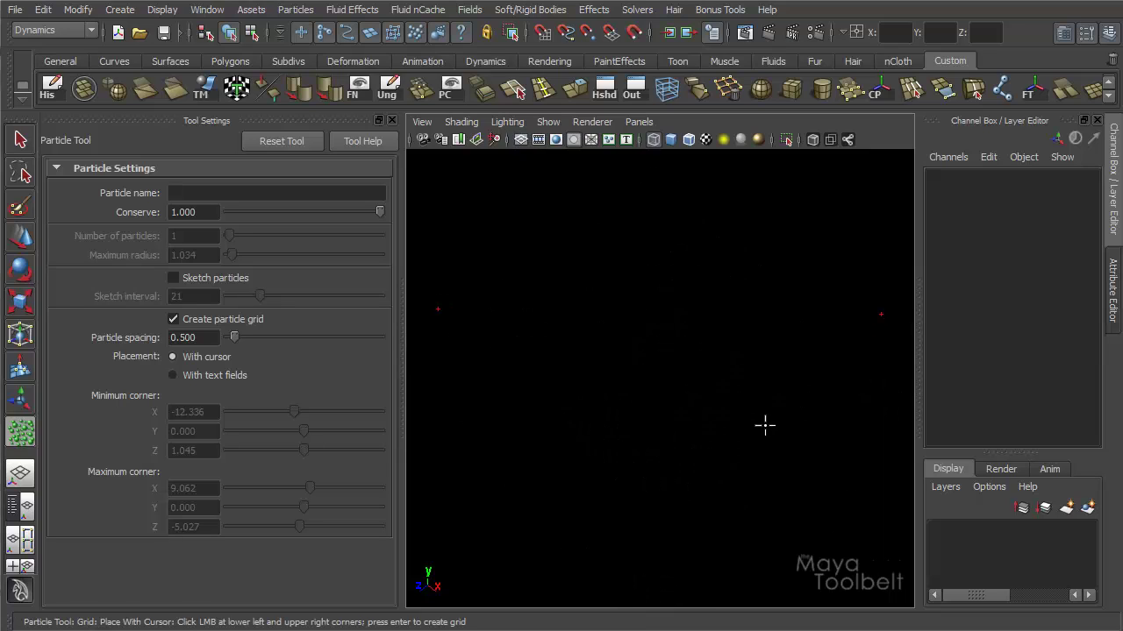
key(Return)
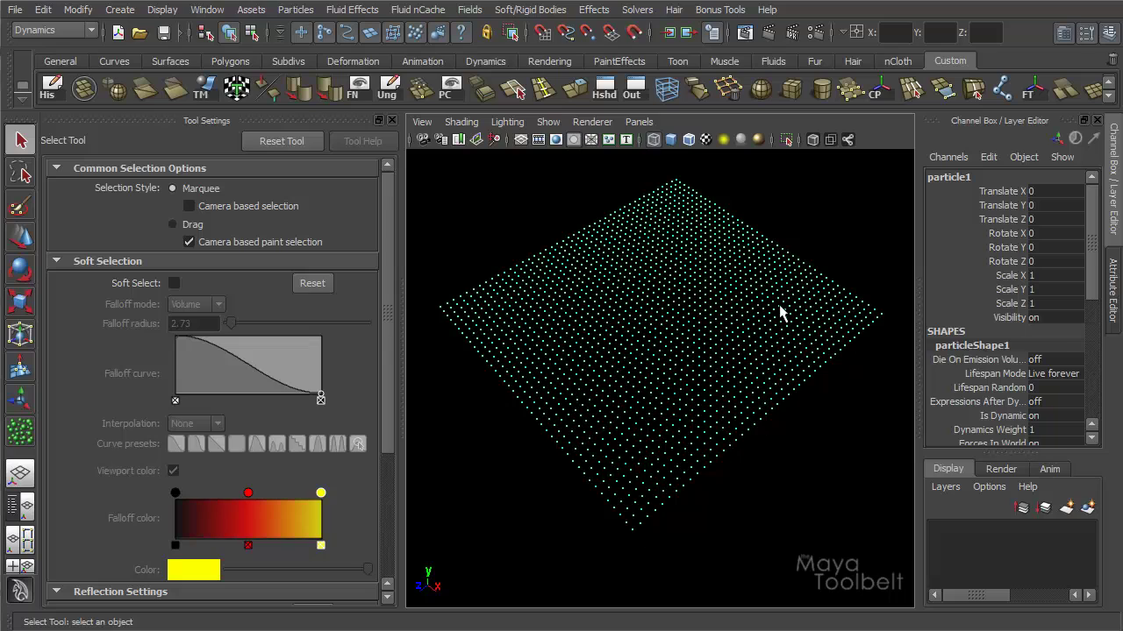
Remove the dense particle grid and set the Particle Tool's particle spacing to 2
click(15, 436)
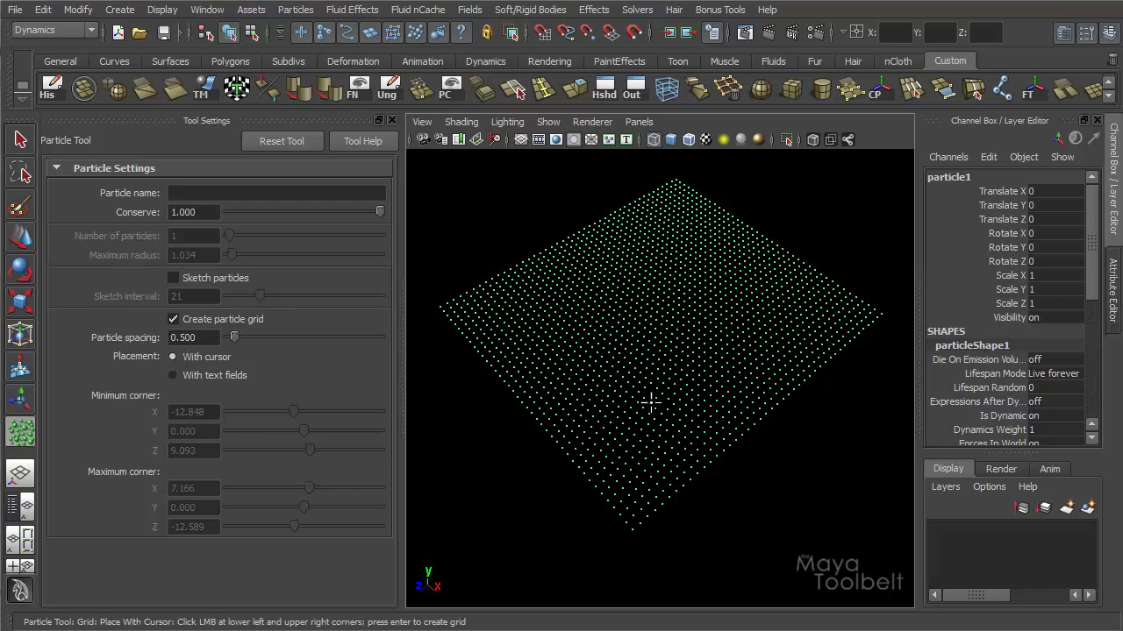
alt+drag(735, 349, 694, 371)
key(ctrl+z)
double_click(188, 338)
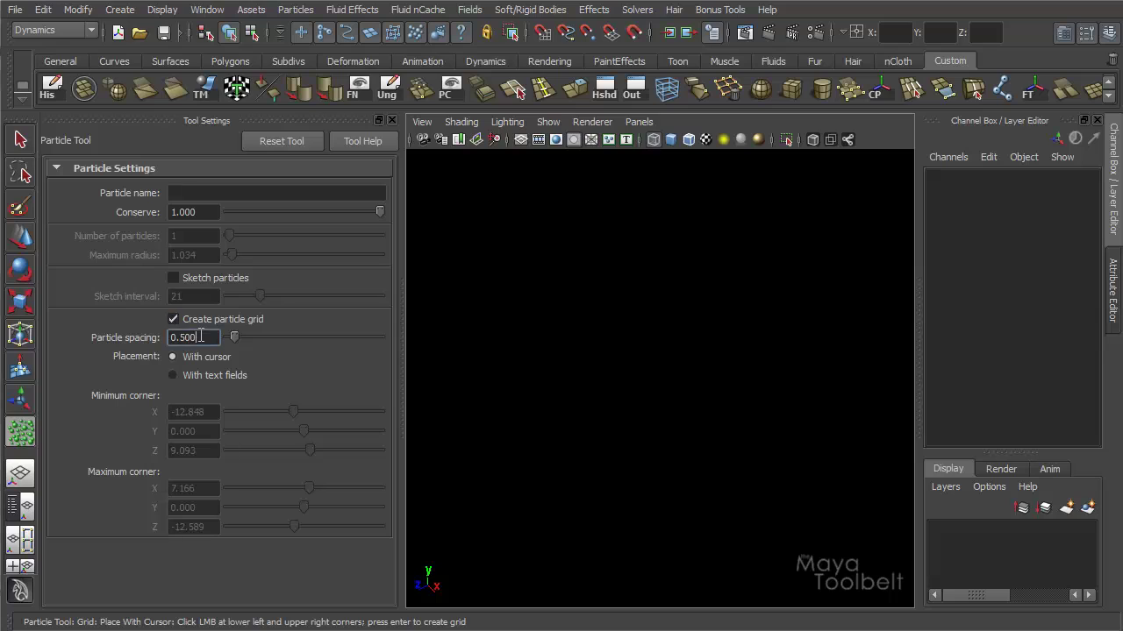
text(2)
key(Return)
Place two opposite corners with the cursor and create a particle grid with 2.000 spacing
click(509, 306)
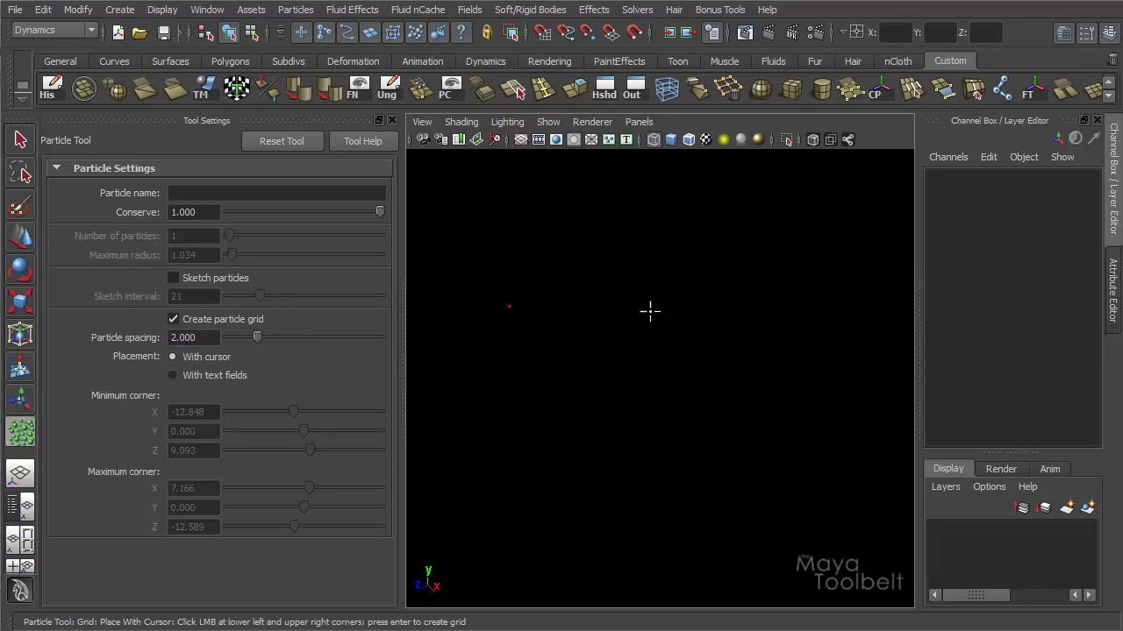
click(867, 325)
key(Return)
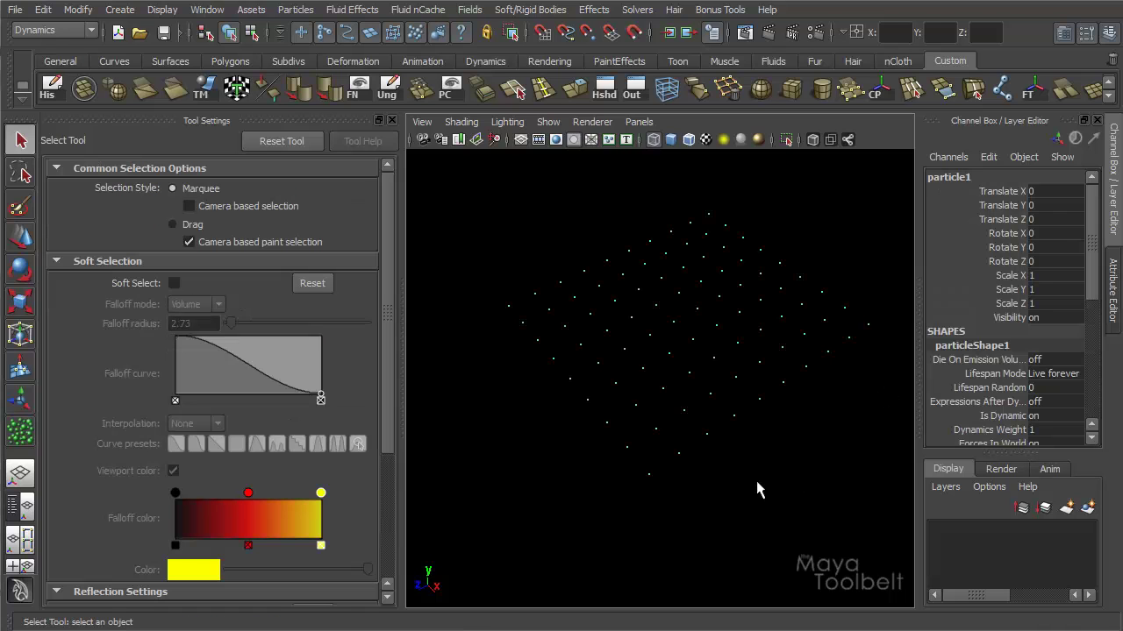
Inspect the widely spaced particle grid from several angles, delete it and reactivate the Particle Tool
alt+drag(761, 355, 714, 193)
alt+drag(804, 311, 737, 312)
alt+drag(671, 375, 691, 358)
click(630, 423)
click(20, 431)
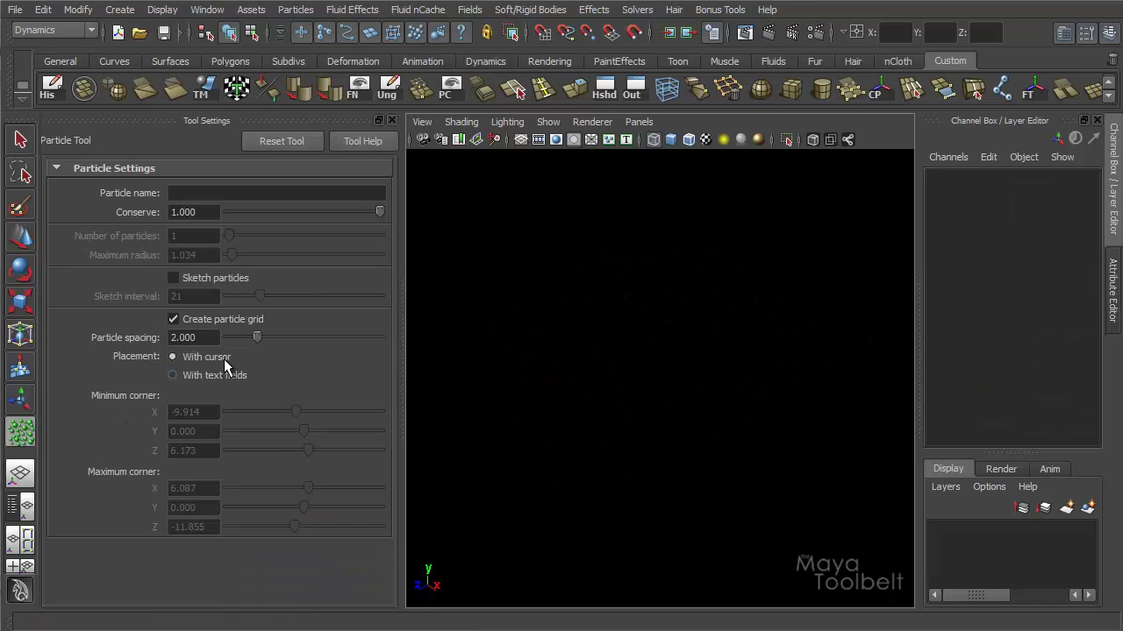
Switch the grid placement to text fields, go through the minimum and maximum corner coordinates, and create the particle grid from them
click(178, 378)
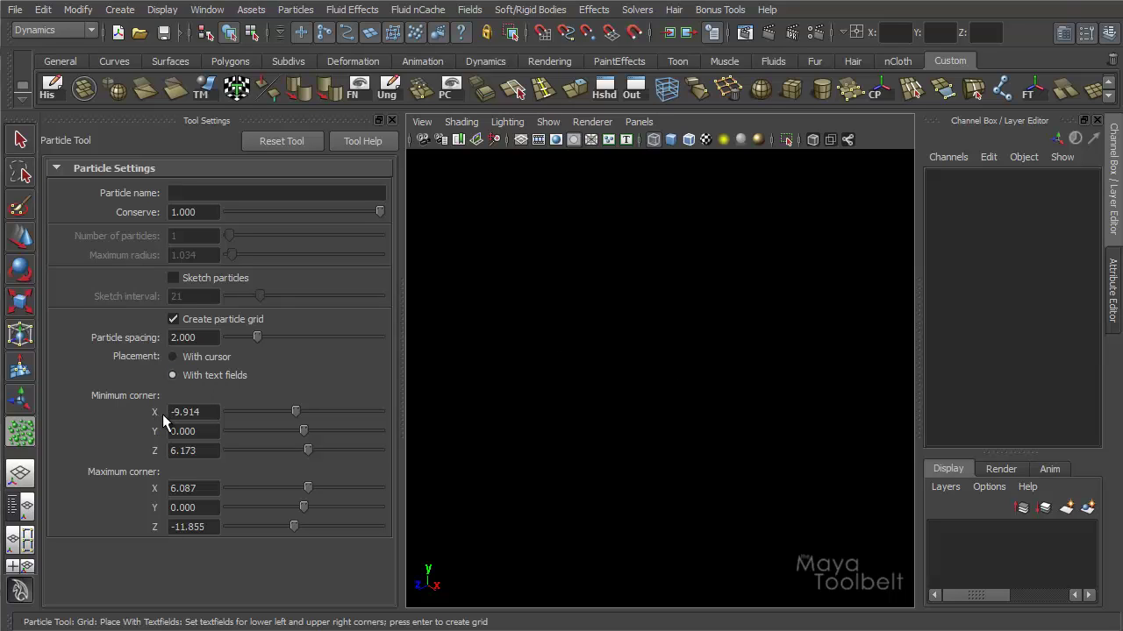
drag(176, 411, 207, 412)
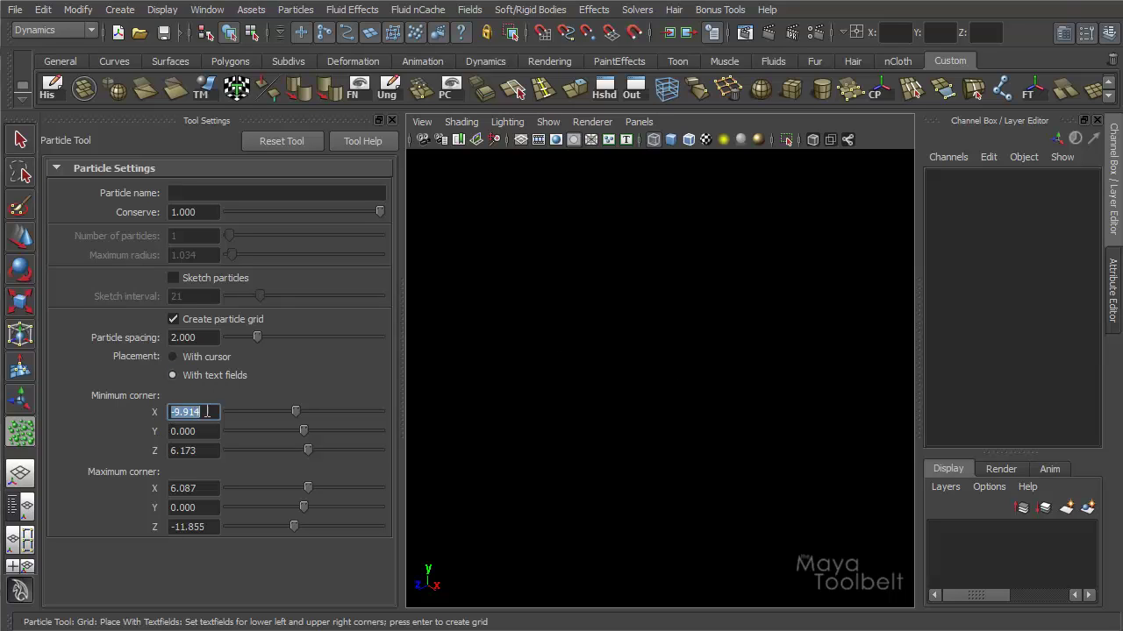
click(206, 431)
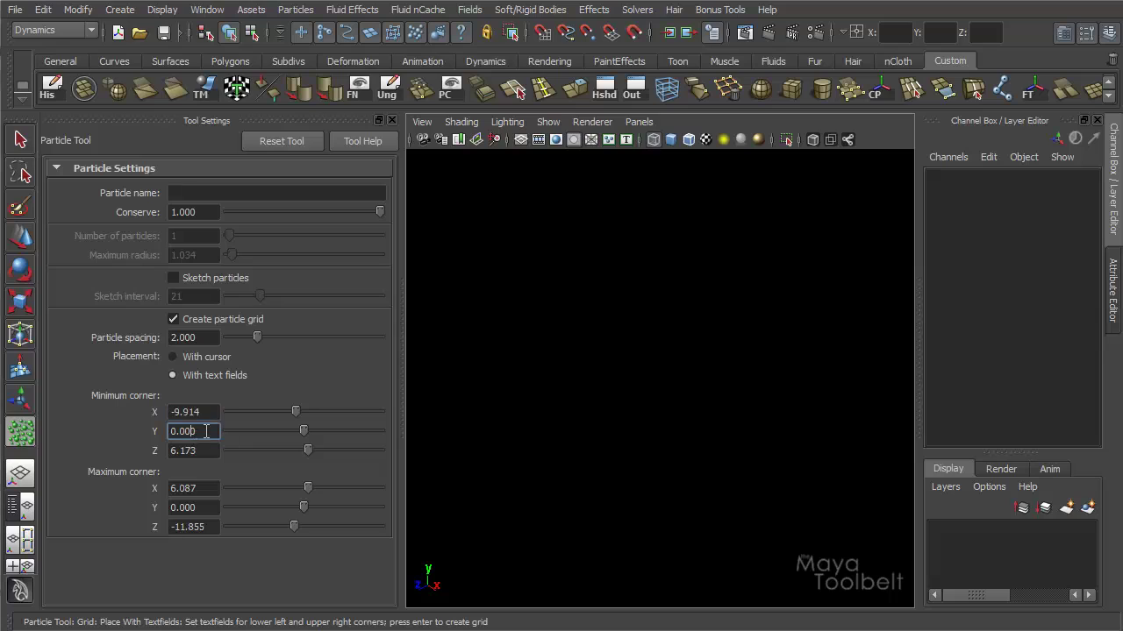
click(207, 449)
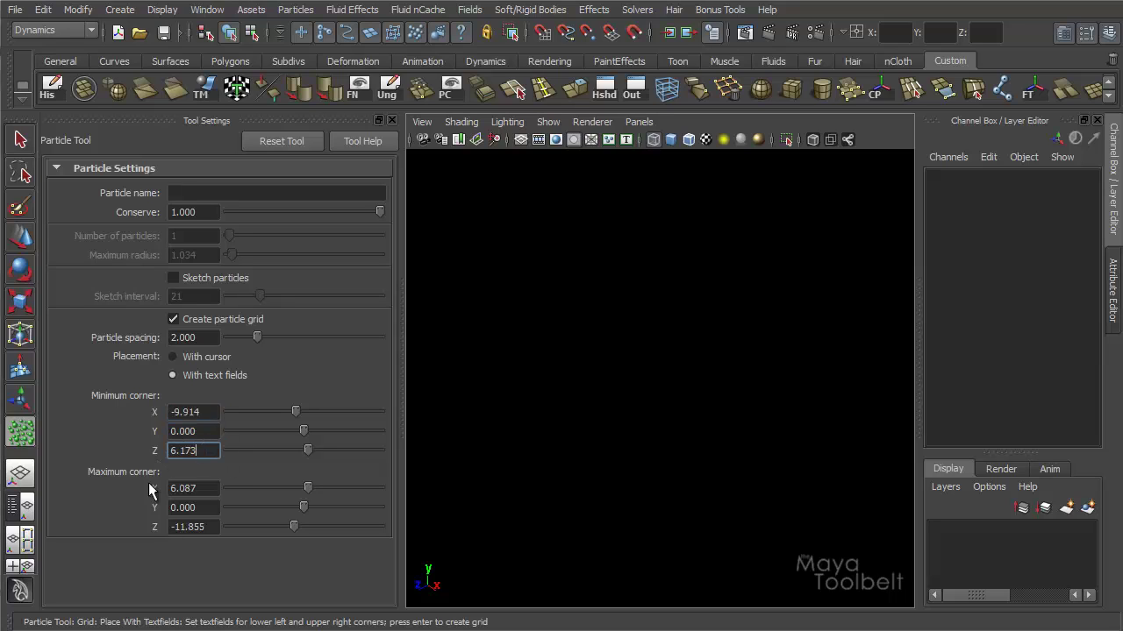
double_click(191, 489)
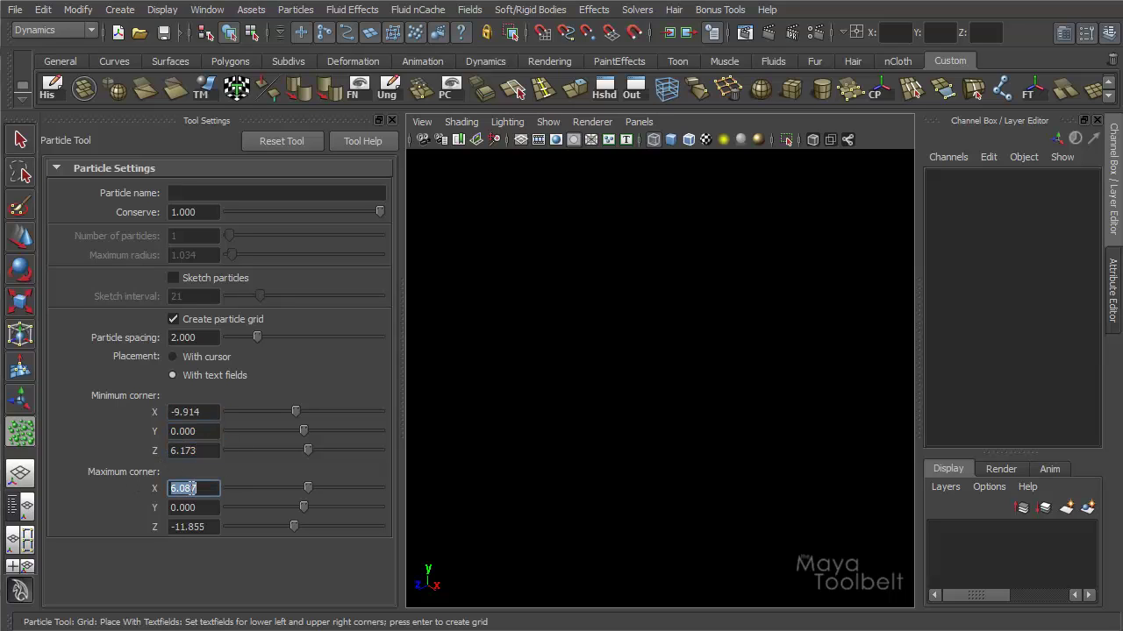
click(210, 508)
click(210, 528)
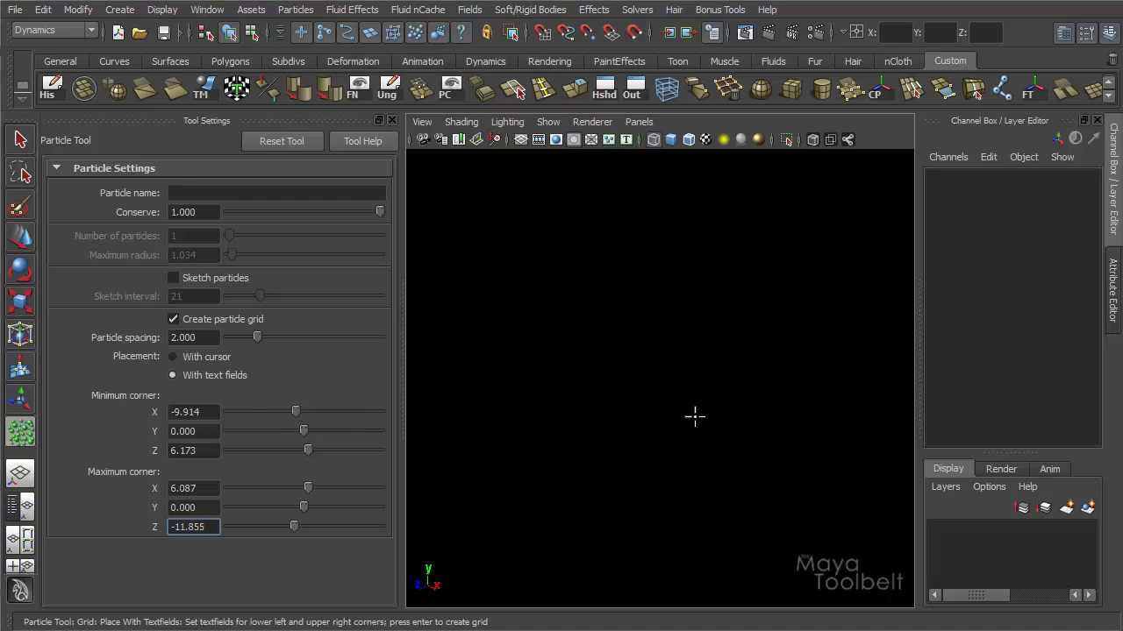
click(631, 351)
key(Return)
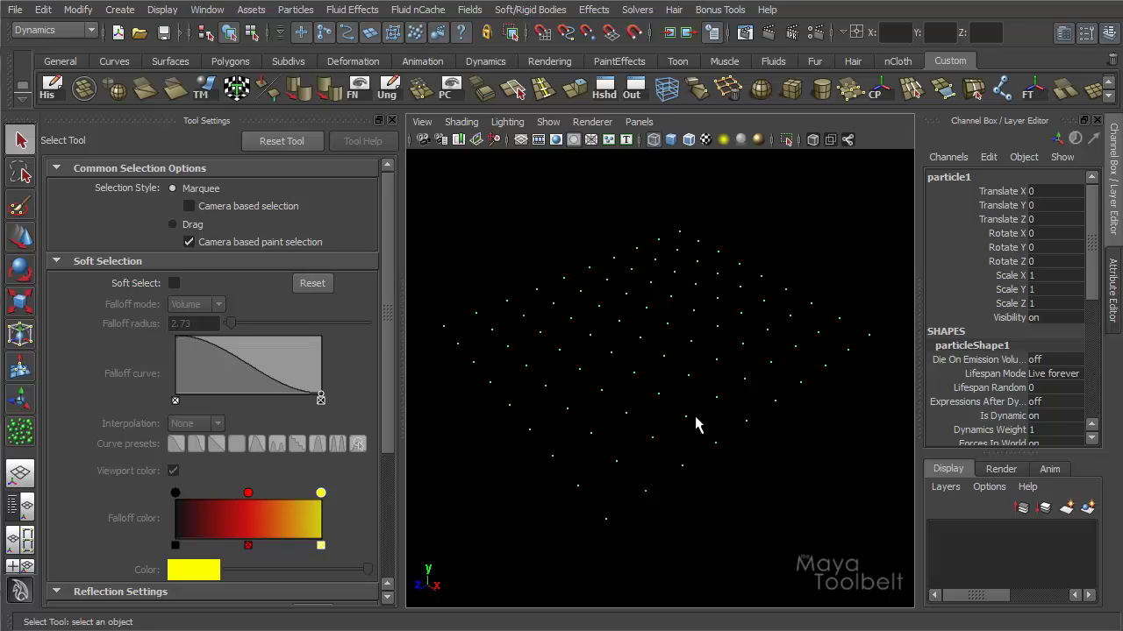
Delete the flat particle grid, set the Particle Tool's maximum corner Y to 5, and create a three-dimensional grid
key(Delete)
click(26, 434)
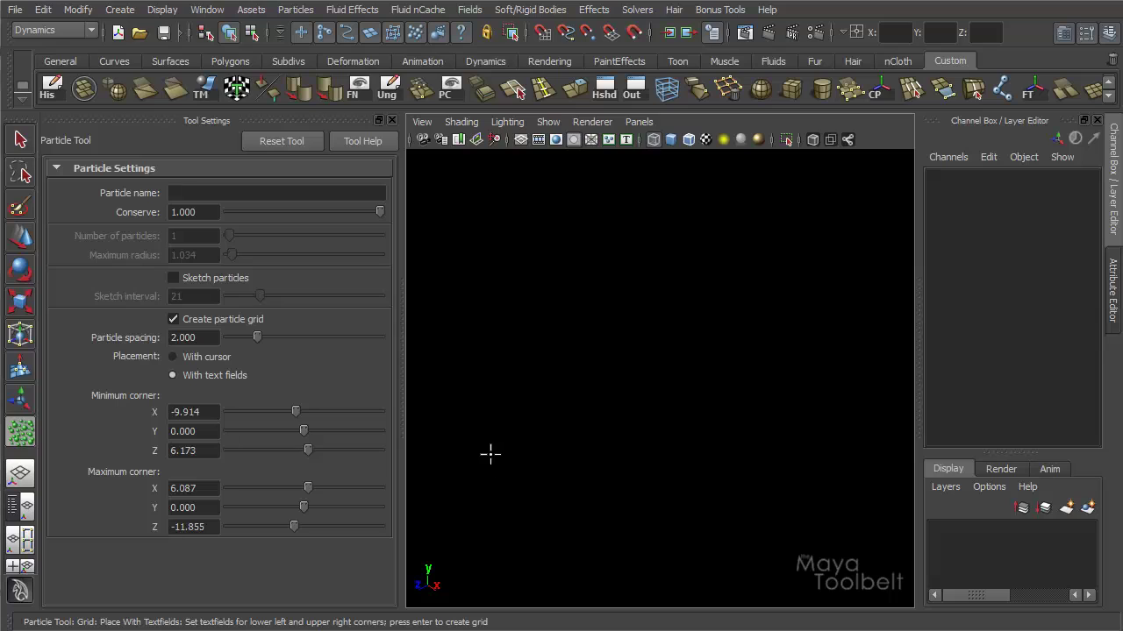
double_click(211, 506)
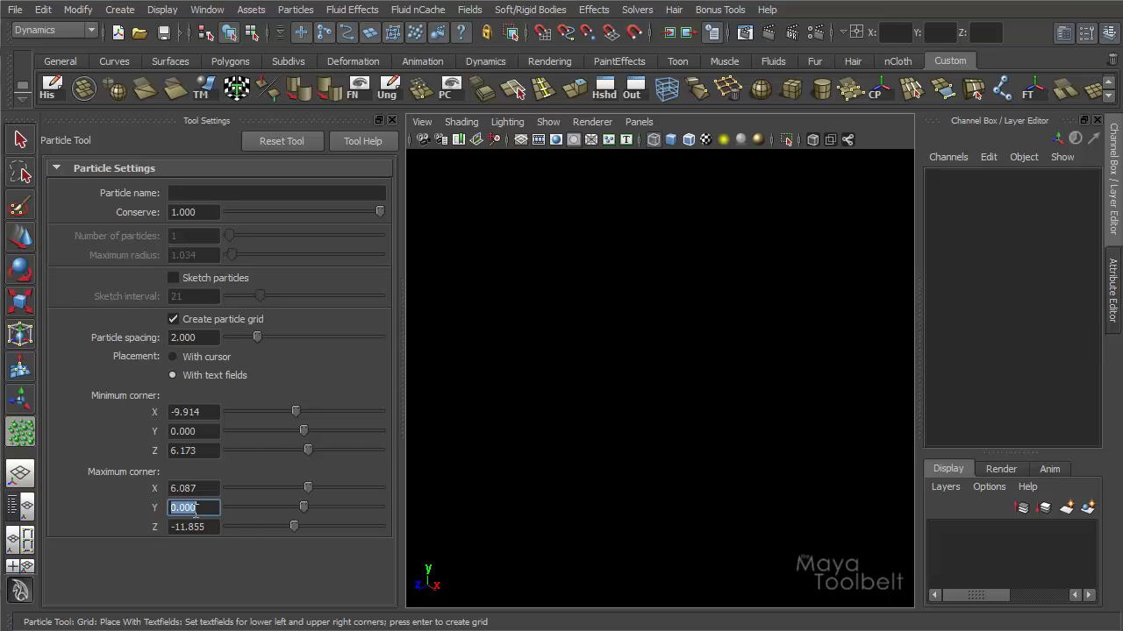
text(5)
key(Return)
key(Return)
key(Return)
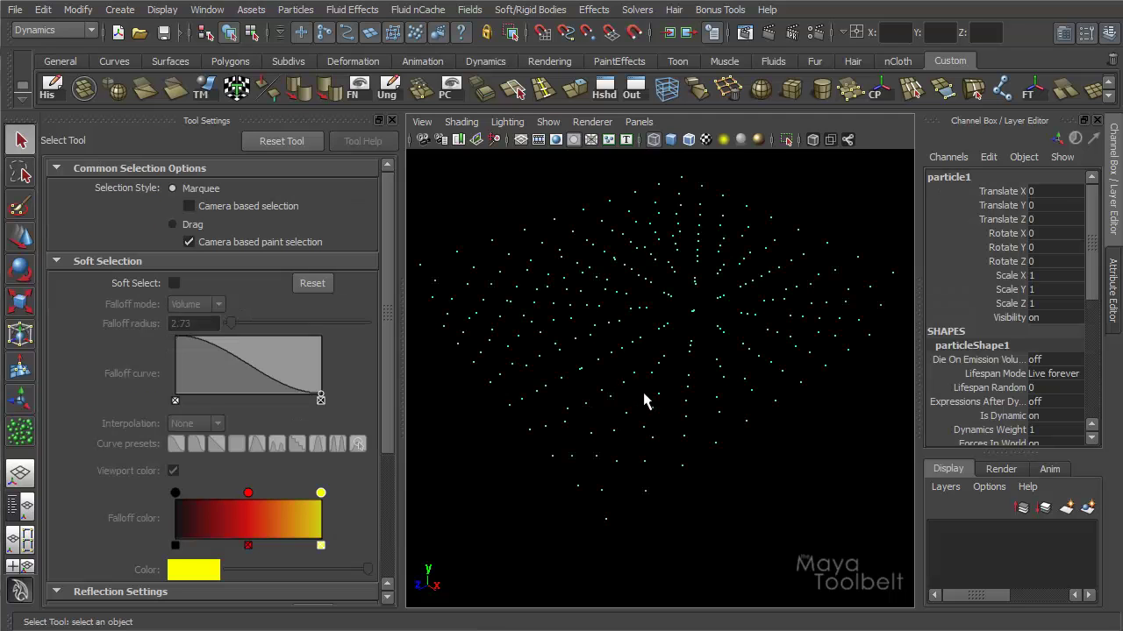
Inspect the three-dimensional particle grid from several angles, delete it and reactivate the Particle Tool
alt+drag(645, 400, 500, 376)
alt+drag(703, 325, 716, 387)
click(668, 409)
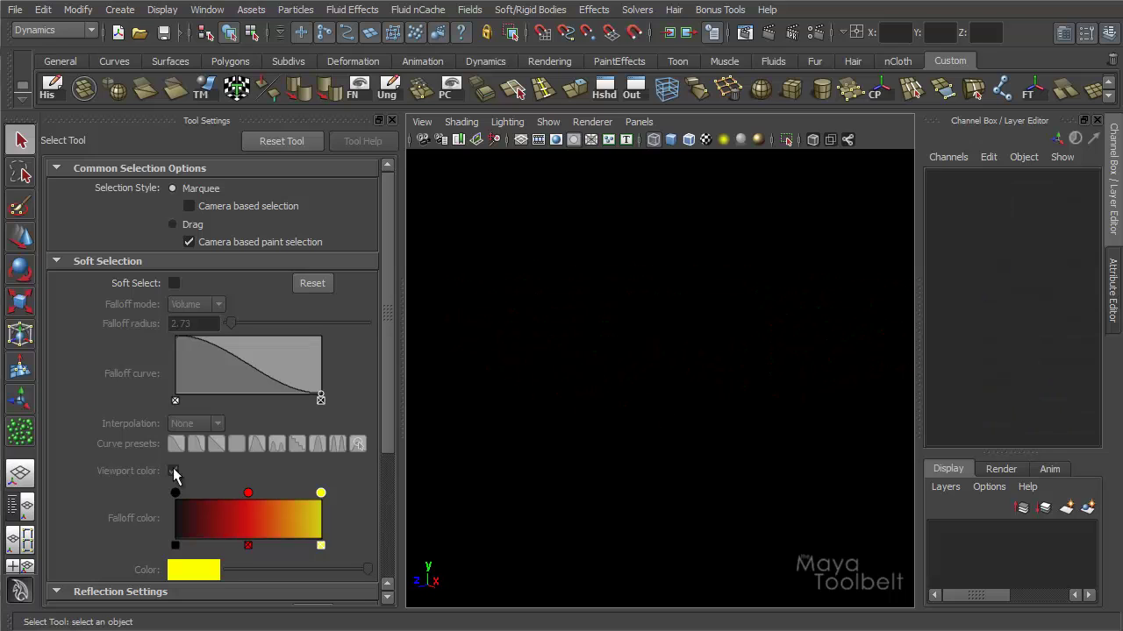
click(20, 437)
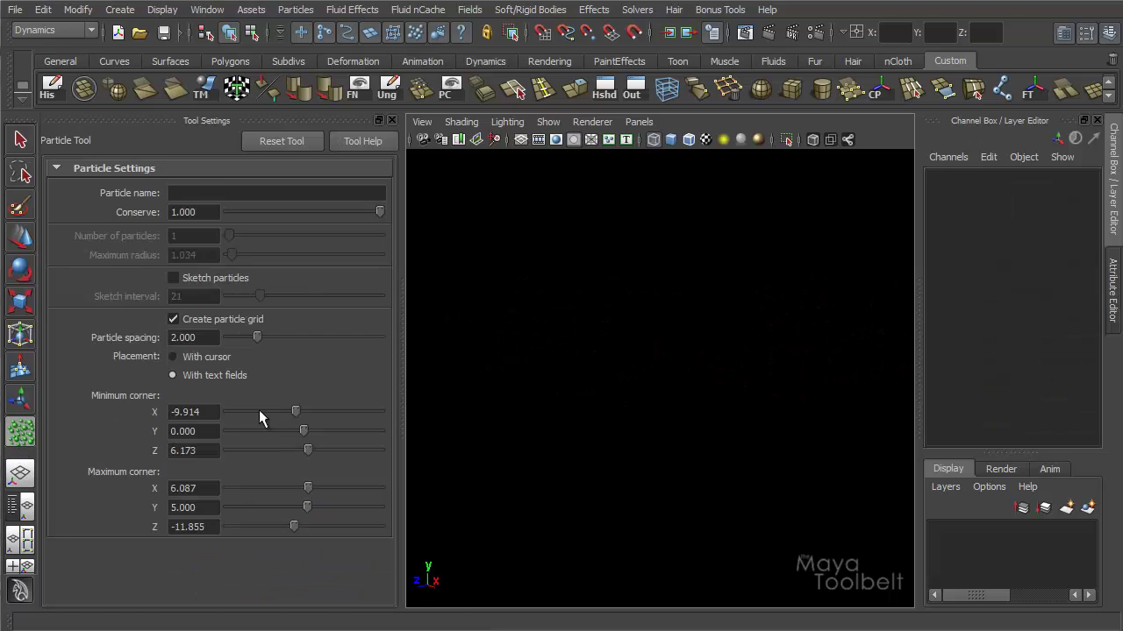
Set the particle spacing to 0.5 and create a denser particle grid from the same text-field corners
click(204, 339)
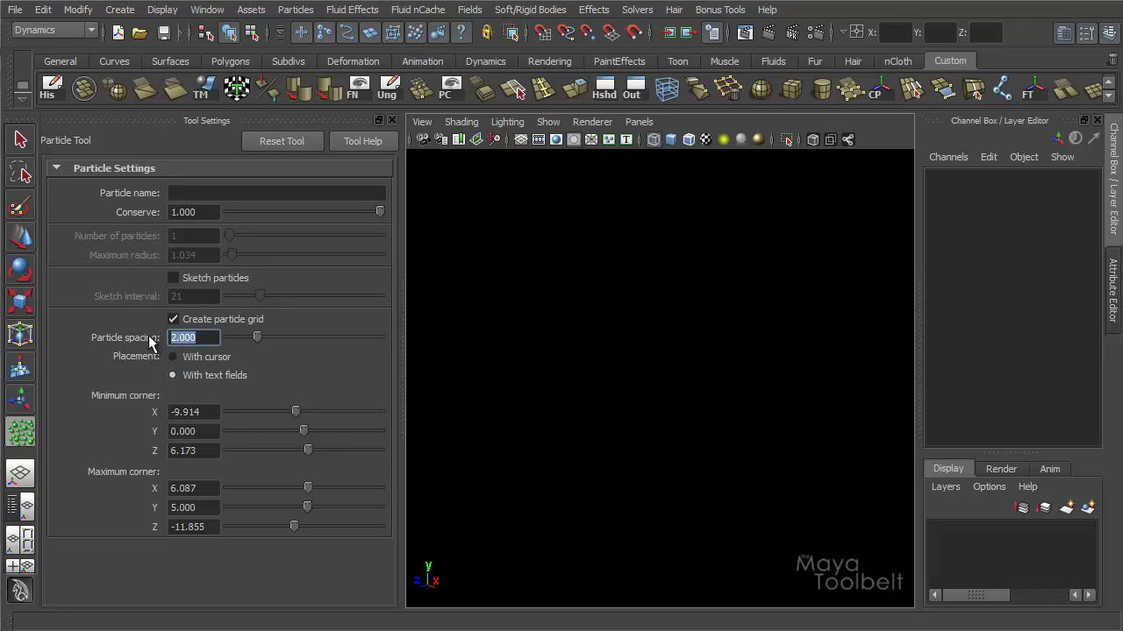
text(0.5)
key(Return)
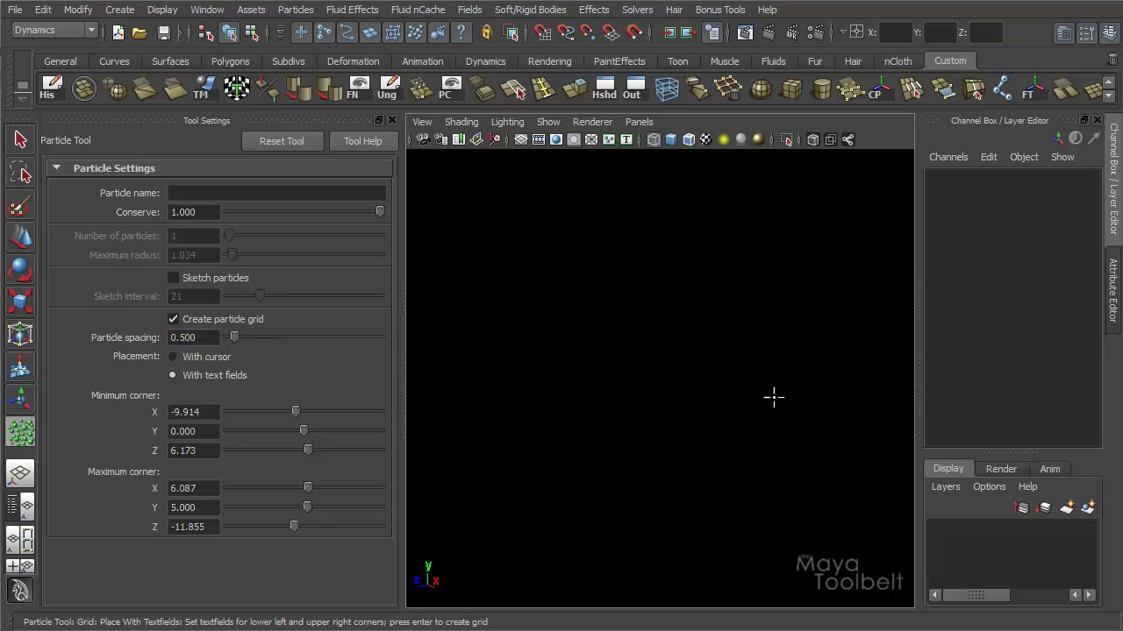
key(Return)
Orbit and zoom around the dense particle volume, delete it and bring the Particle Tool back
alt+drag(711, 379, 778, 394)
alt+right_drag(777, 394, 661, 408)
alt+drag(661, 408, 636, 360)
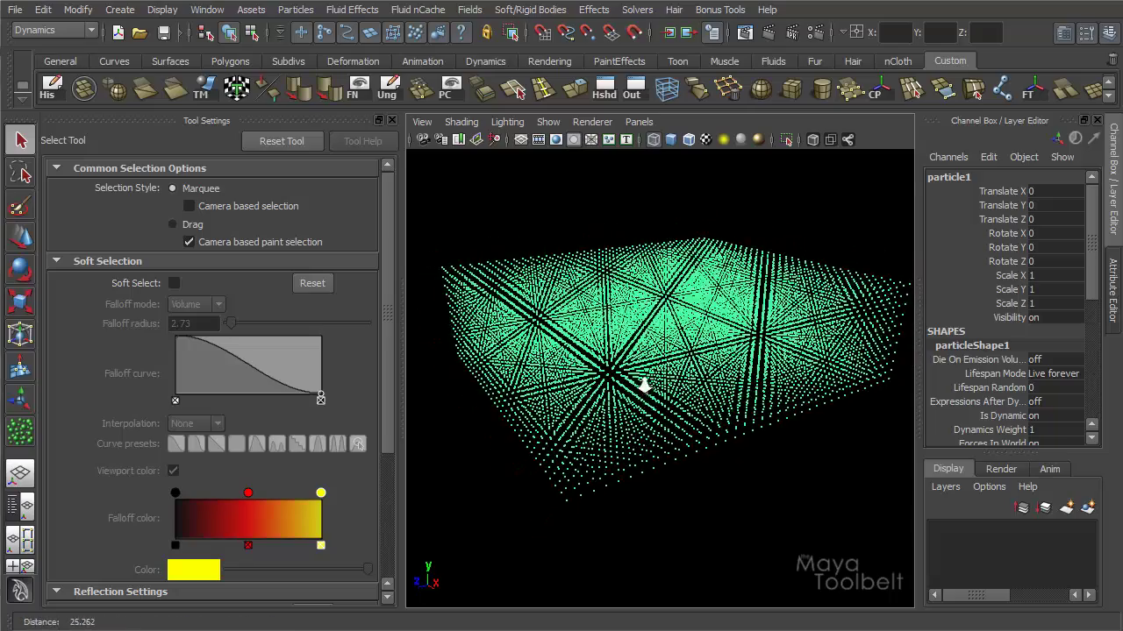
alt+drag(679, 394, 673, 394)
key(Delete)
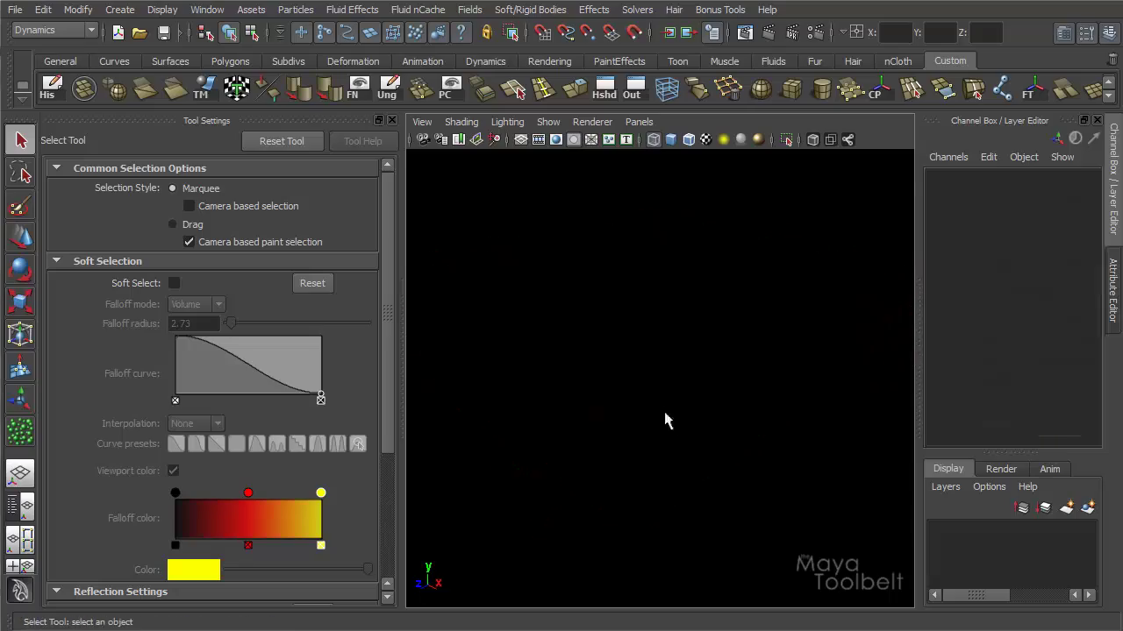
click(20, 434)
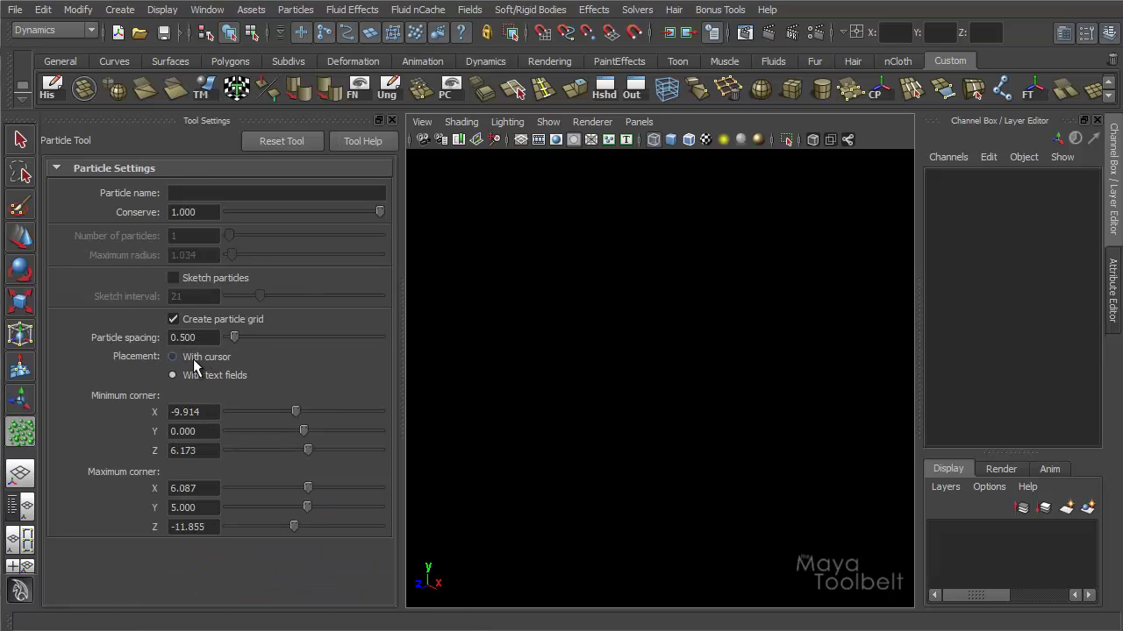
Switch the placement to cursor, create a flat particle grid between two placed corners, and delete it
click(217, 356)
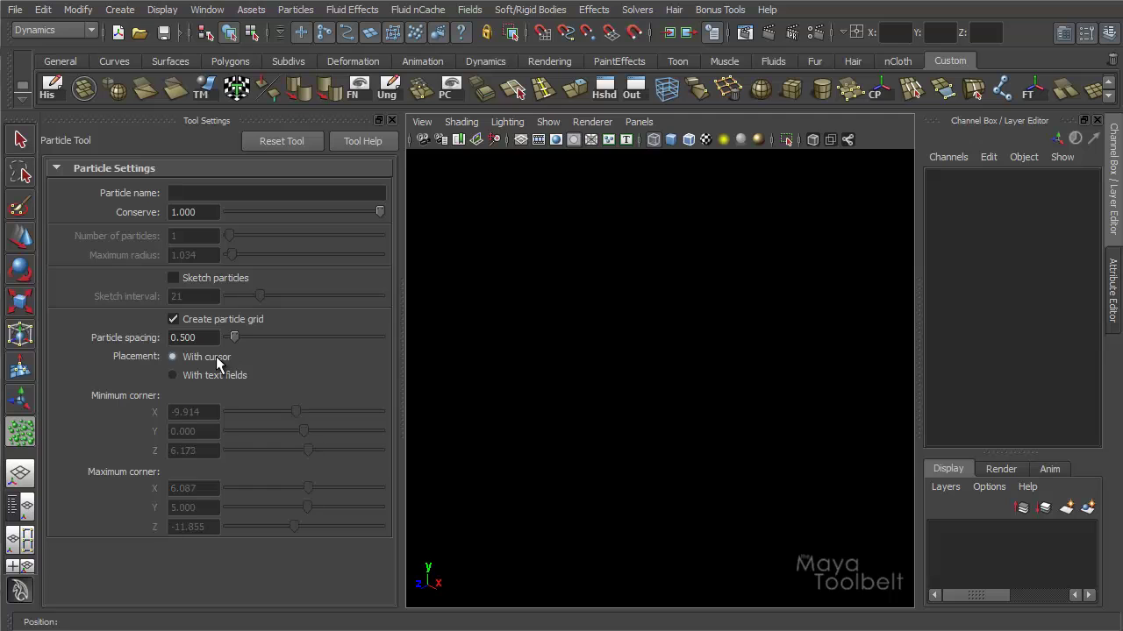
click(485, 363)
click(835, 378)
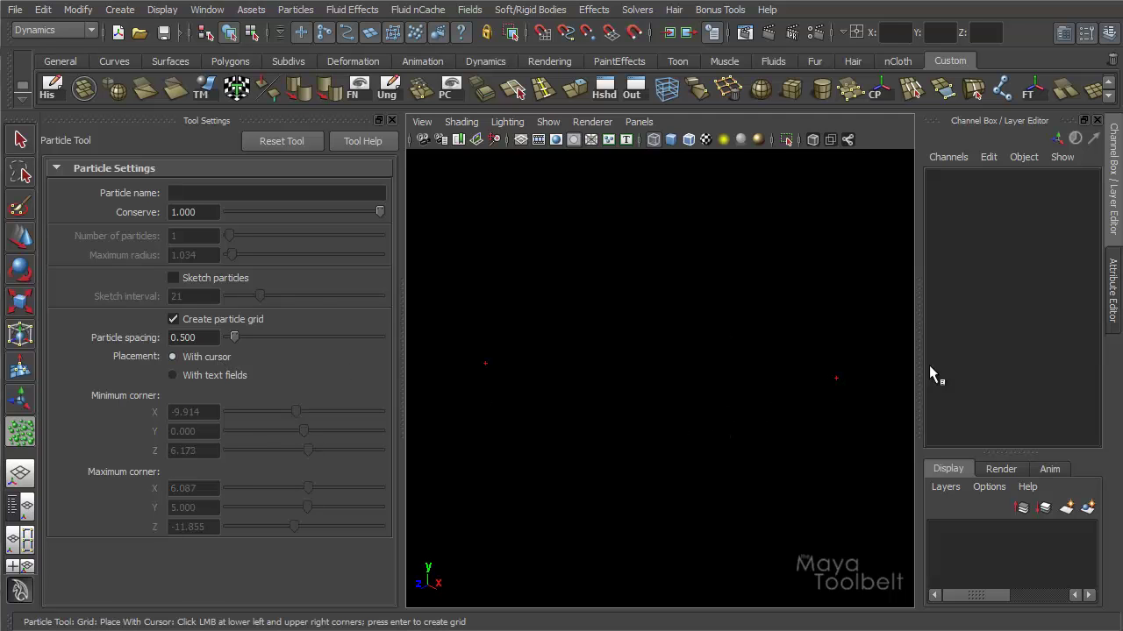
key(Return)
alt+drag(698, 539, 716, 559)
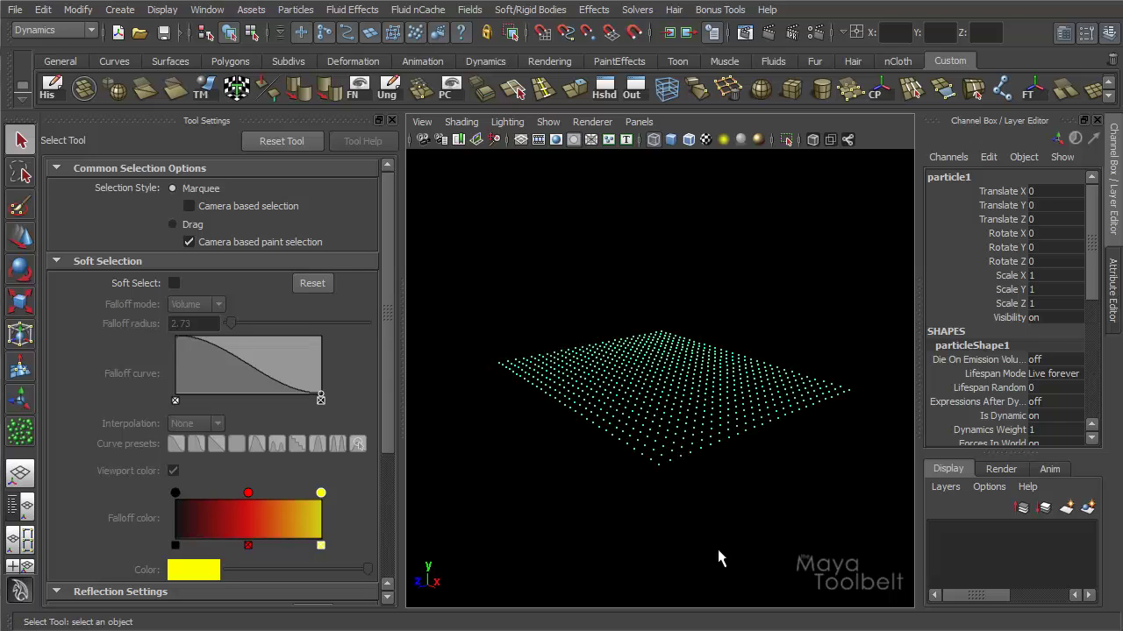
key(Delete)
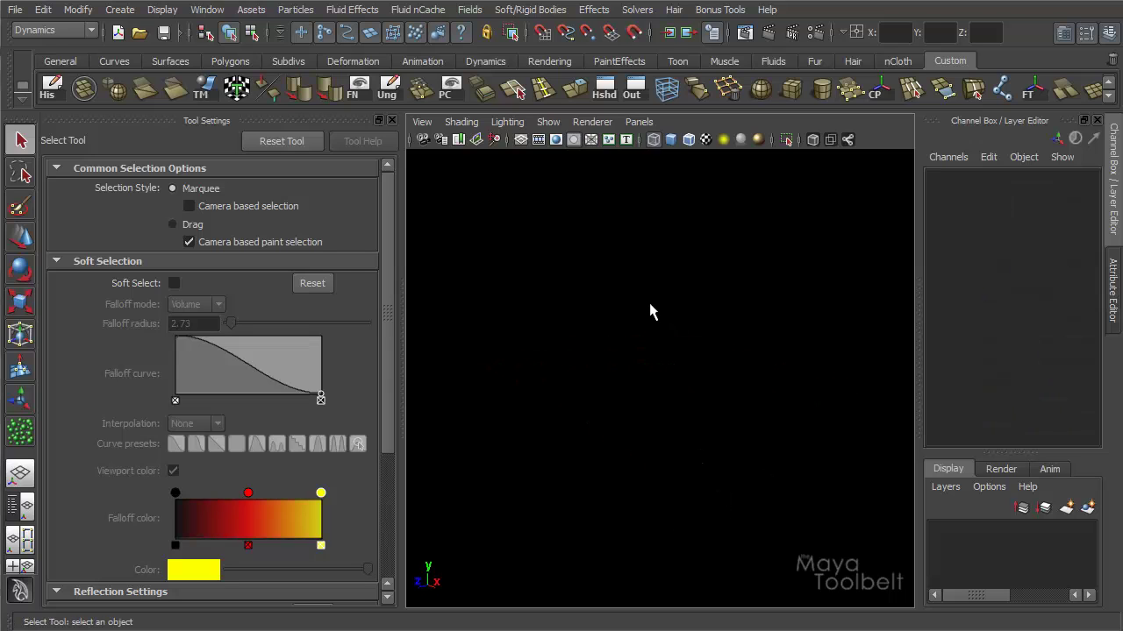
Change the viewport background to the gradient, show the ground grid and switch to the four-view layout
key(alt+b)
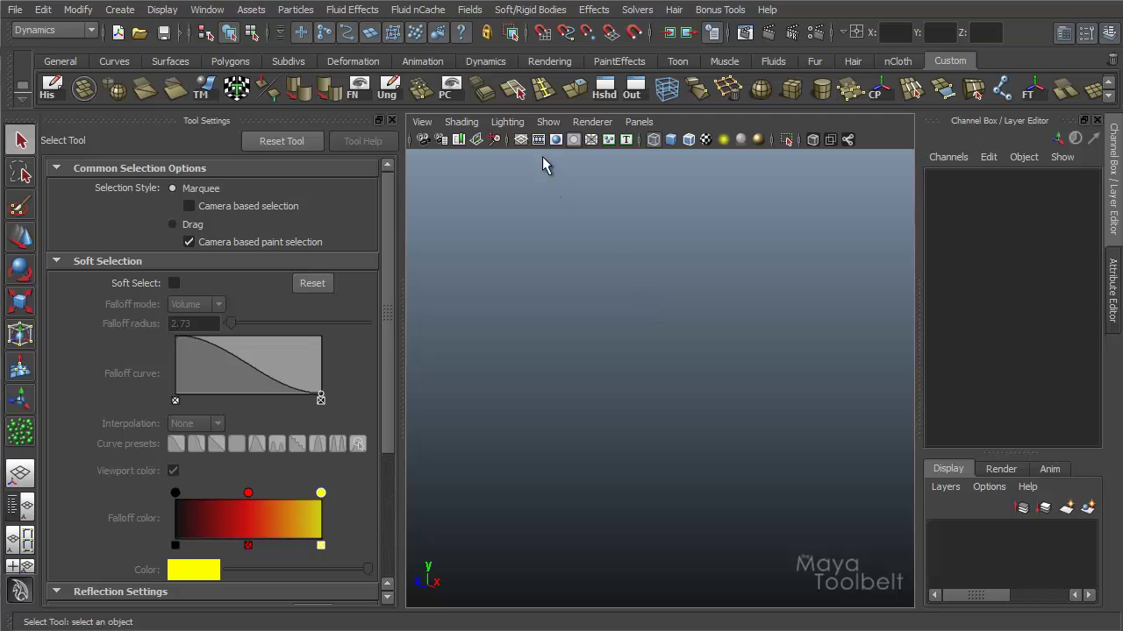
click(522, 140)
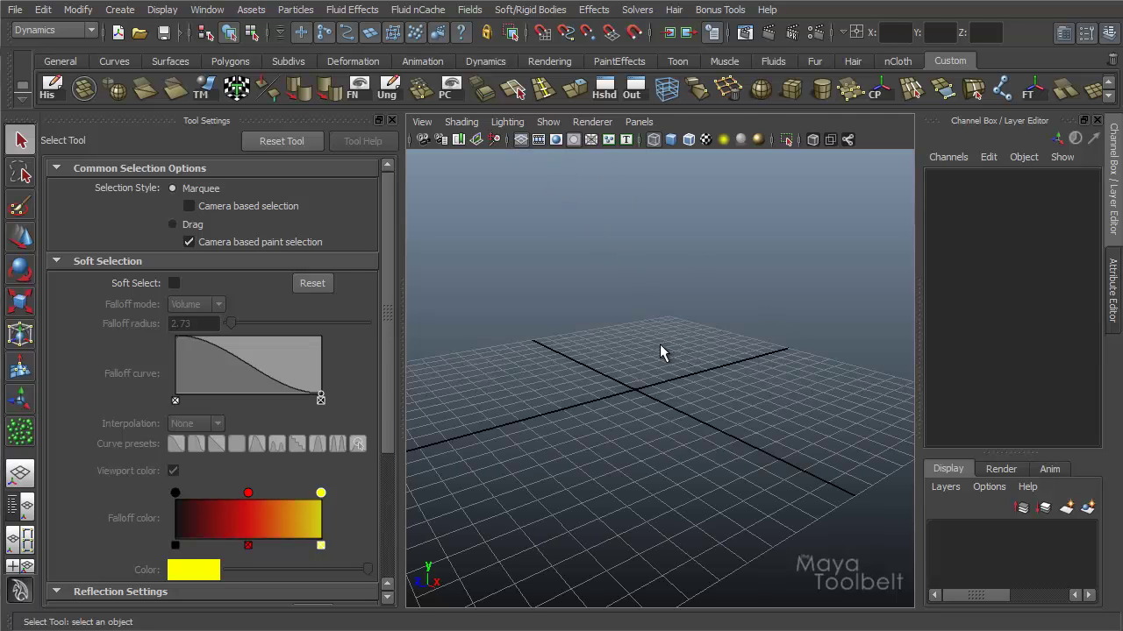
key(space)
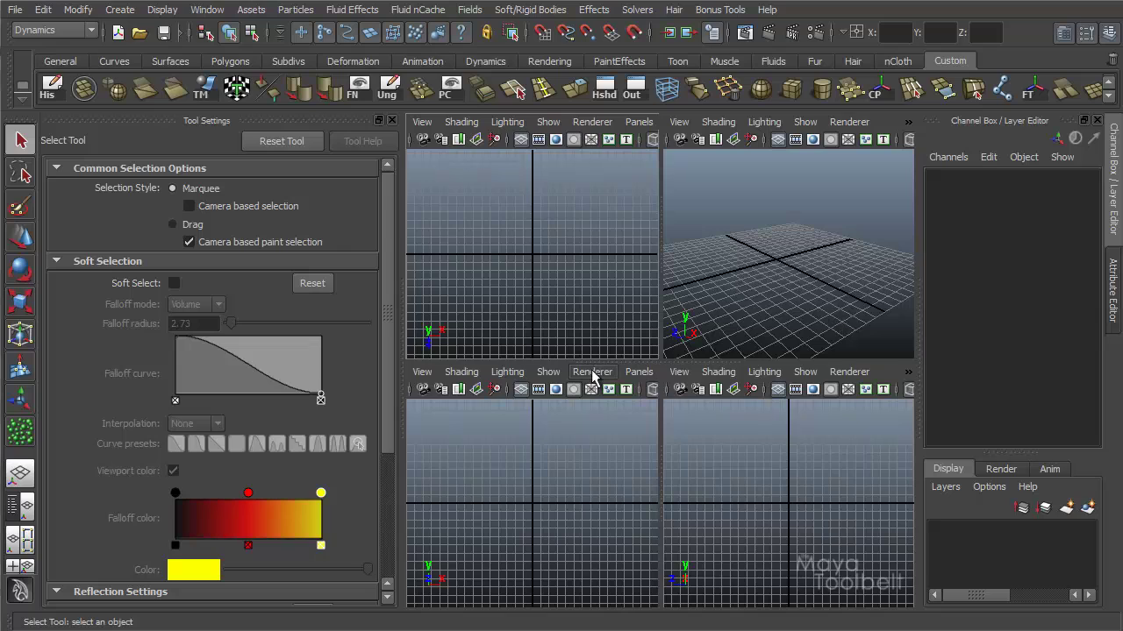
With the Particle Tool, place the first grid corner in the perspective view and the second above the ground plane in the side view
click(20, 430)
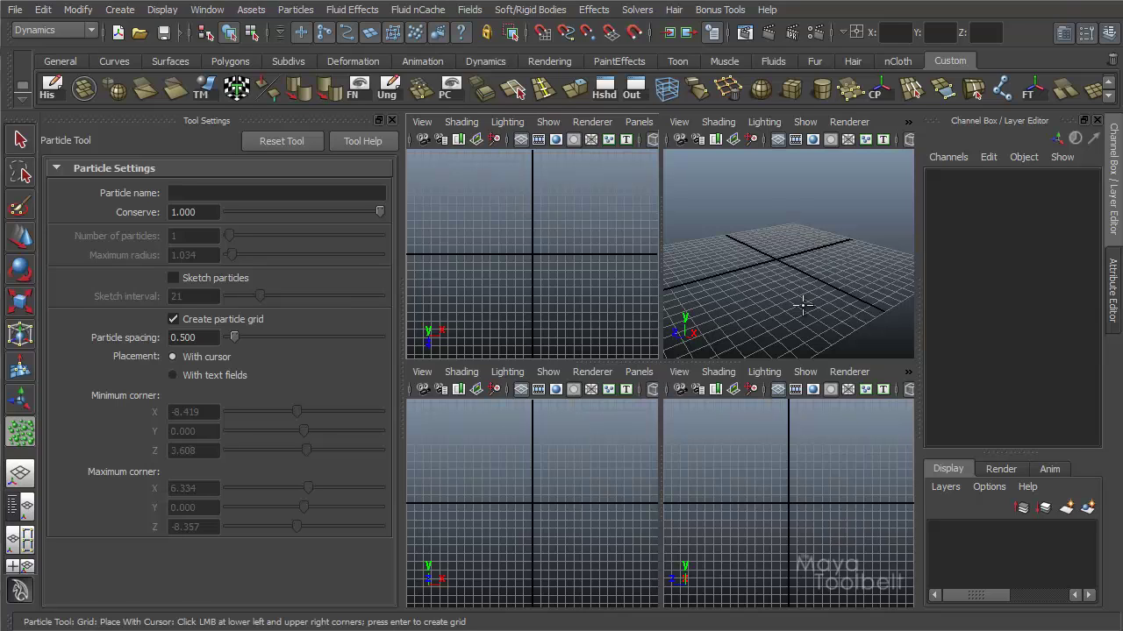
click(678, 254)
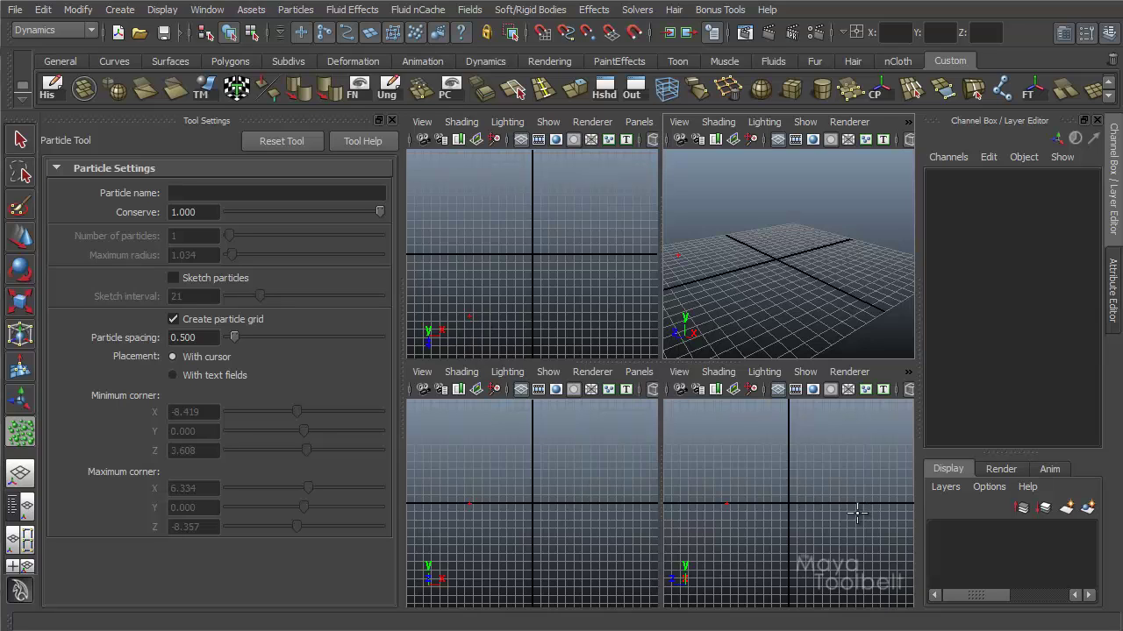
key(space)
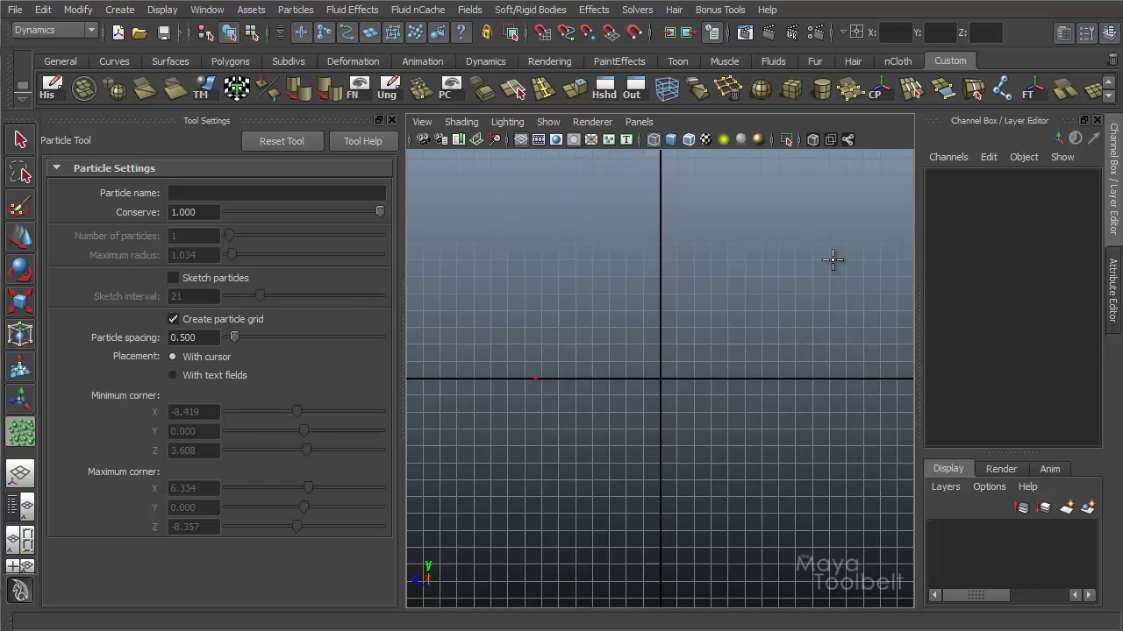
click(852, 224)
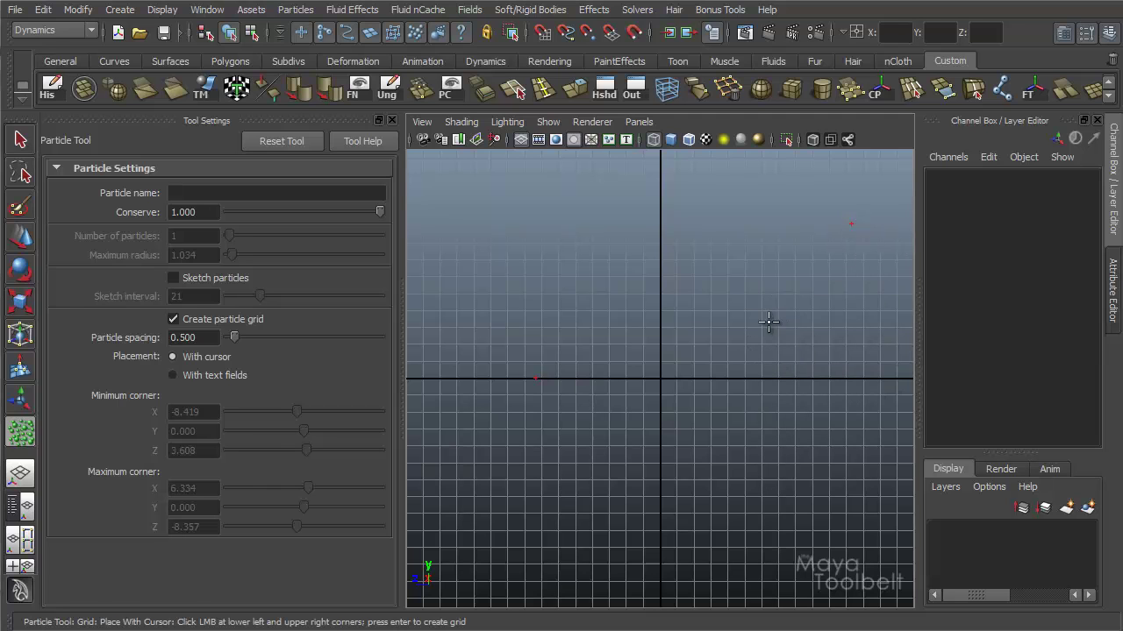
key(space)
key(space)
mouse_move(777, 359)
alt+mouse_down()
mouse_move(626, 368)
mouse_move(861, 348)
mouse_move(865, 366)
mouse_move(792, 370)
alt+mouse_up()
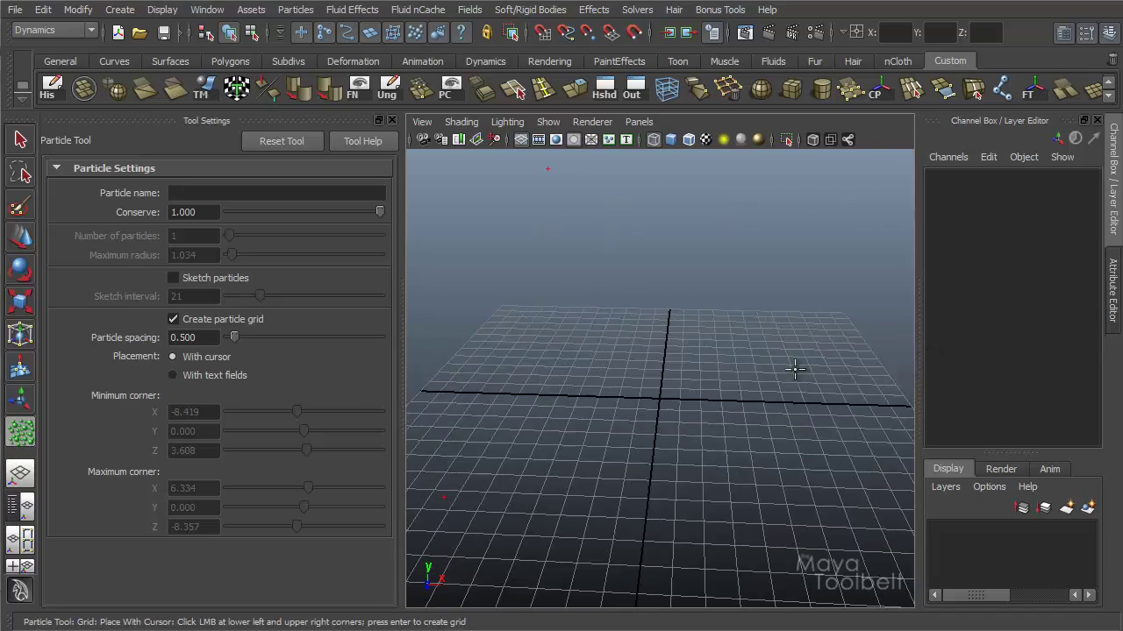
alt+right_drag(791, 371, 735, 367)
mouse_move(735, 366)
alt+mouse_down()
mouse_move(781, 363)
mouse_move(771, 336)
mouse_move(742, 330)
mouse_move(722, 366)
alt+mouse_up()
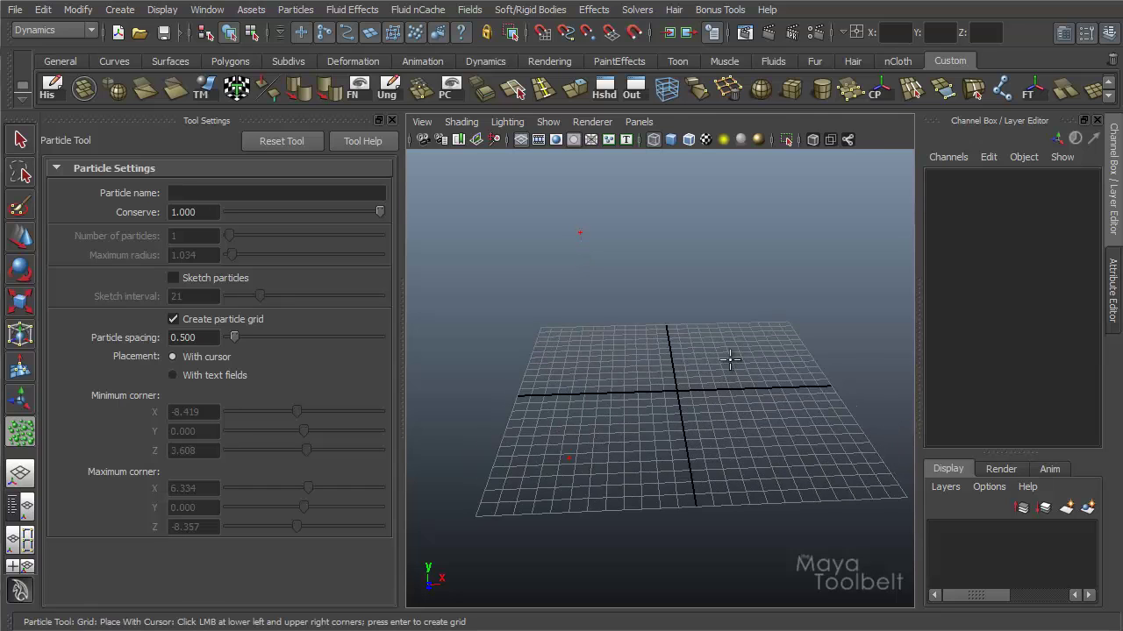
Move the raised corner point along X to the opposite side in the top view and check both corners in perspective
key(space)
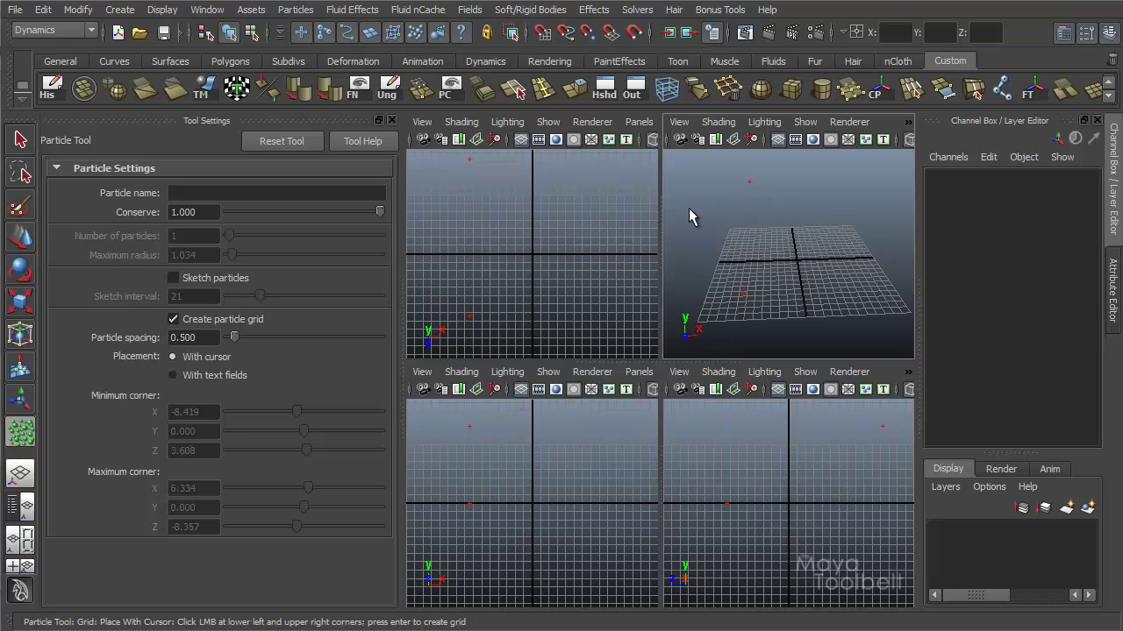
click(481, 159)
mouse_move(469, 159)
mouse_down()
mouse_move(512, 173)
mouse_move(637, 160)
mouse_up()
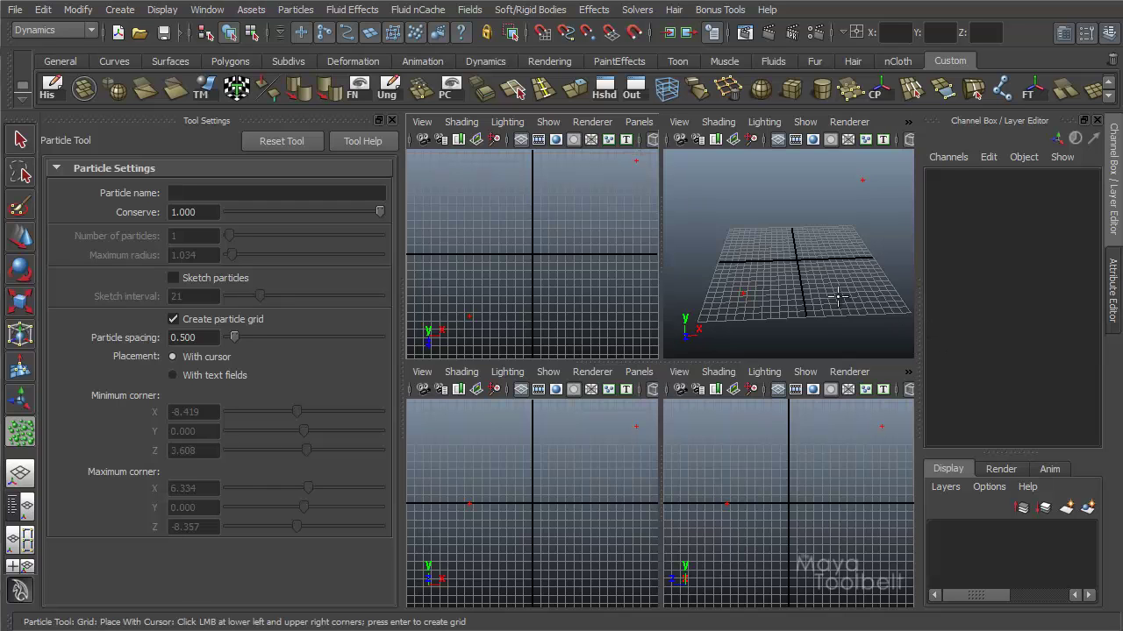
alt+drag(840, 297, 592, 452)
key(space)
alt+drag(652, 426, 524, 371)
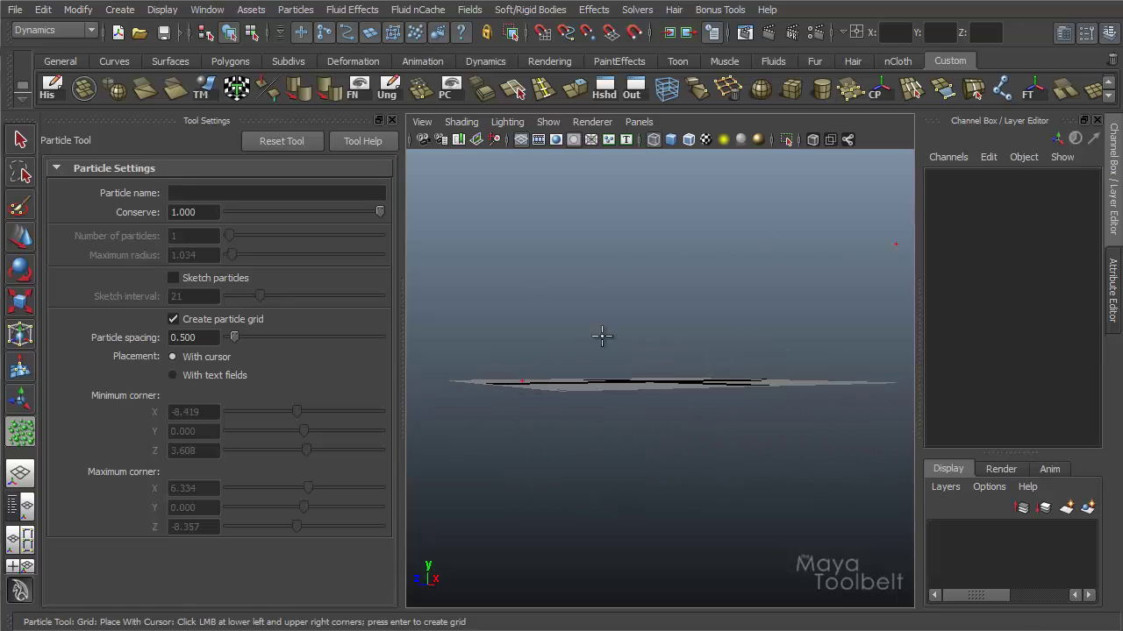
alt+drag(602, 335, 869, 353)
Create the three-dimensional particle grid between the two cursor-placed corners, inspect it and reactivate the Particle Tool
key(Return)
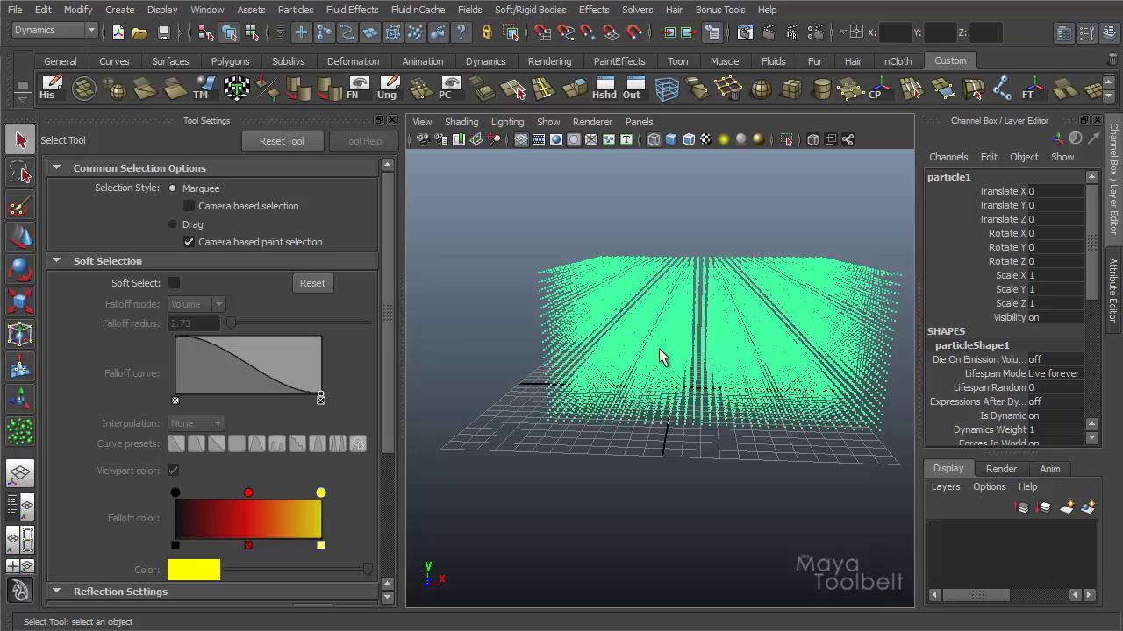
alt+drag(617, 366, 518, 368)
click(12, 443)
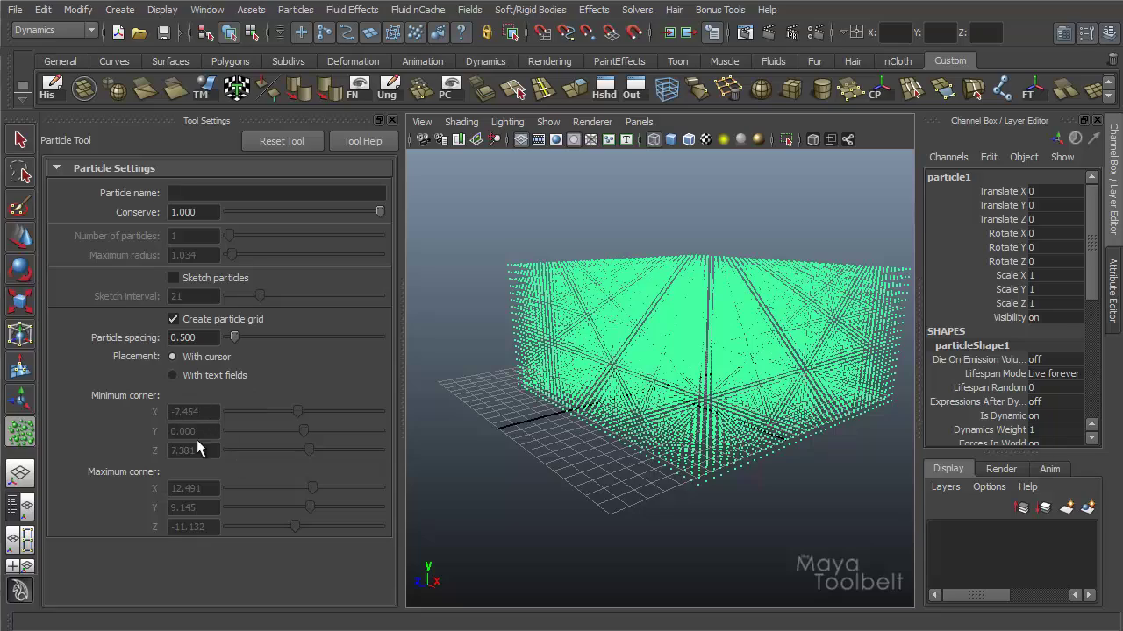
Undo the dense three-dimensional particle grid and set the particle spacing to 3
alt+drag(610, 391, 690, 396)
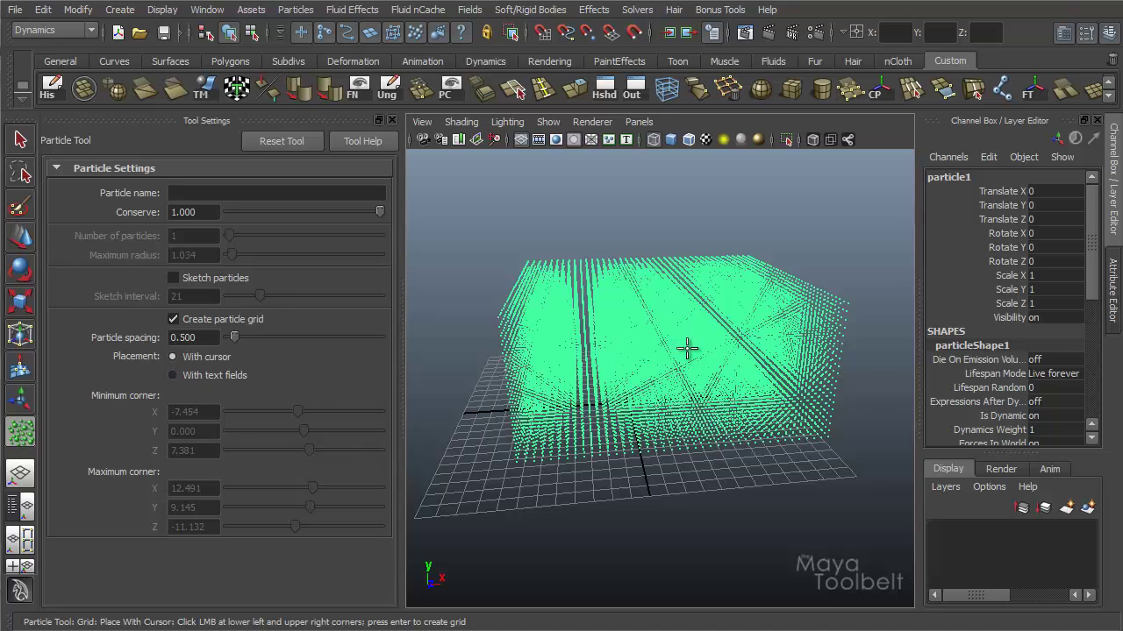
key(ctrl+z)
double_click(216, 337)
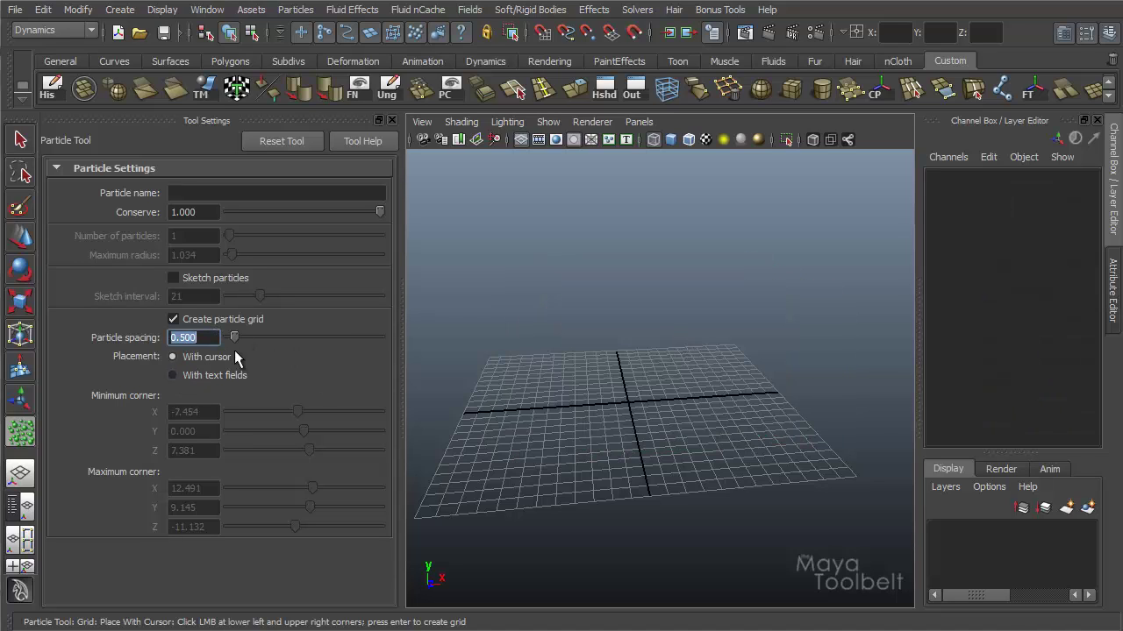
text(3)
key(Return)
Place the first grid corner on the ground in perspective and the second above the ground in the front view, then check both corners
click(593, 424)
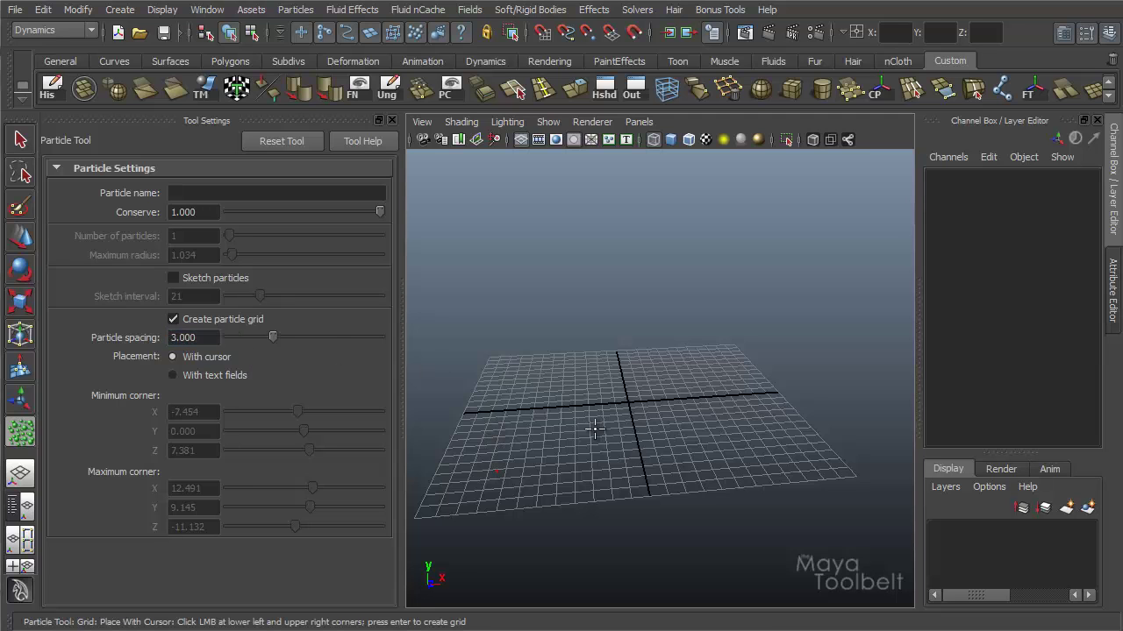
alt+drag(587, 451, 565, 507)
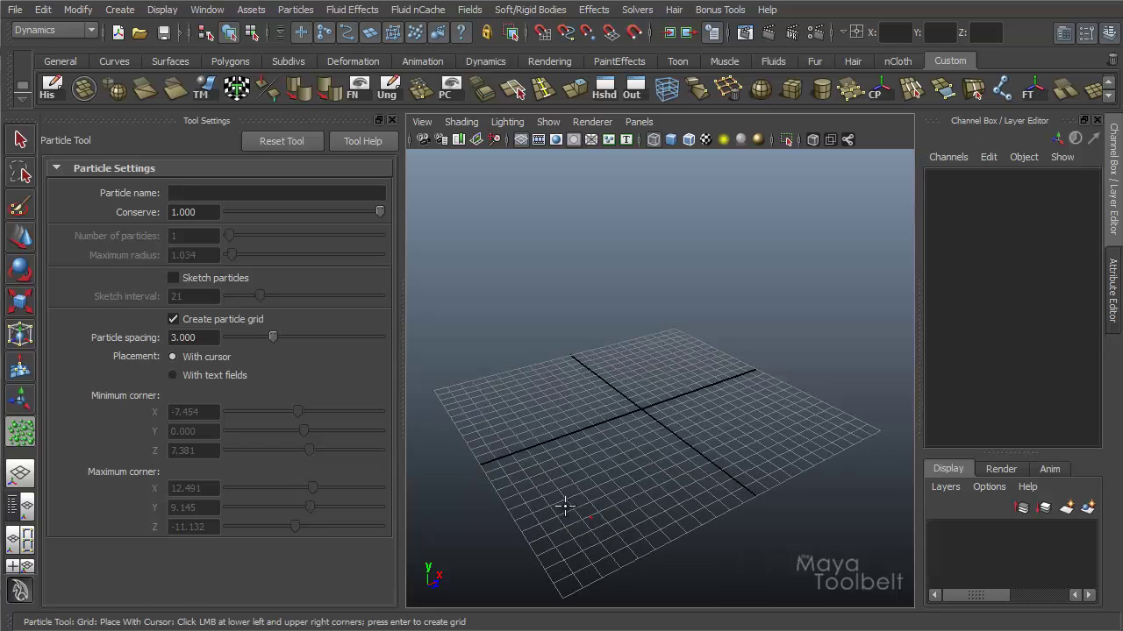
alt+drag(655, 470, 658, 396)
key(space)
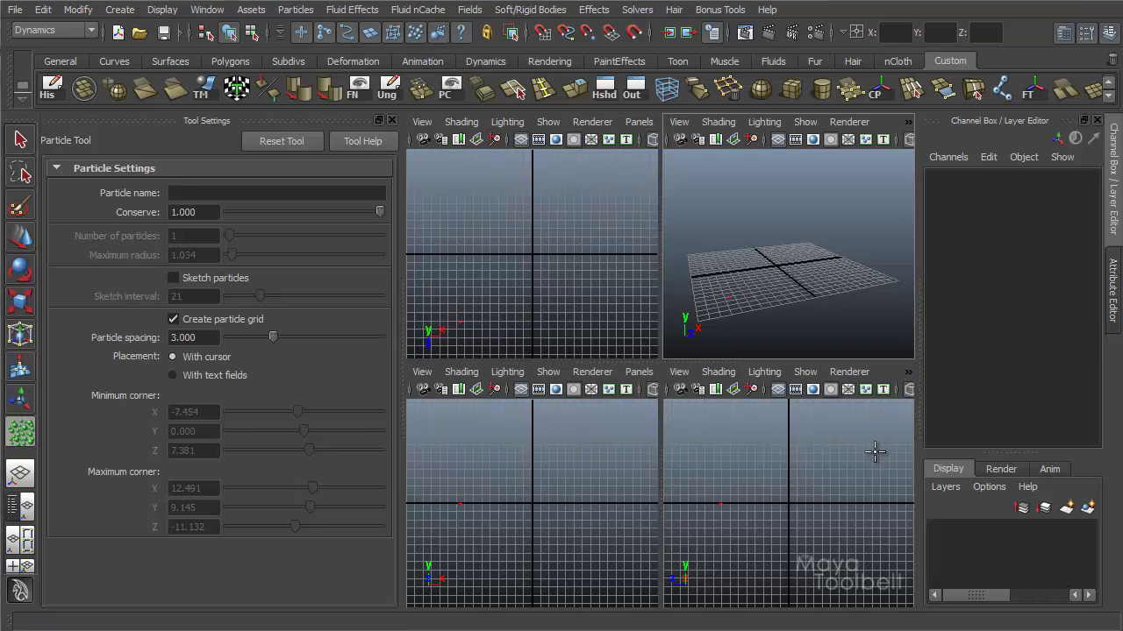
click(625, 412)
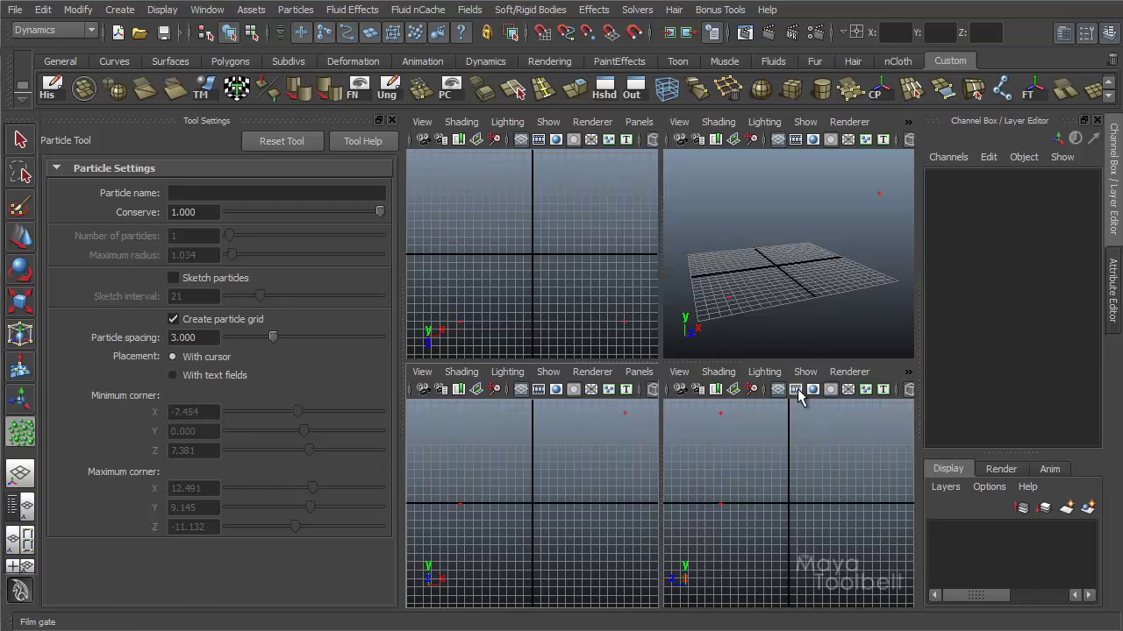
alt+drag(845, 294, 901, 262)
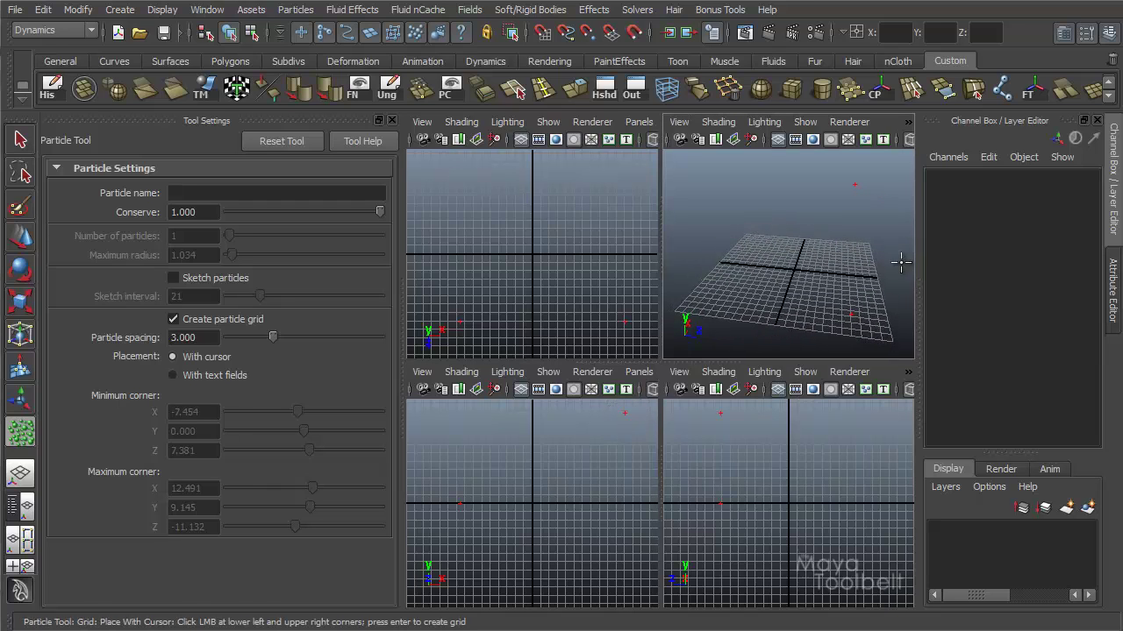
click(851, 314)
alt+drag(849, 261, 796, 260)
key(space)
alt+drag(777, 330, 805, 339)
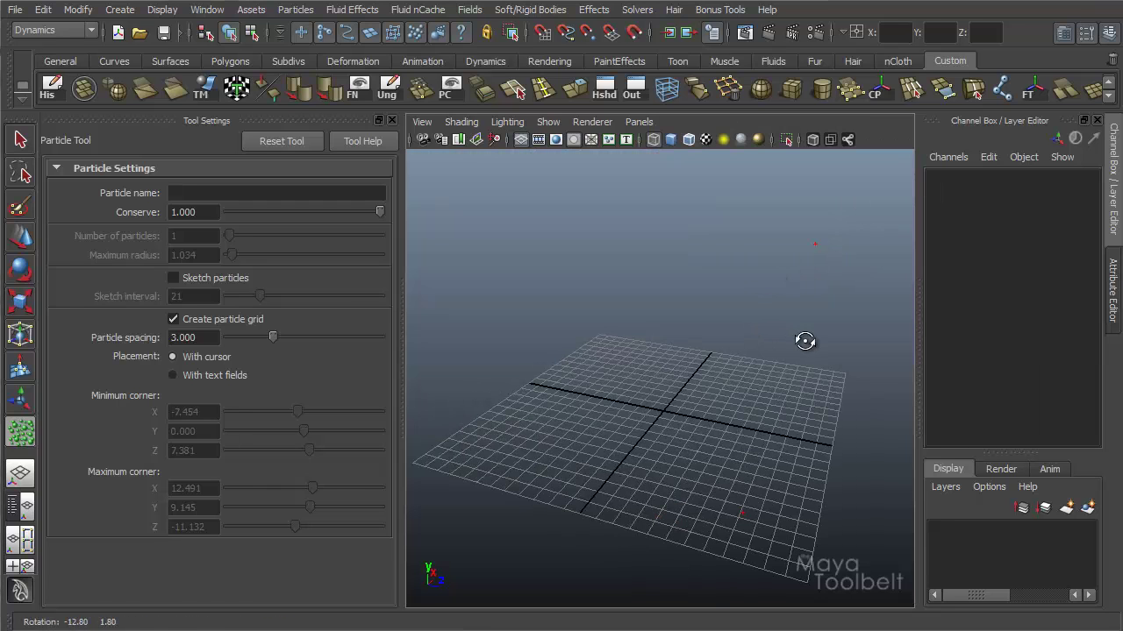
Create the flat vertical particle grid between the two corners, inspect it from several angles and delete it
key(Return)
alt+drag(822, 379, 771, 373)
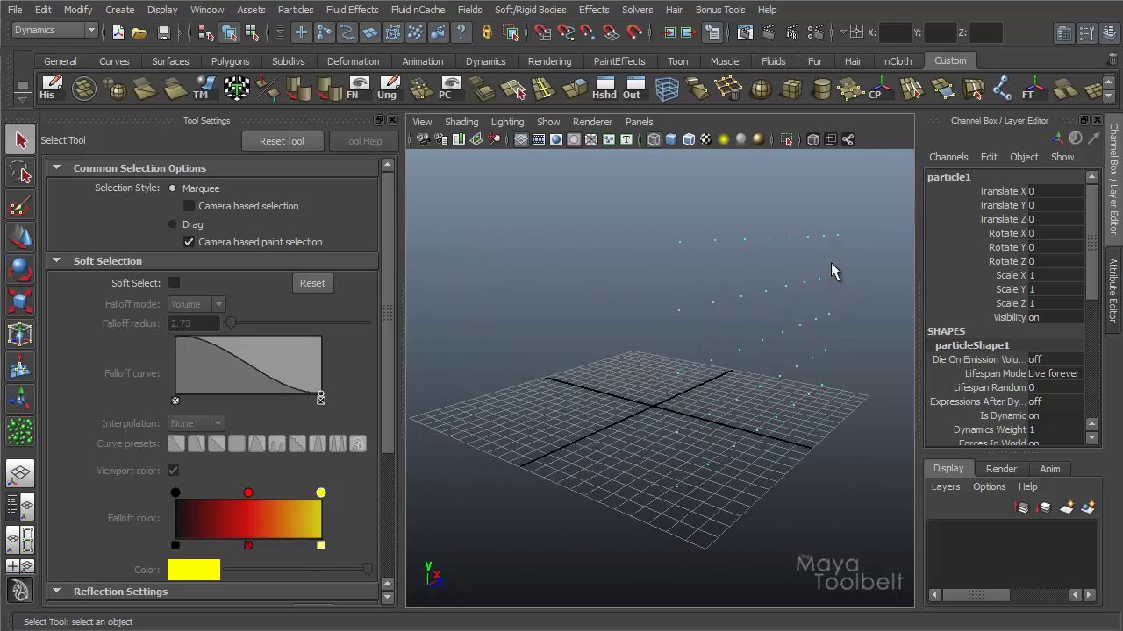
alt+drag(750, 334, 762, 476)
alt+drag(820, 311, 797, 359)
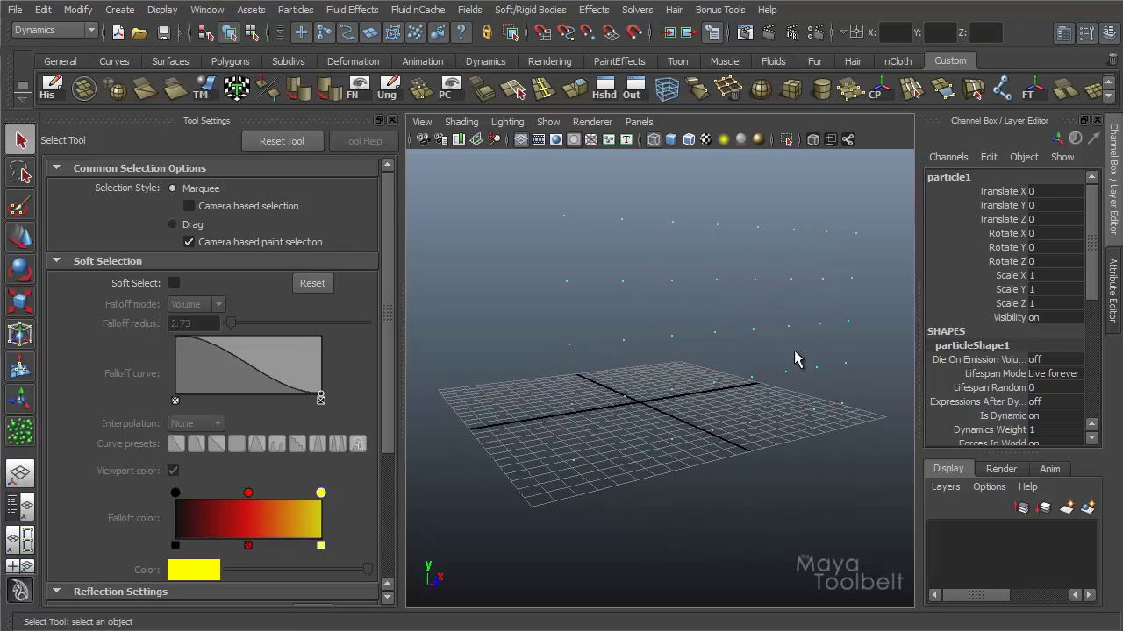
key(Delete)
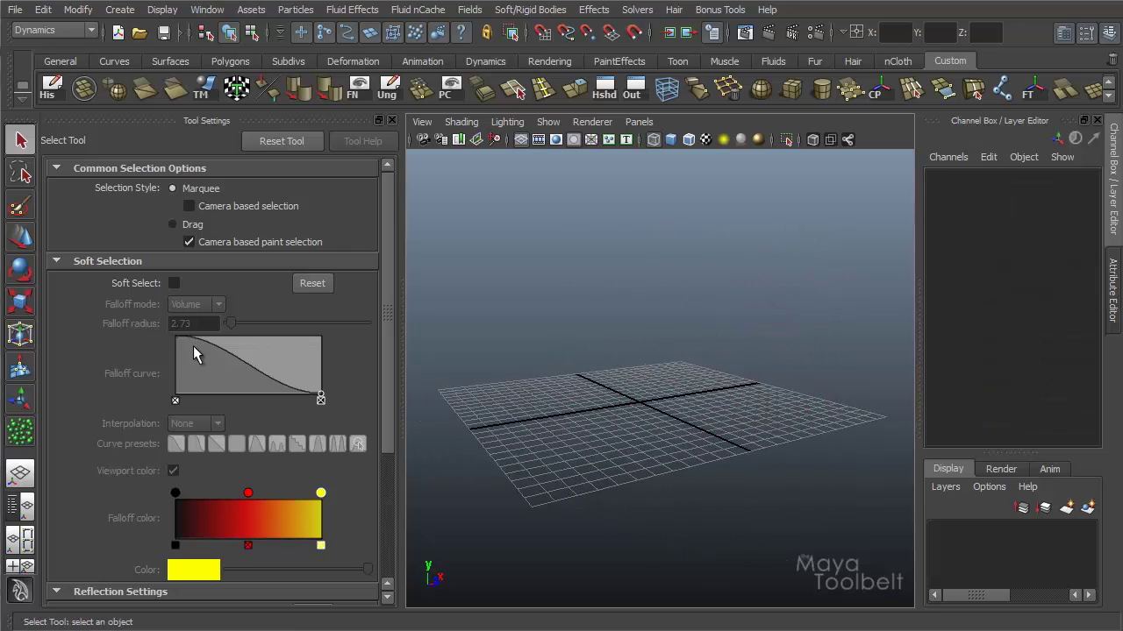
Reactivate the Particle Tool and set the particle spacing to 1.5
click(29, 430)
double_click(201, 337)
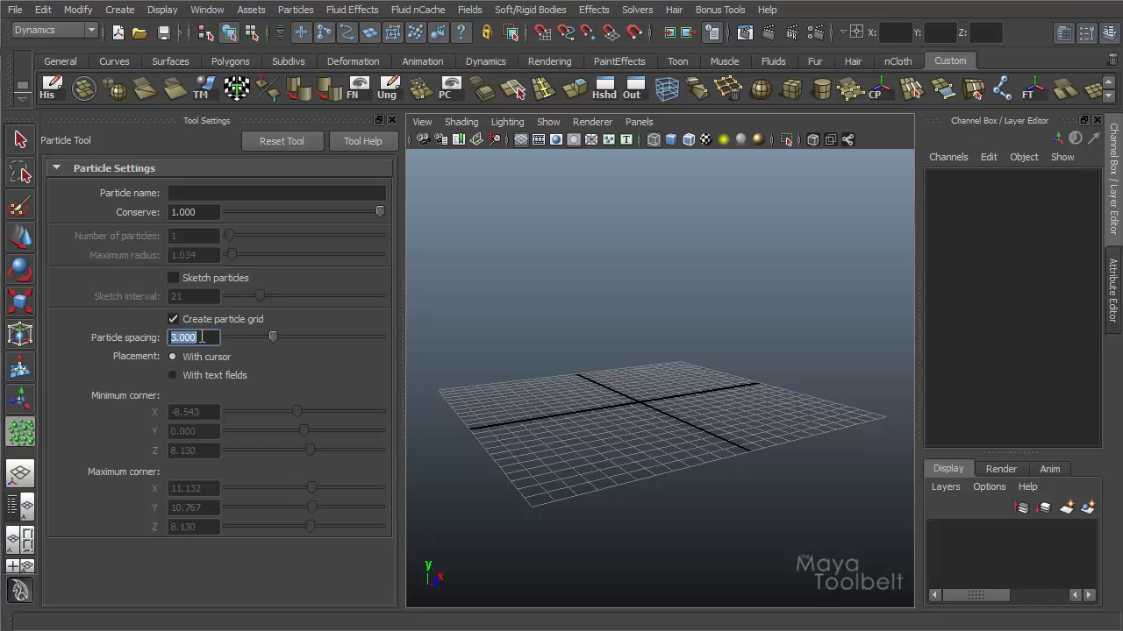
text(1.500)
key(Return)
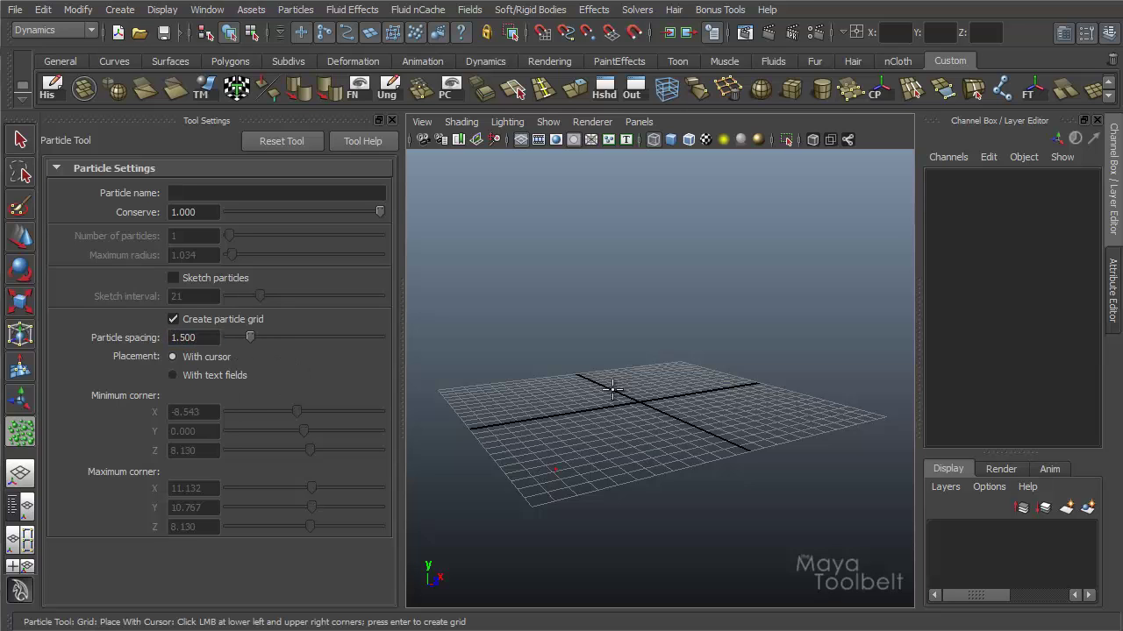
Place grid corners at about (-9.758, 0, 8.7) and (10.61, 10.662, -6.349) across the views and create the three-dimensional particle grid
key(space)
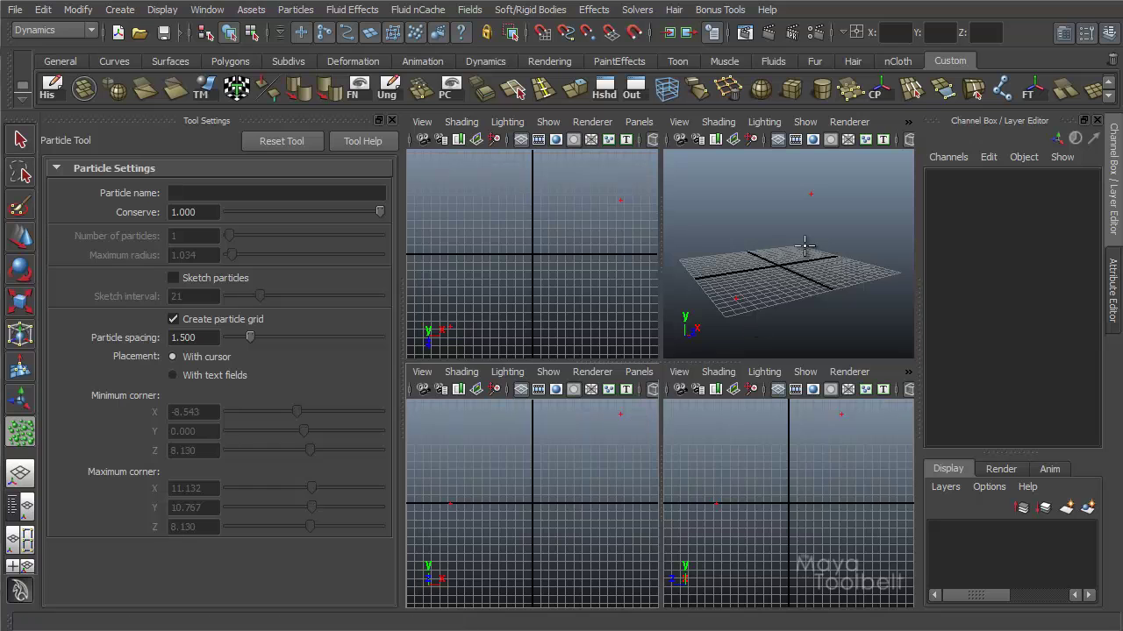
key(space)
alt+drag(832, 311, 696, 394)
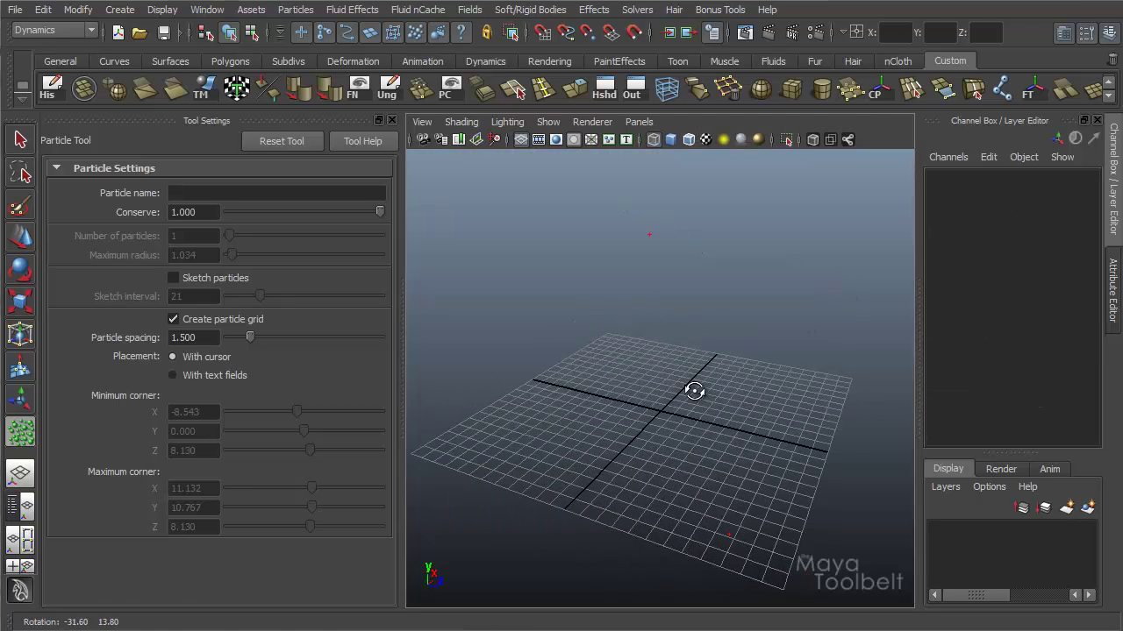
click(650, 234)
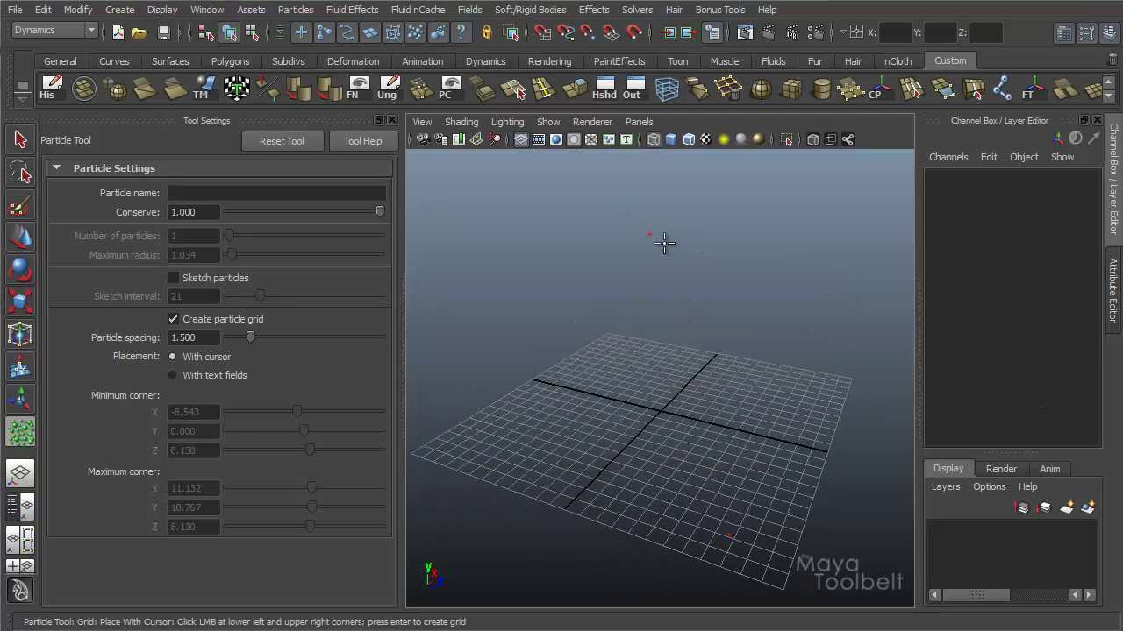
key(Return)
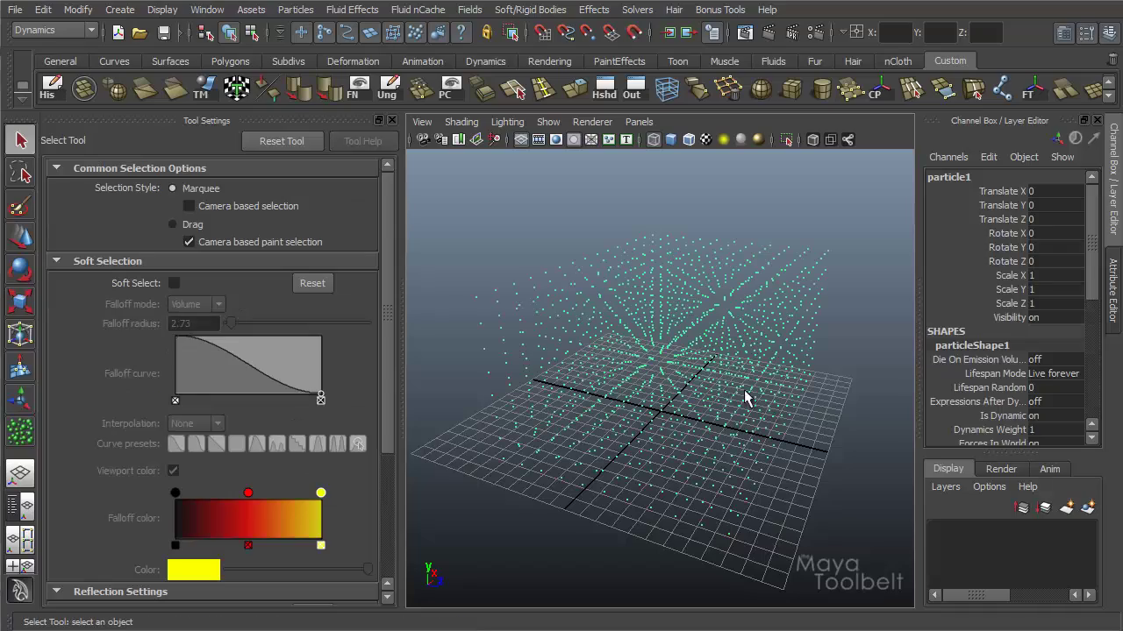
alt+drag(745, 398, 649, 377)
Reactivate the Particle Tool, inspect the grid with the tool settings closed and reopen the settings
key(y)
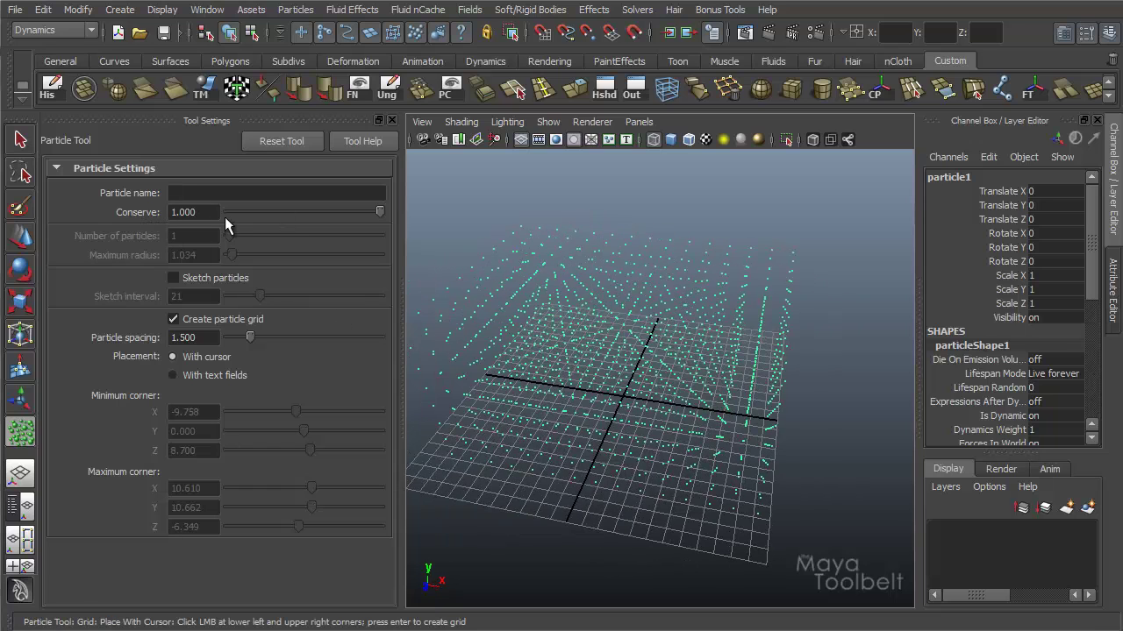
click(393, 121)
alt+drag(521, 313, 290, 333)
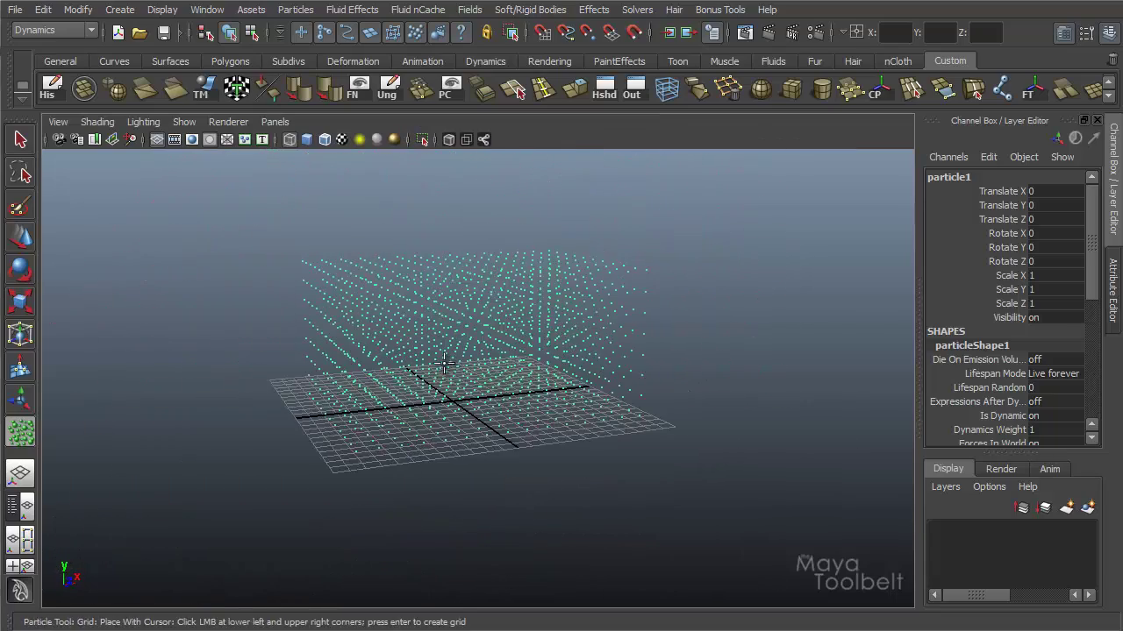
click(18, 434)
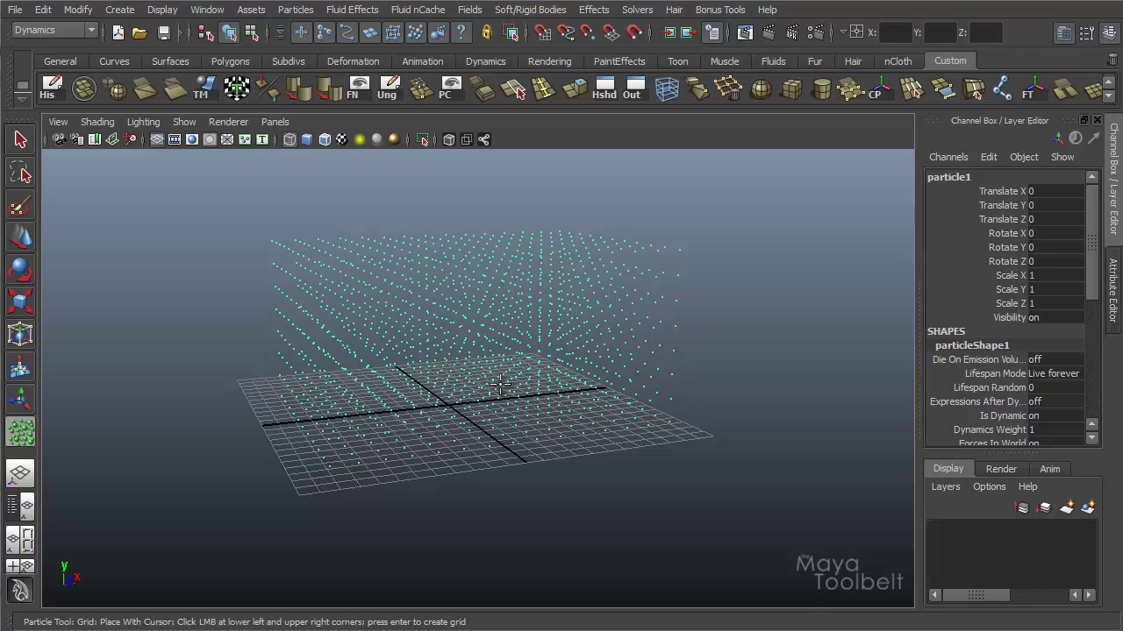
double_click(19, 436)
alt+drag(713, 394, 689, 427)
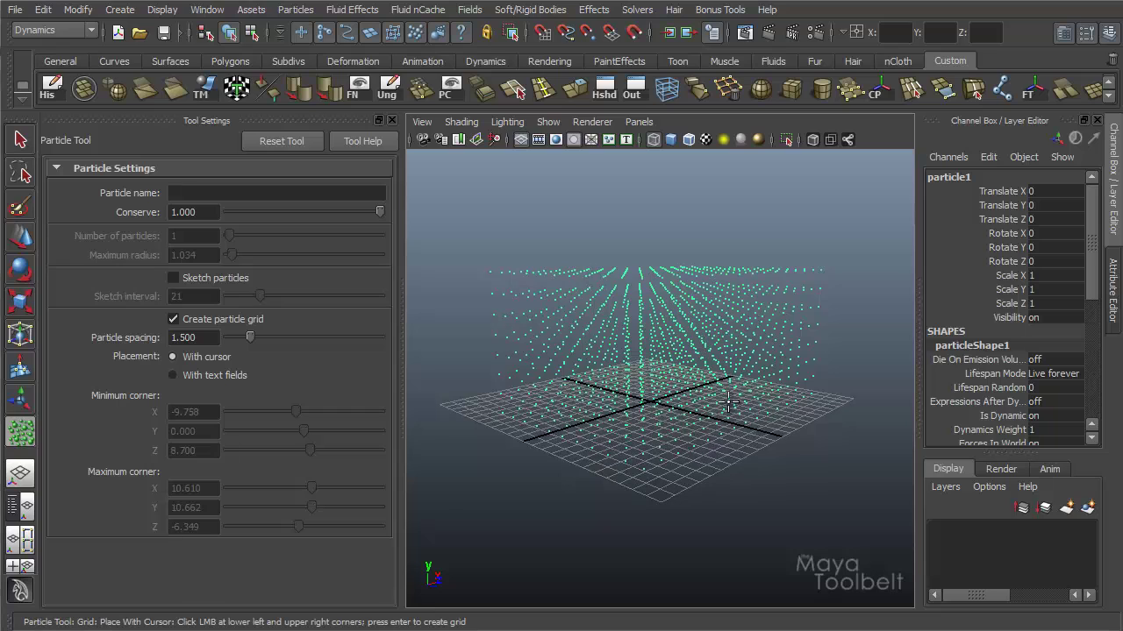
Delete the current particle grid and set the particle spacing to 3
key(Delete)
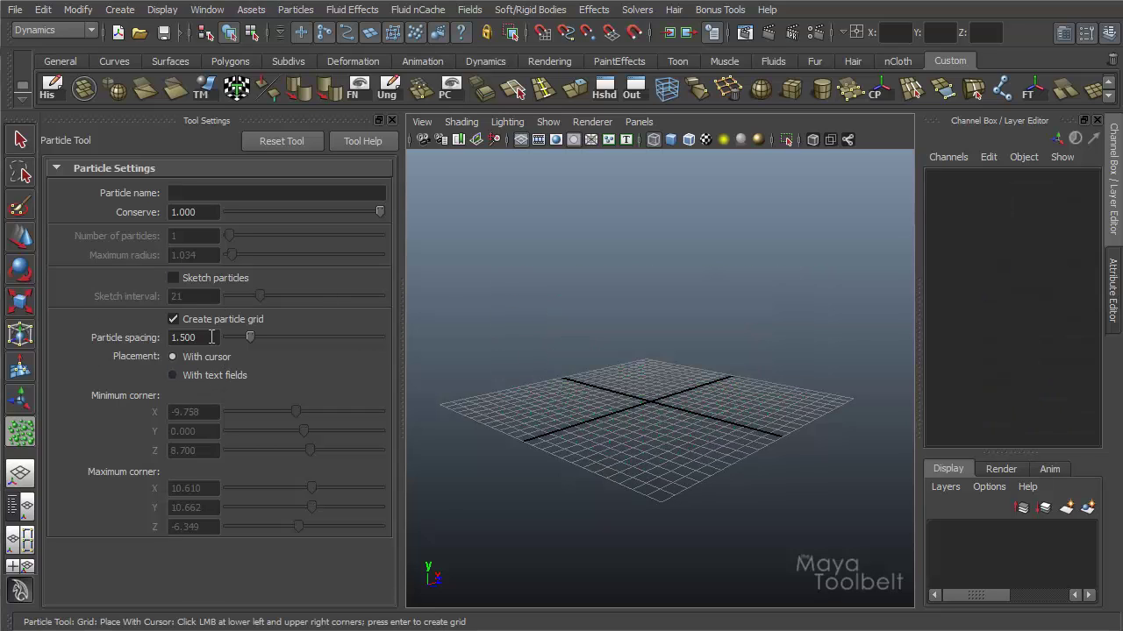
double_click(212, 337)
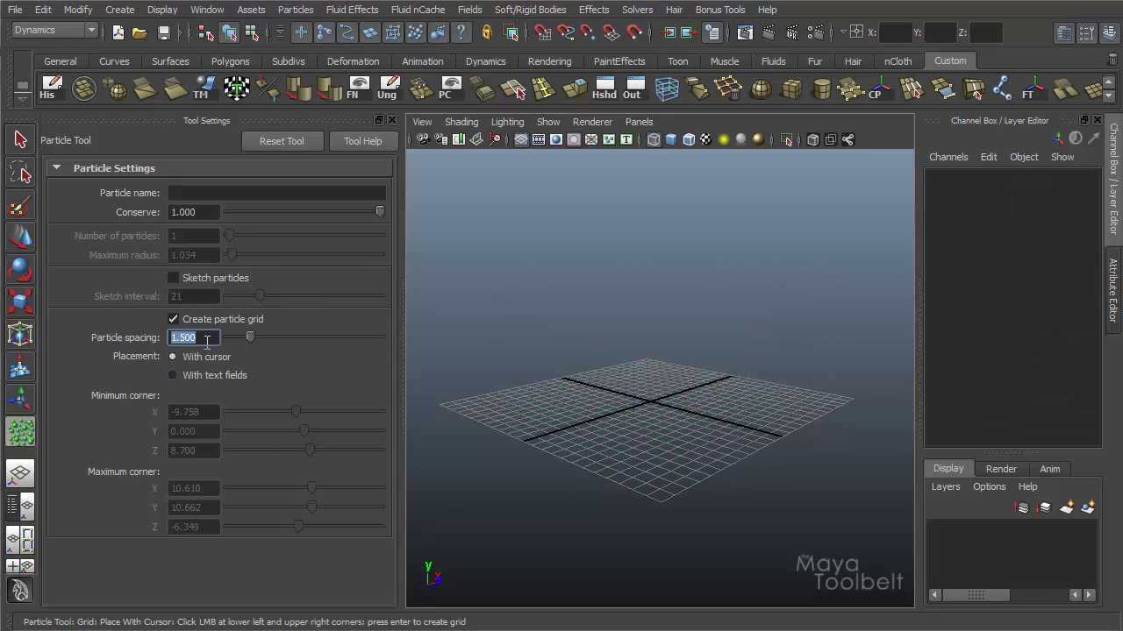
text(3)
key(Return)
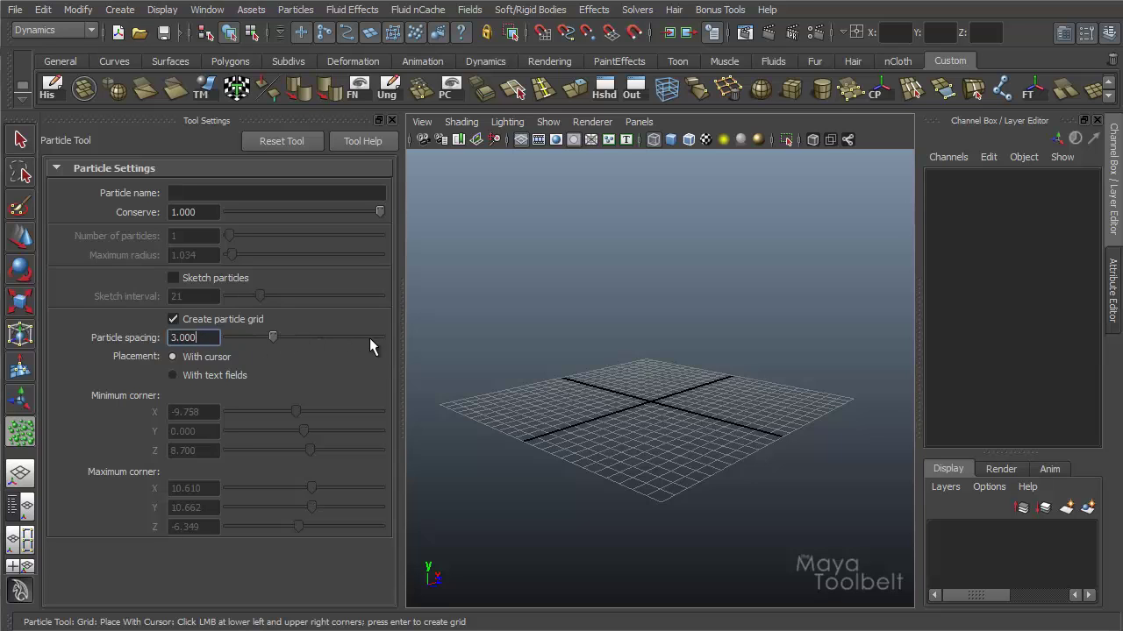
Switch the grid placement to text fields, create the particle grid from the stored corner values and inspect it in an enlarged viewport
scroll(689, 423, up, 3)
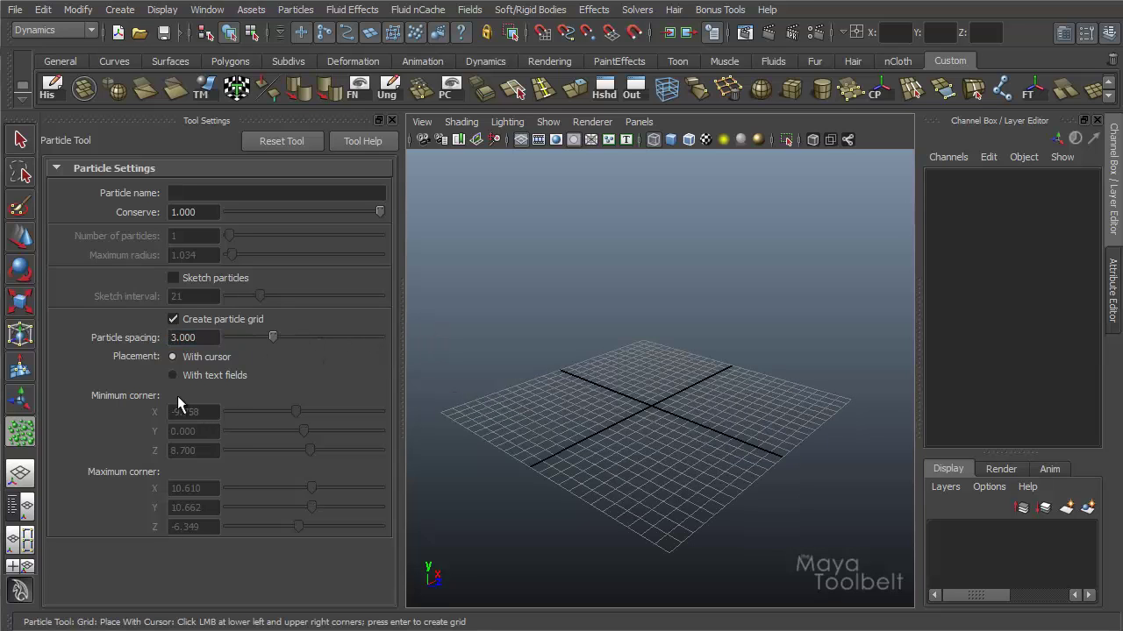
click(231, 371)
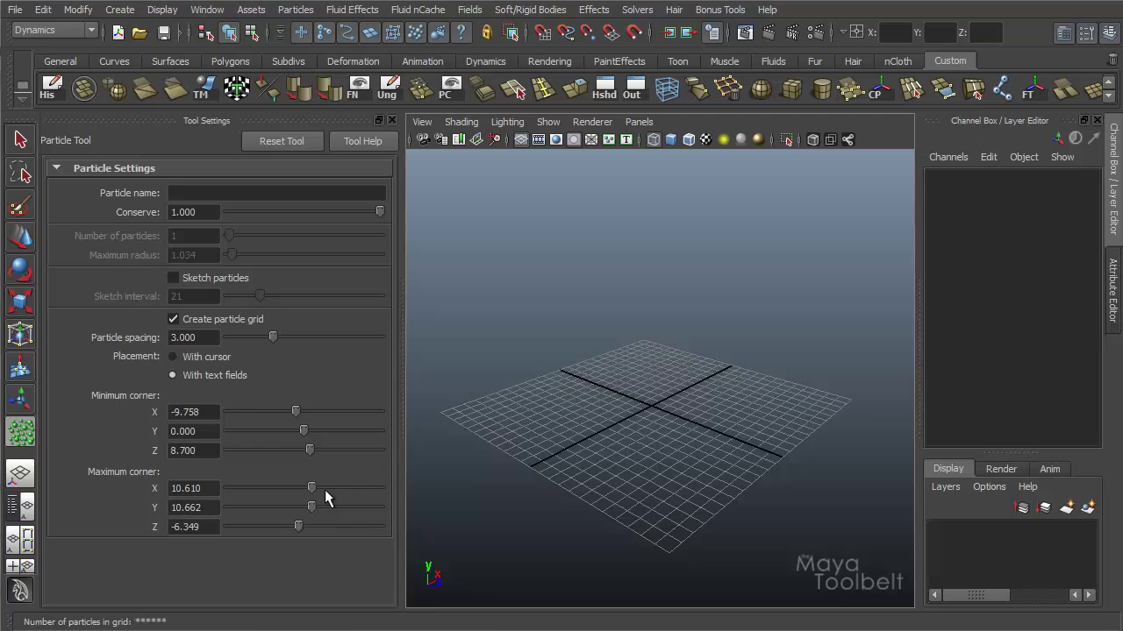
key(Return)
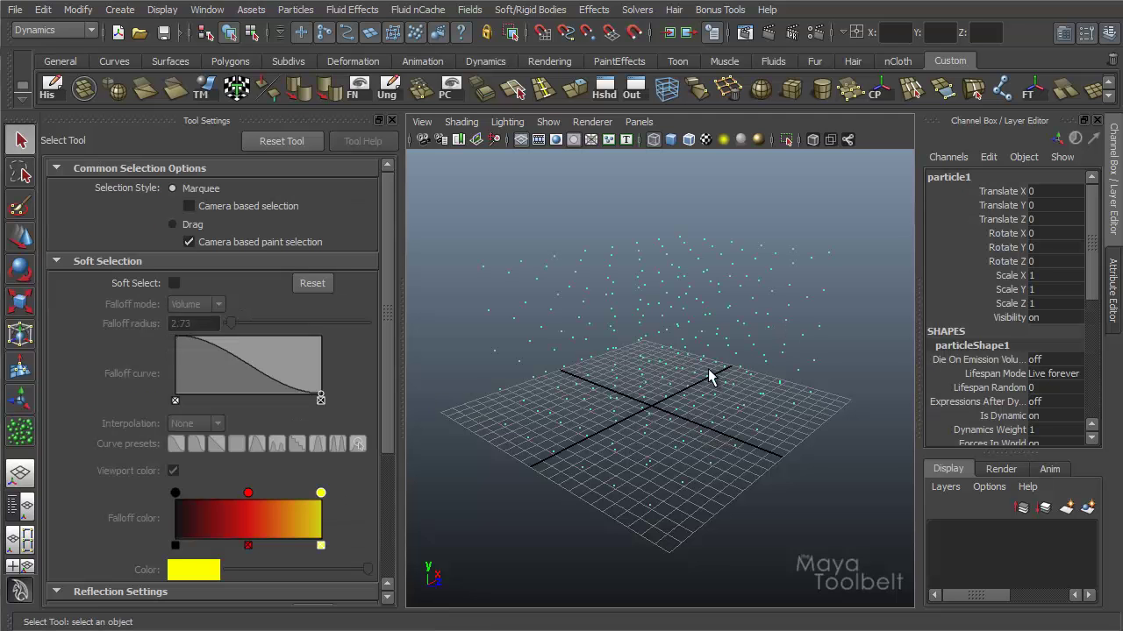
click(392, 119)
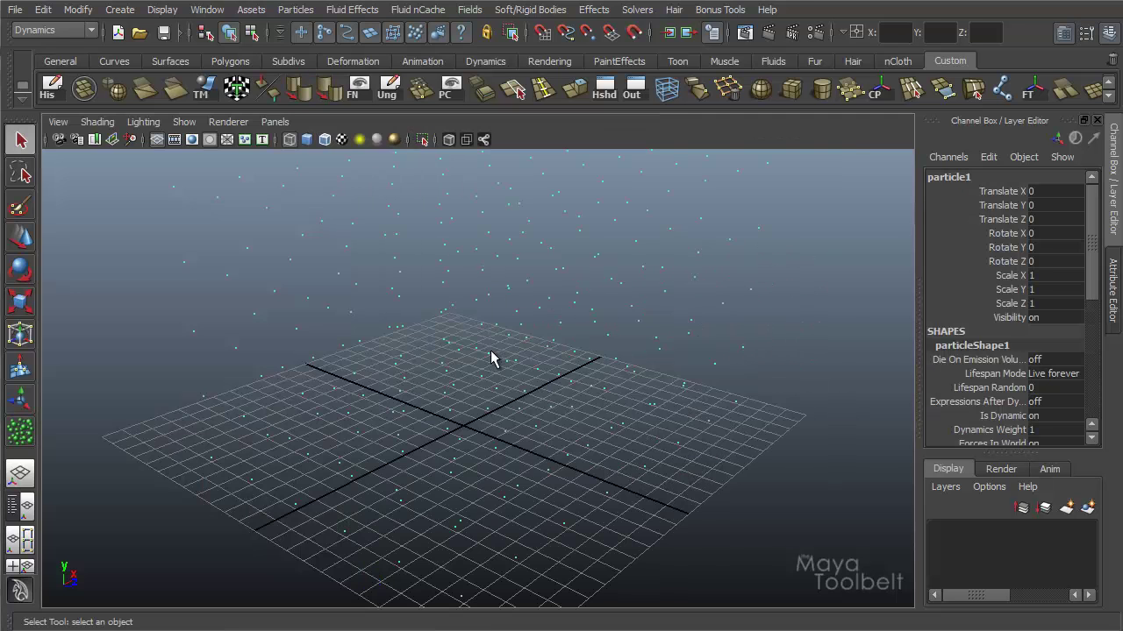
alt+drag(490, 358, 547, 357)
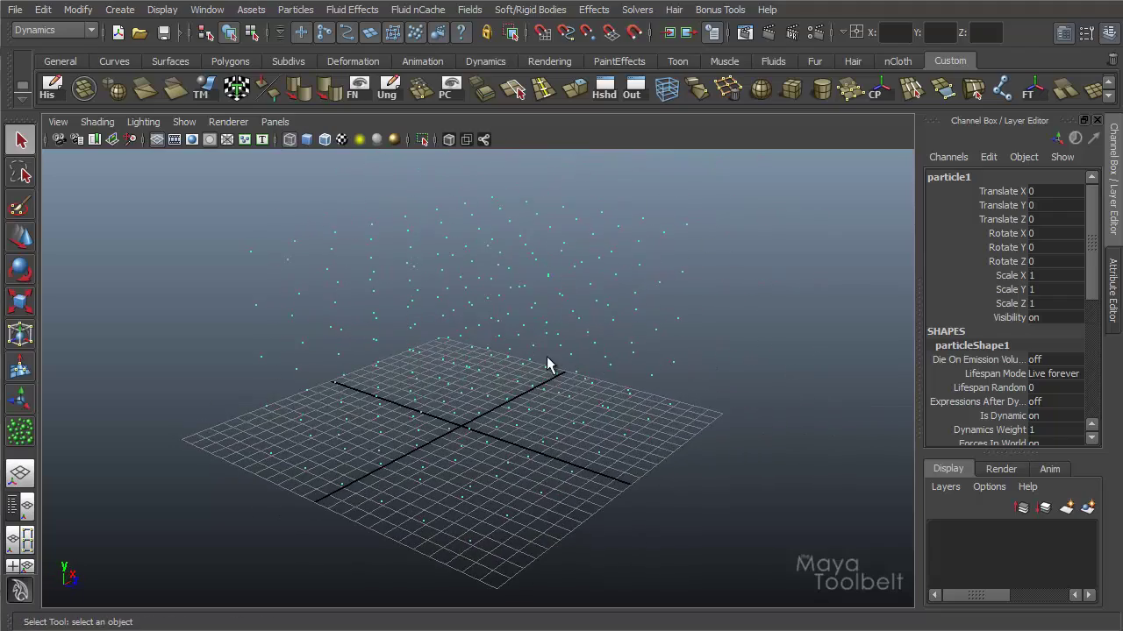
Show the particle shape's attributes and examine its general control, emission and render settings
key(ctrl+a)
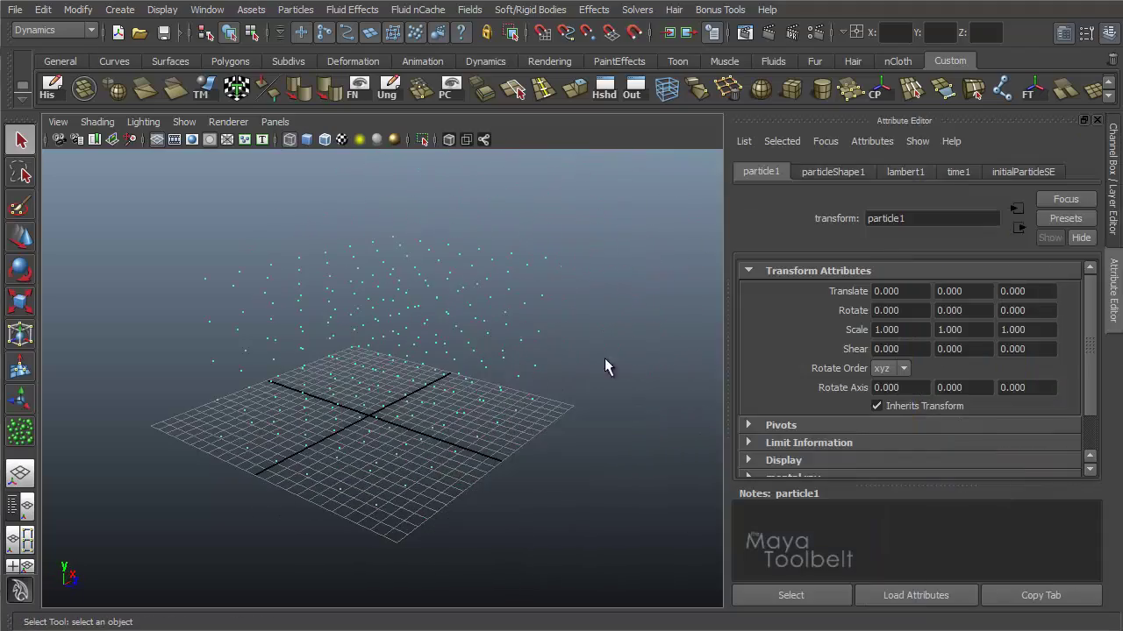
click(834, 170)
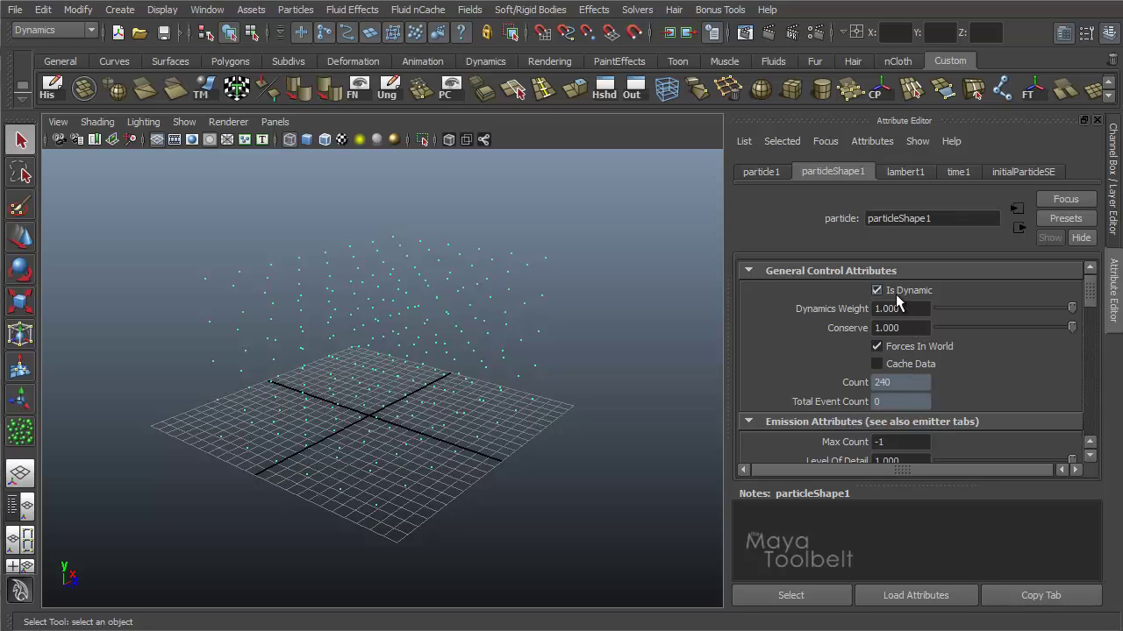
scroll(942, 356, down, 10)
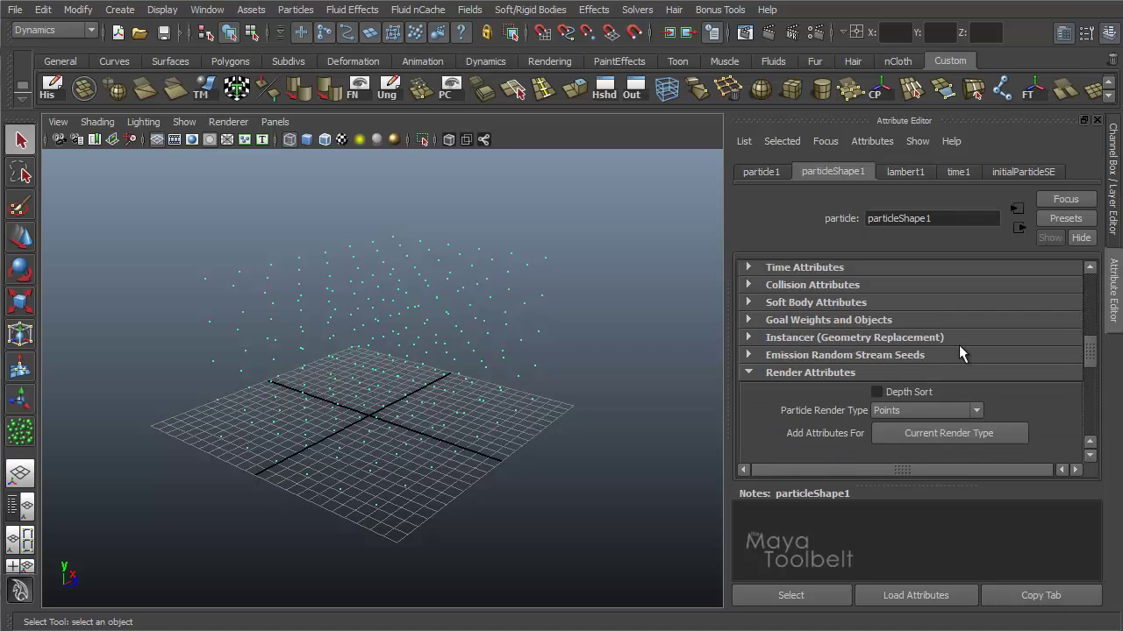
scroll(959, 351, up, 5)
scroll(951, 372, up, 2)
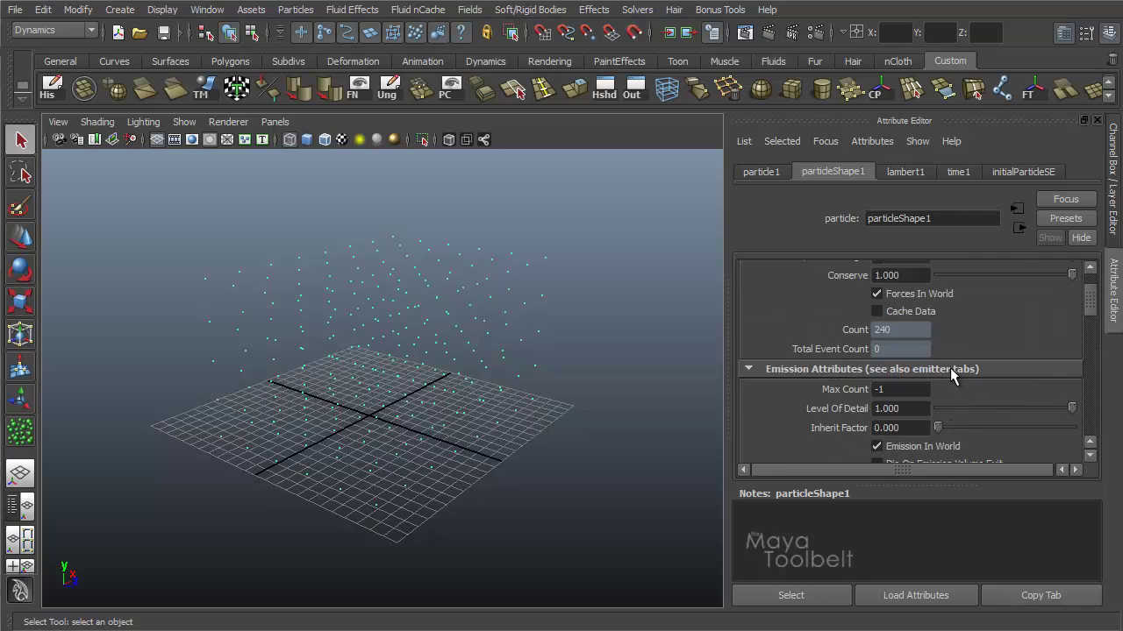
scroll(956, 373, up, 2)
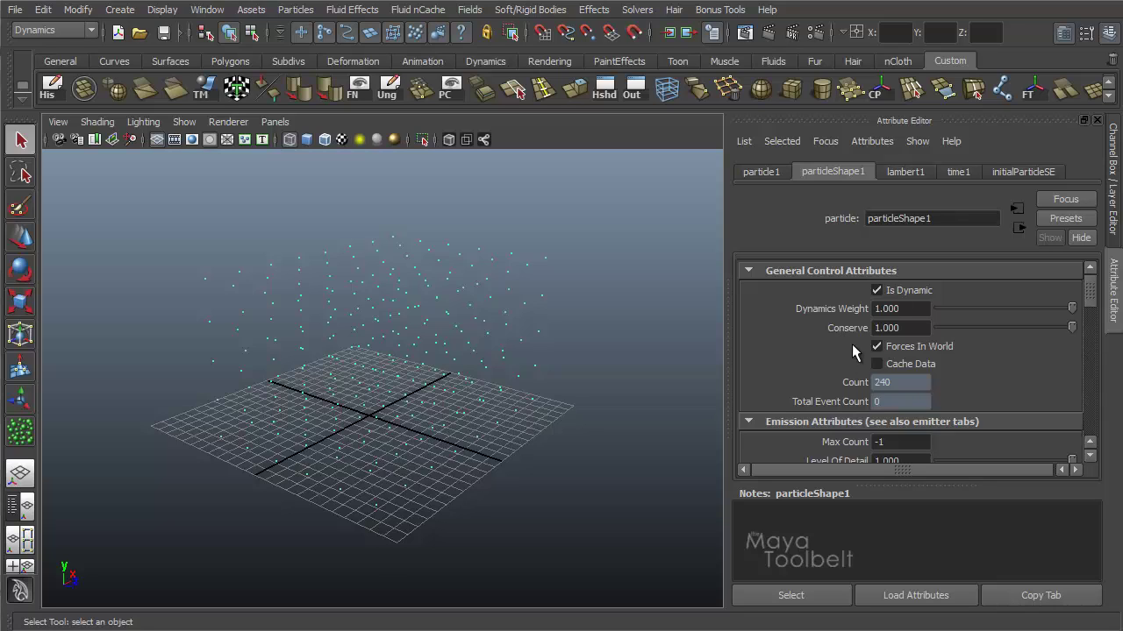
Activate the Move tool on the particle grid and view it from a lower angle
key(w)
mouse_move(478, 394)
alt+mouse_down()
mouse_move(526, 389)
mouse_move(468, 388)
alt+mouse_up()
alt+right_drag(469, 388, 524, 403)
alt+drag(524, 404, 511, 369)
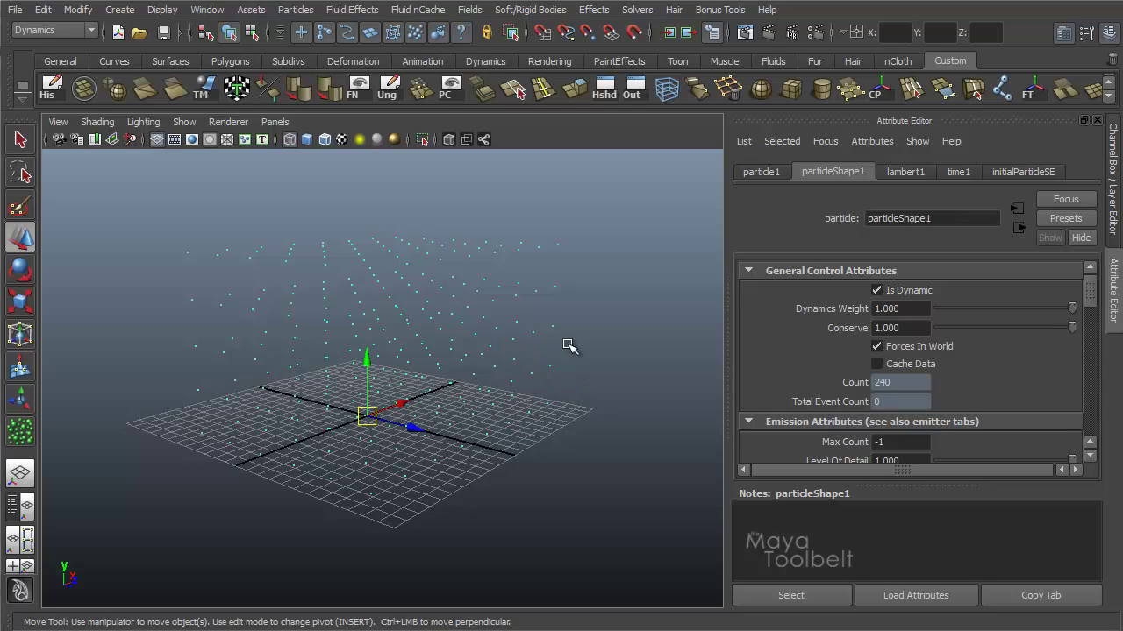
Create a gravity field for the particle grid using the default gravity settings
click(469, 11)
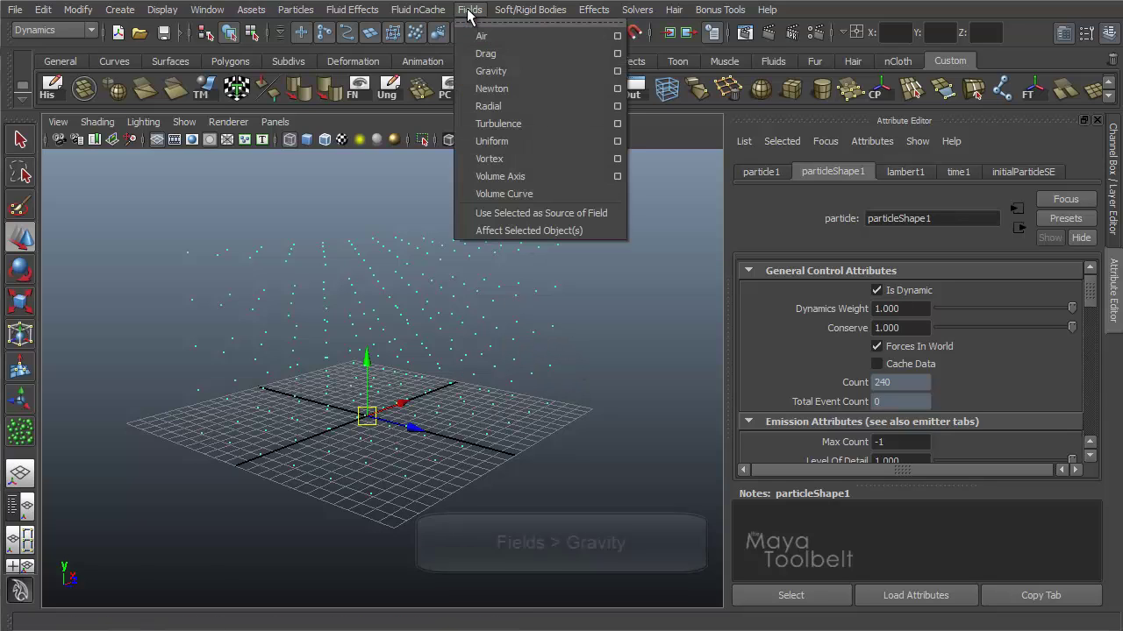
click(469, 11)
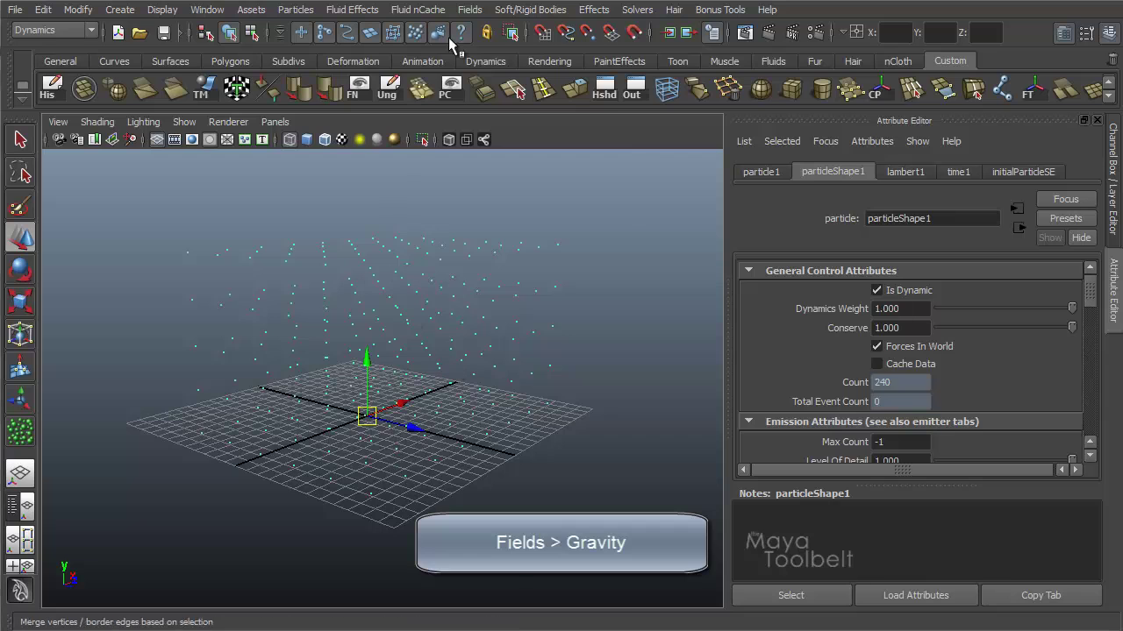
click(467, 12)
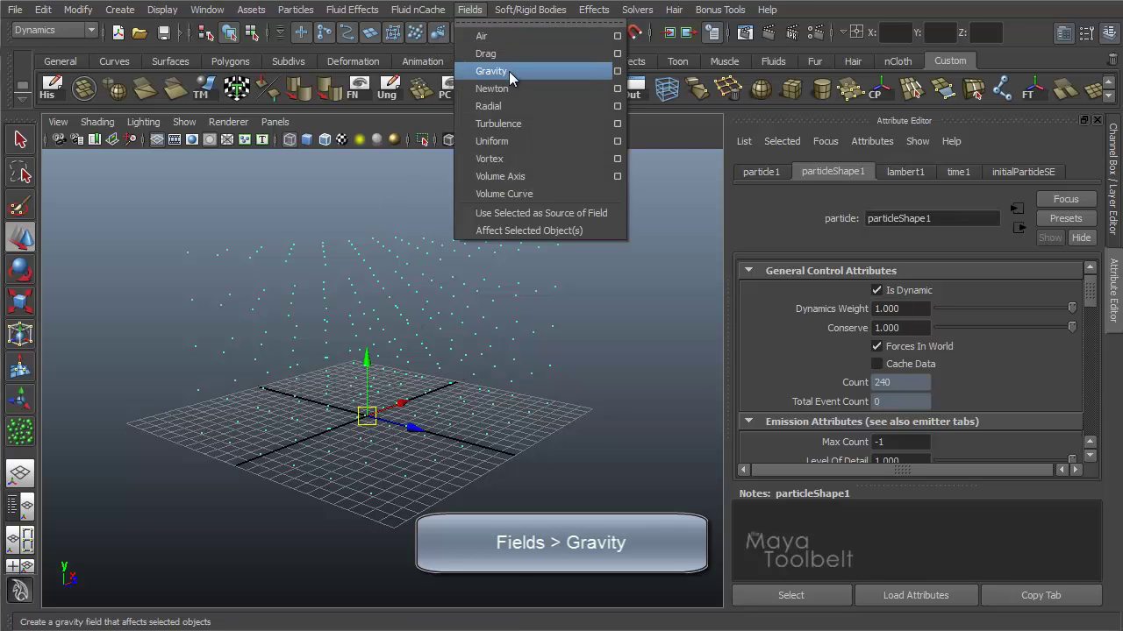
click(615, 73)
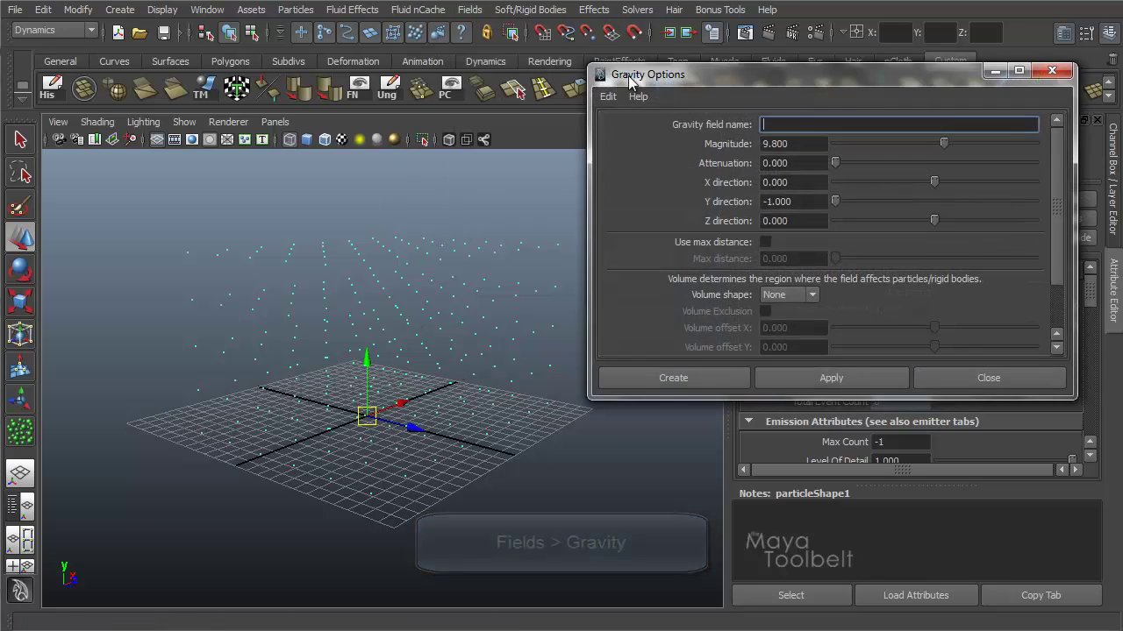
click(608, 97)
click(633, 133)
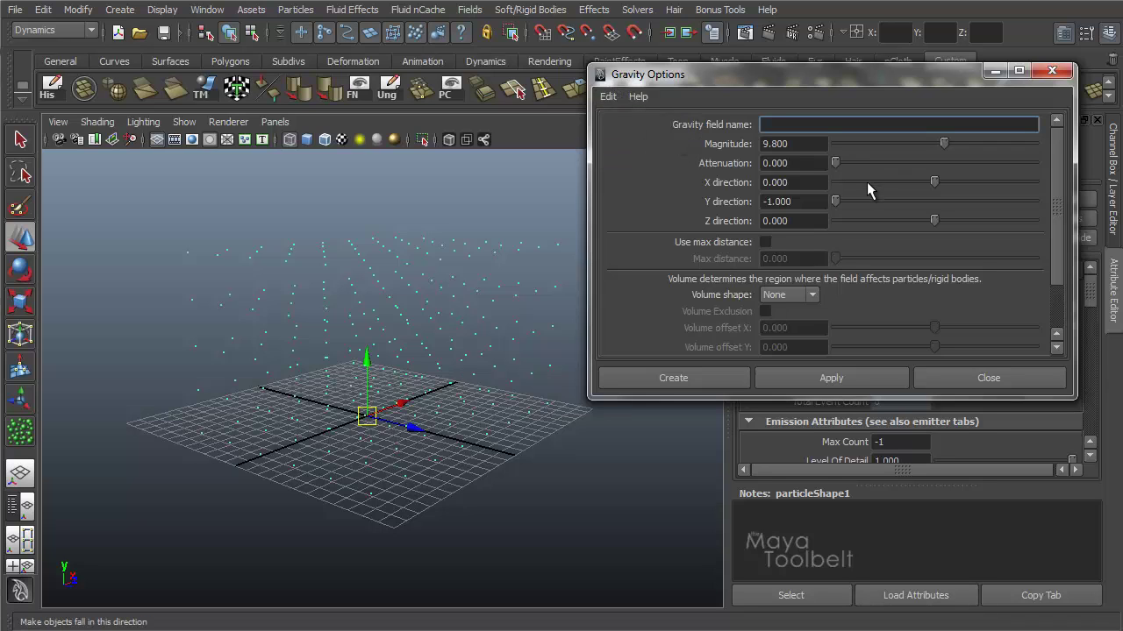
click(665, 379)
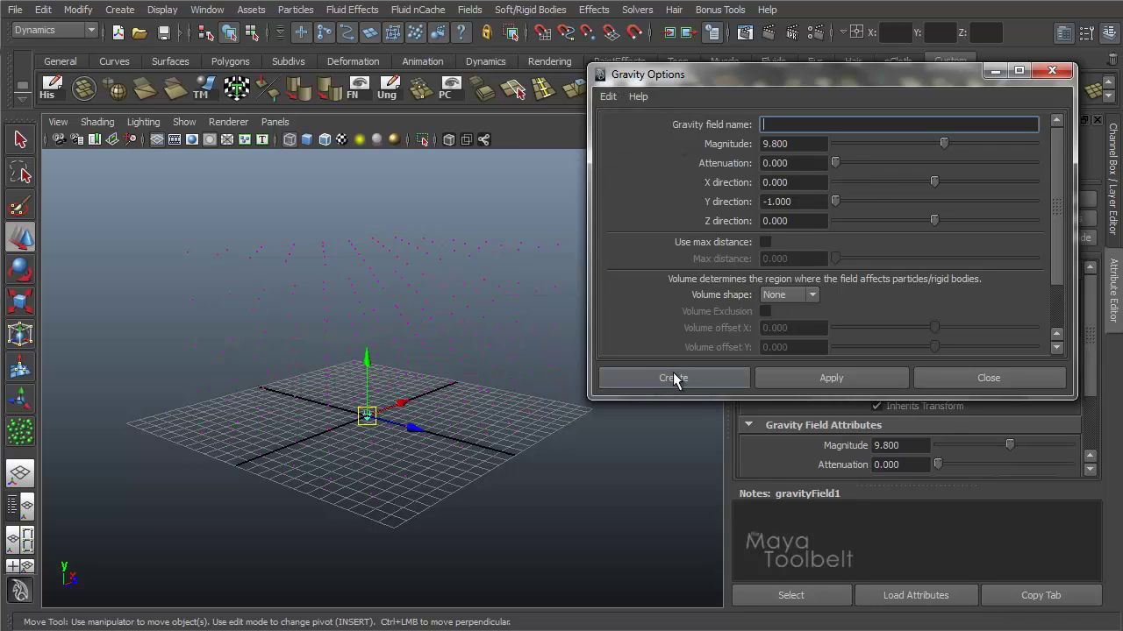
Try moving the gravity field about 0.3 units along Z and undo the move
alt+drag(546, 391, 645, 383)
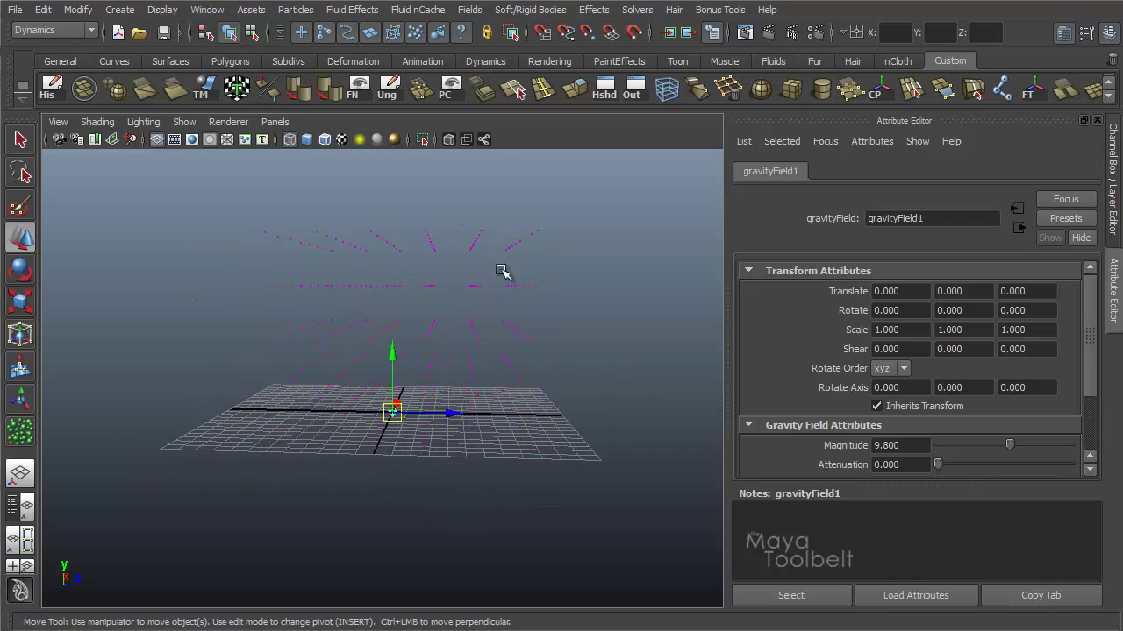
alt+drag(526, 293, 427, 431)
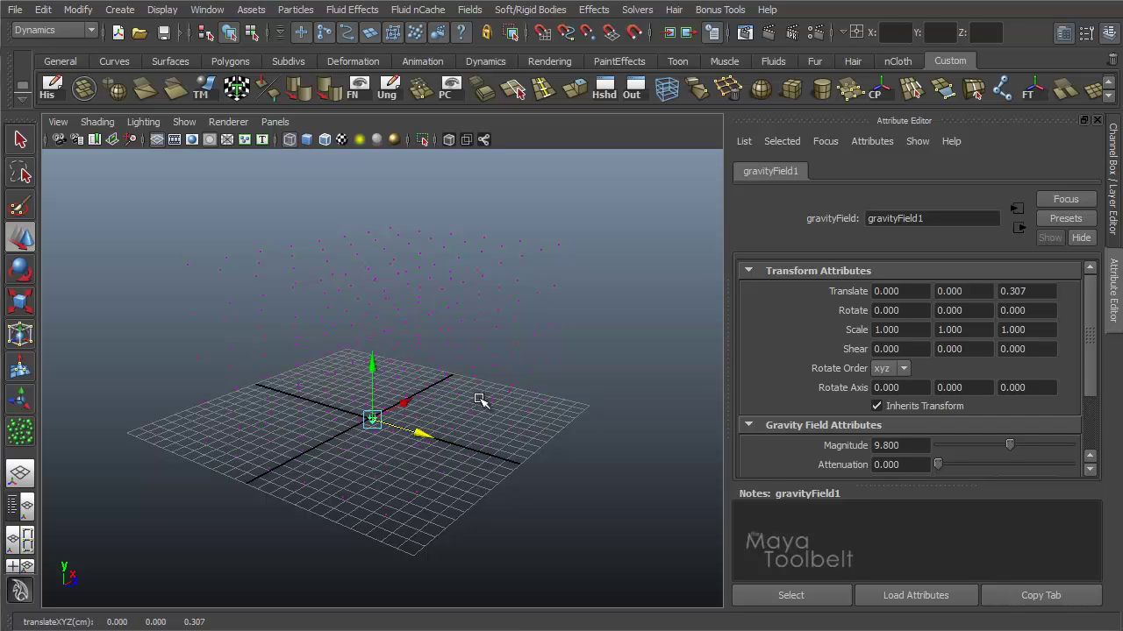
key(ctrl+z)
key(ctrl+z)
alt+drag(479, 395, 586, 360)
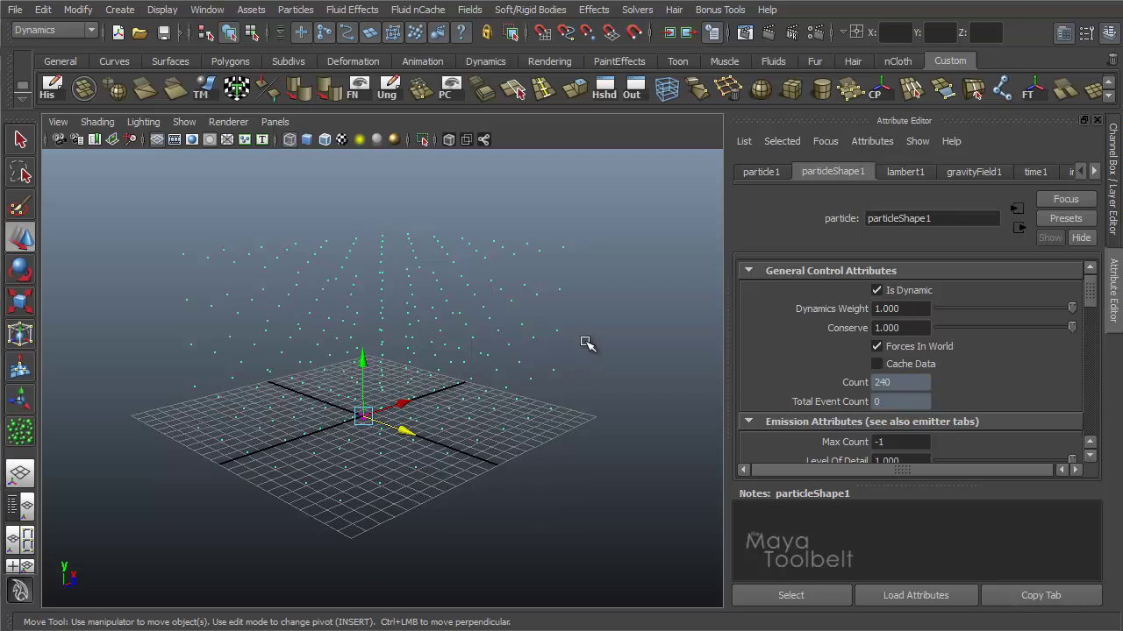
Show the Time Slider and Range Slider in the interface
click(162, 13)
mouse_move(215, 73)
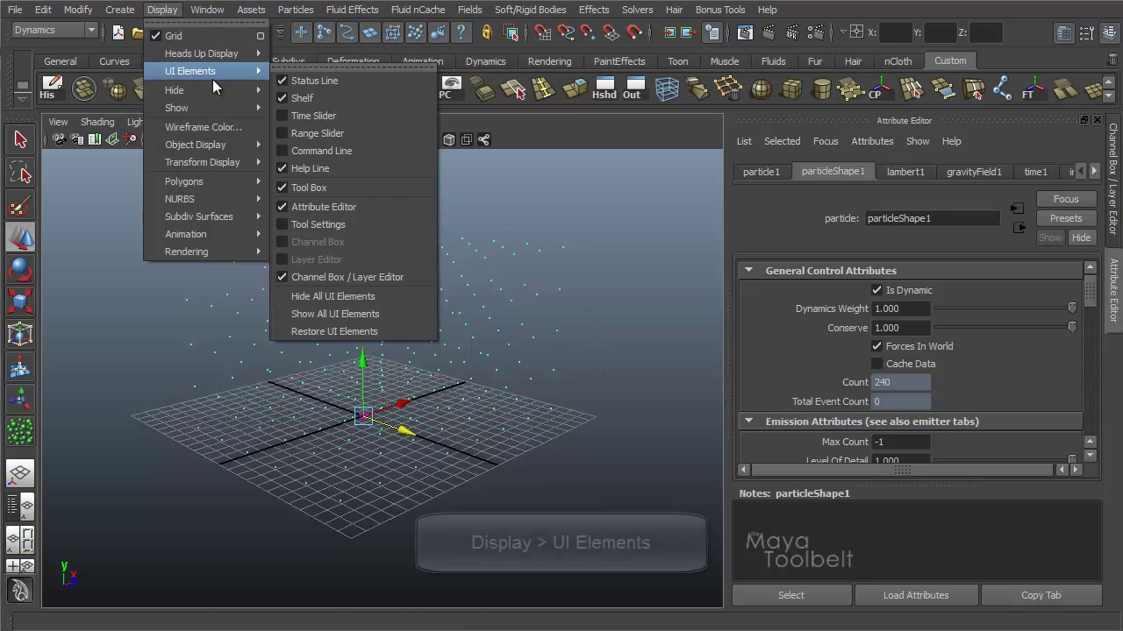
click(285, 68)
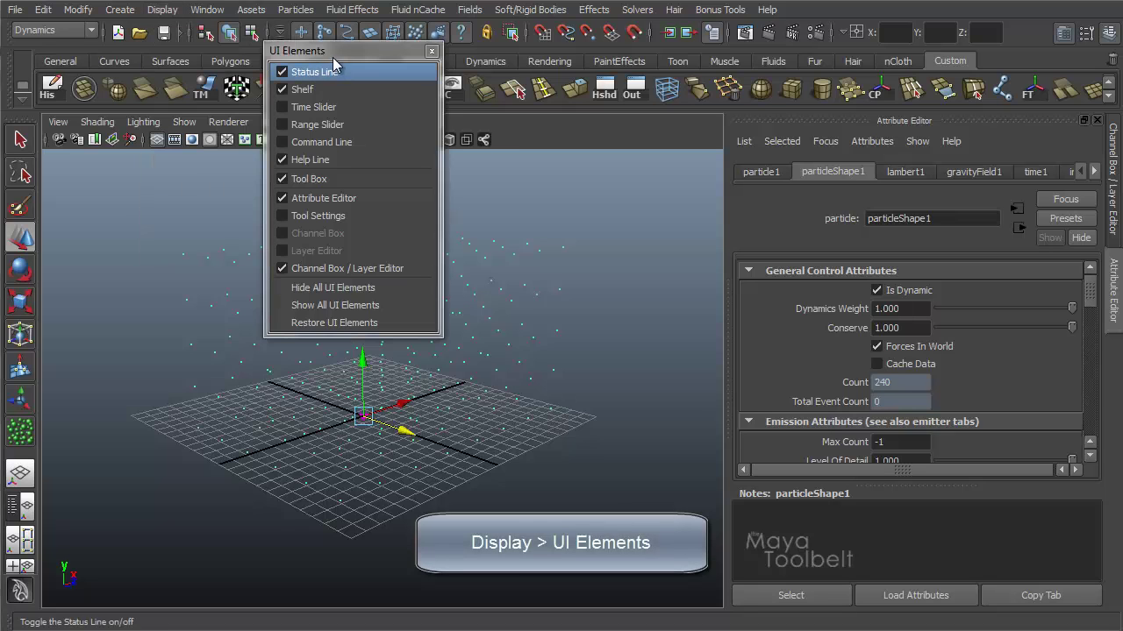
drag(337, 53, 133, 158)
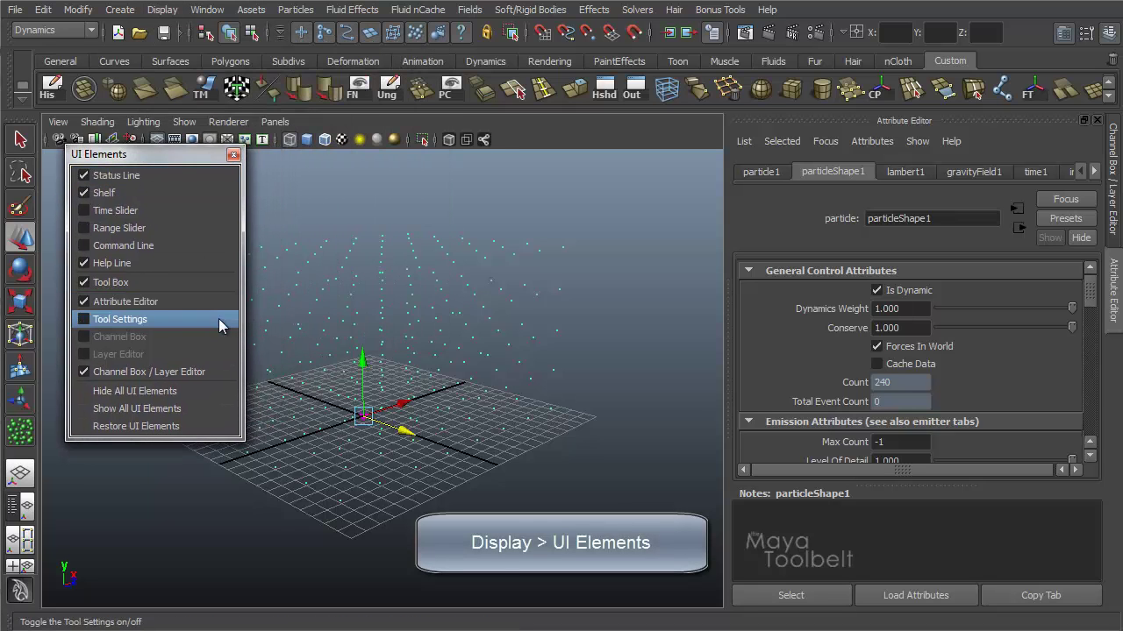
click(123, 216)
click(134, 230)
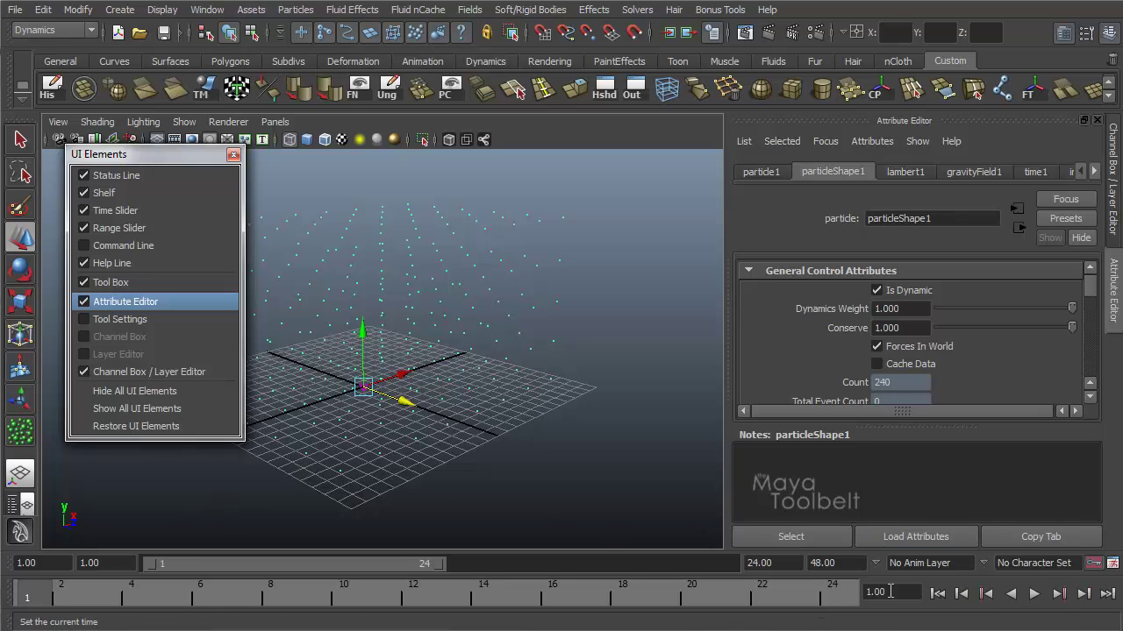
click(233, 154)
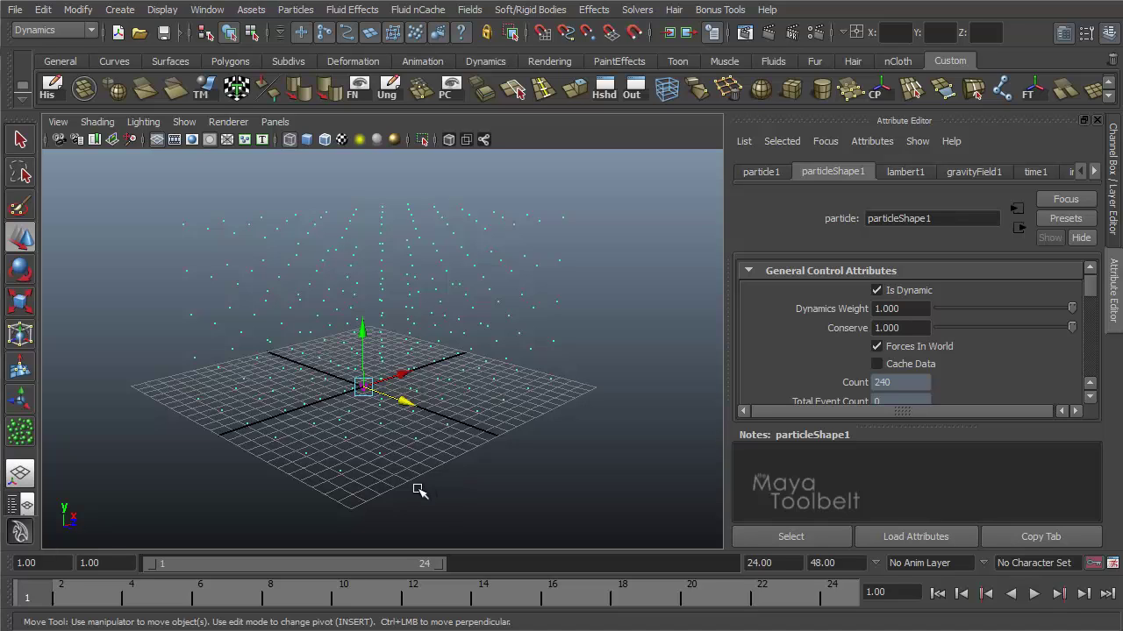
Check the playback speed setting in the Time Slider preferences and save the preferences
click(1112, 563)
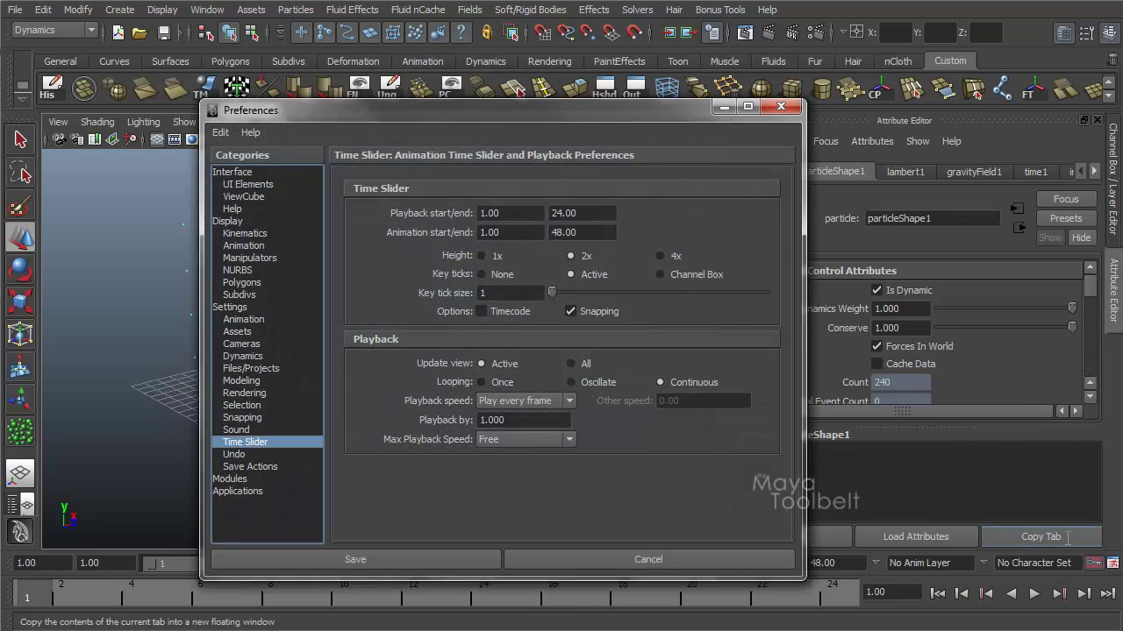
drag(456, 106, 403, 67)
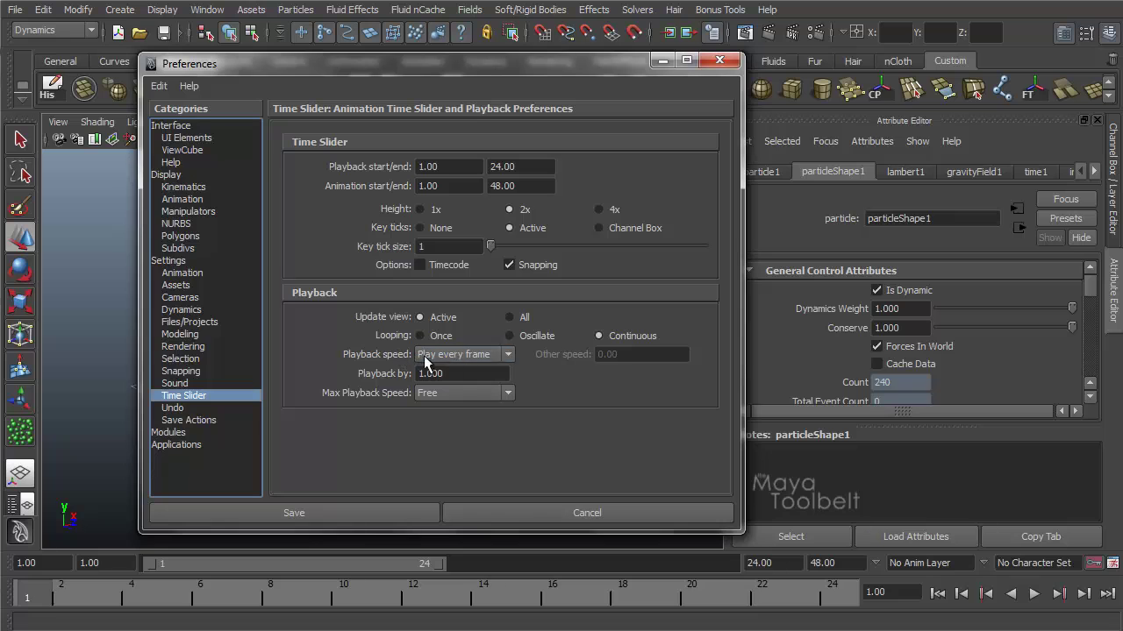
click(311, 508)
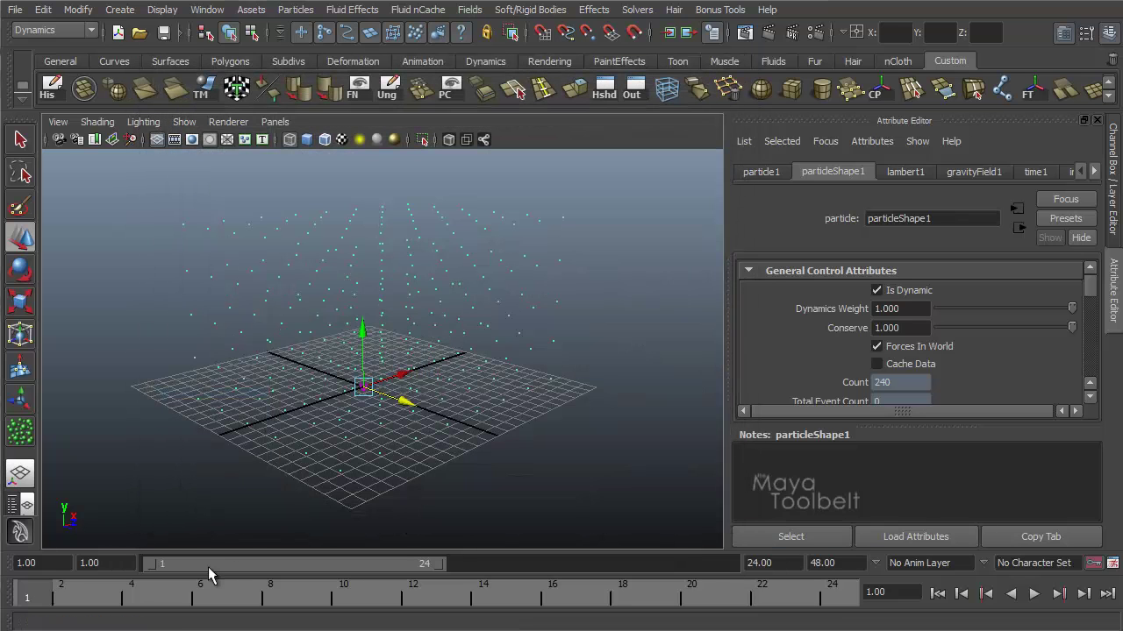
Set the end of both the playback range and the animation to frame 500
click(852, 564)
key(Return)
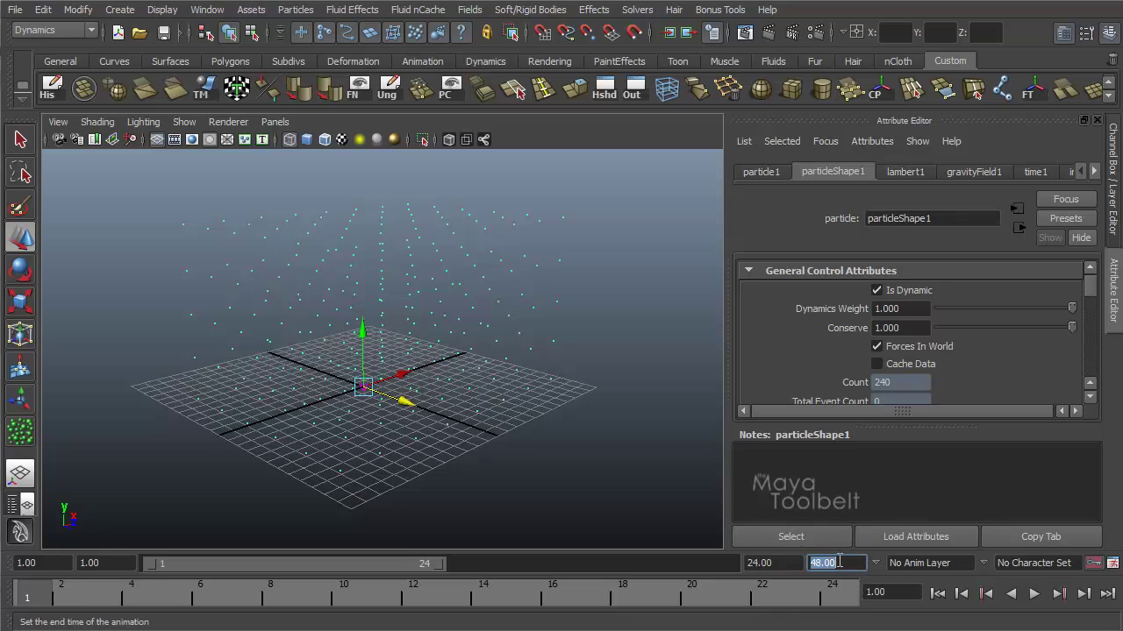
double_click(779, 563)
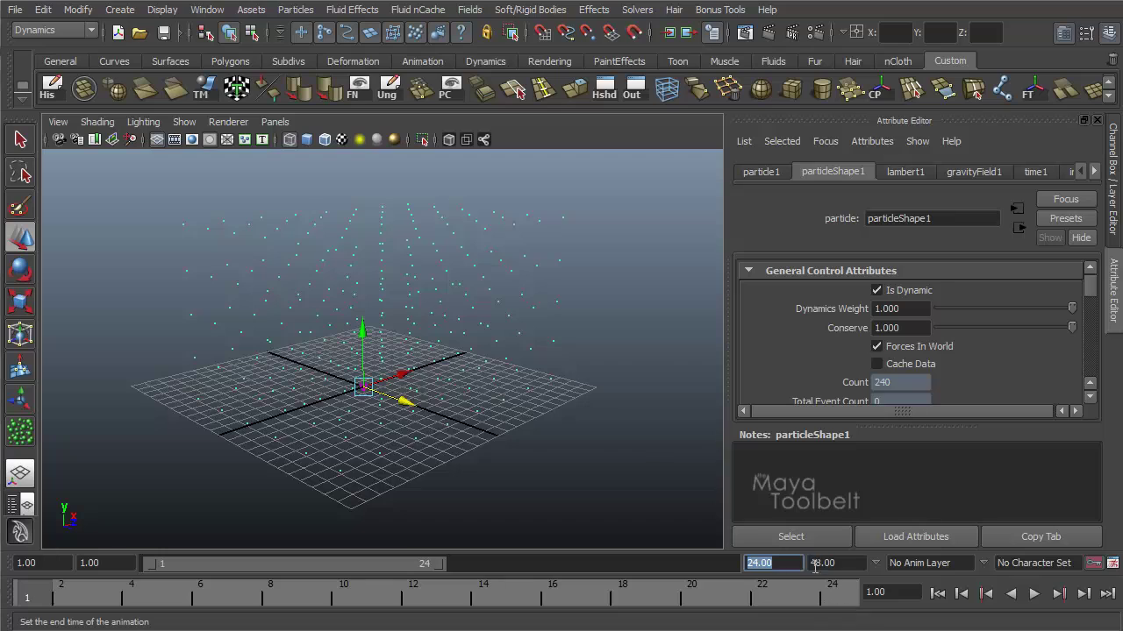
double_click(849, 563)
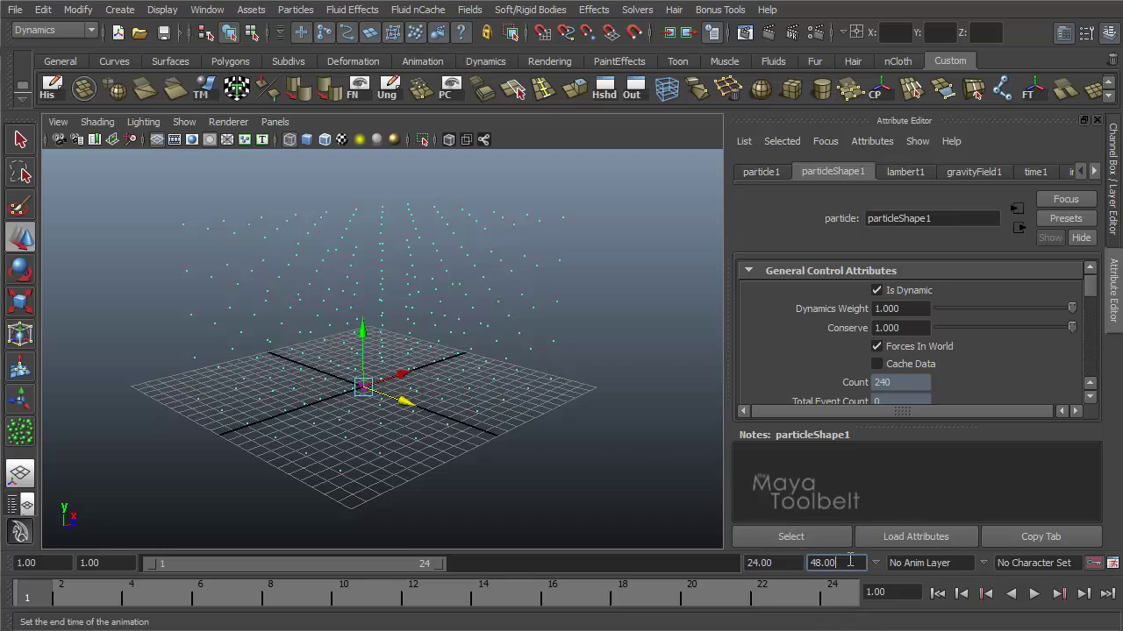
double_click(783, 563)
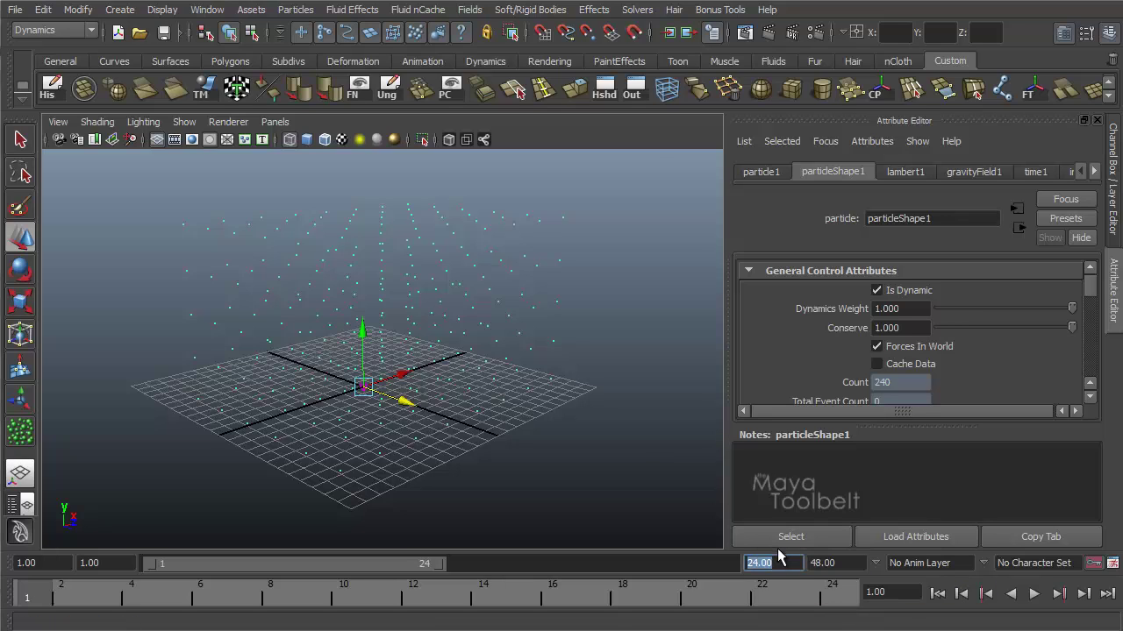
text(500)
key(Return)
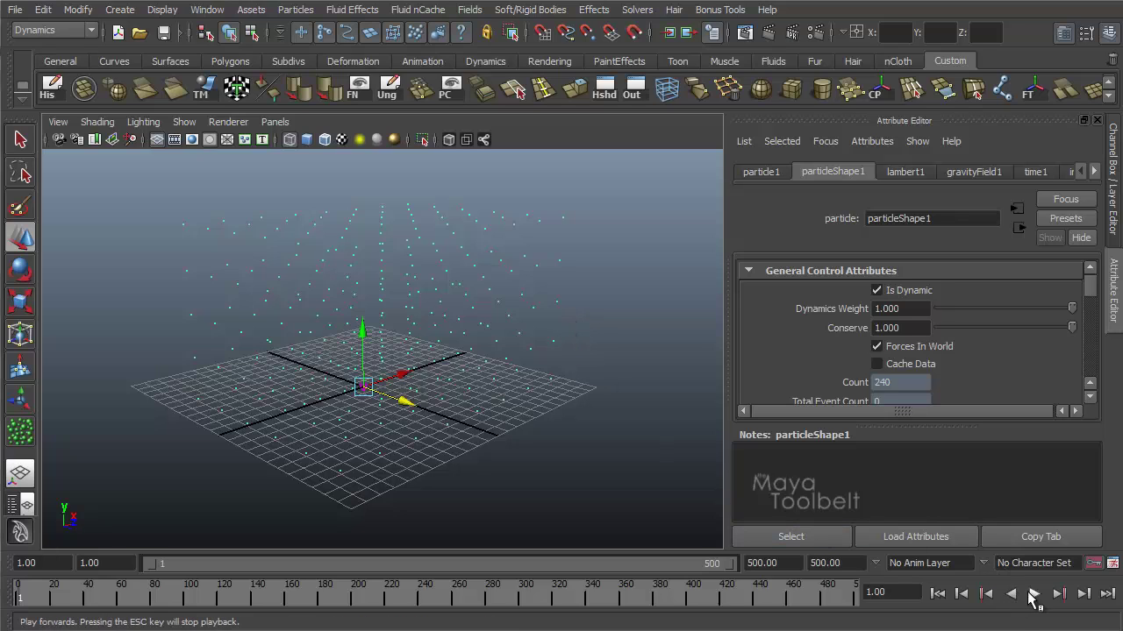
Deselect the particles and hide the viewport's ground grid
click(538, 269)
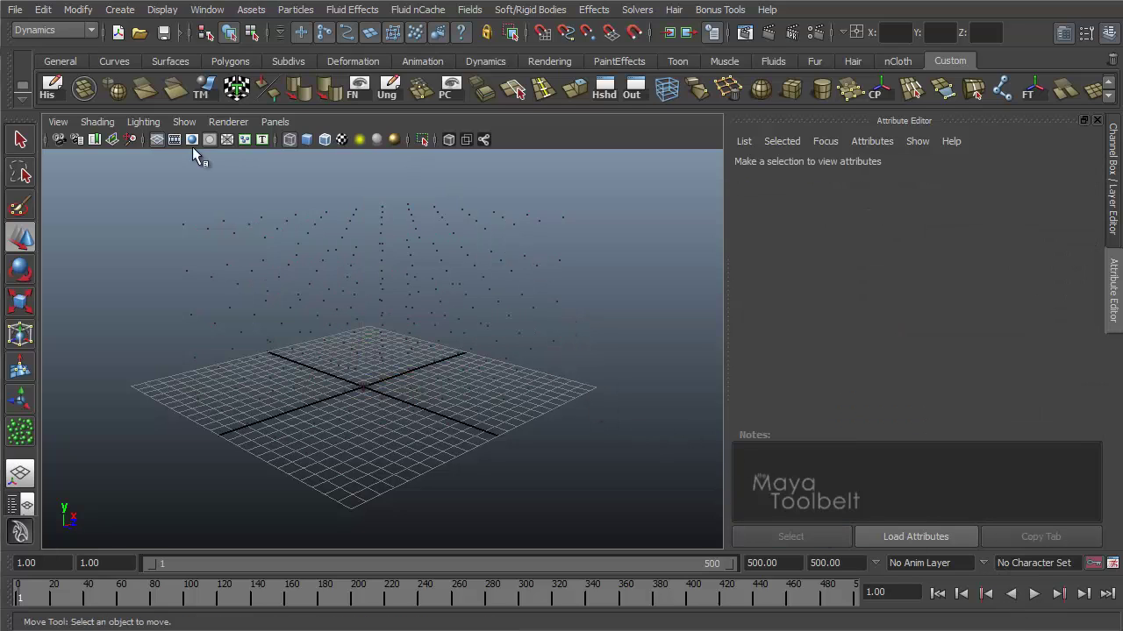
click(157, 139)
alt+drag(351, 220, 486, 276)
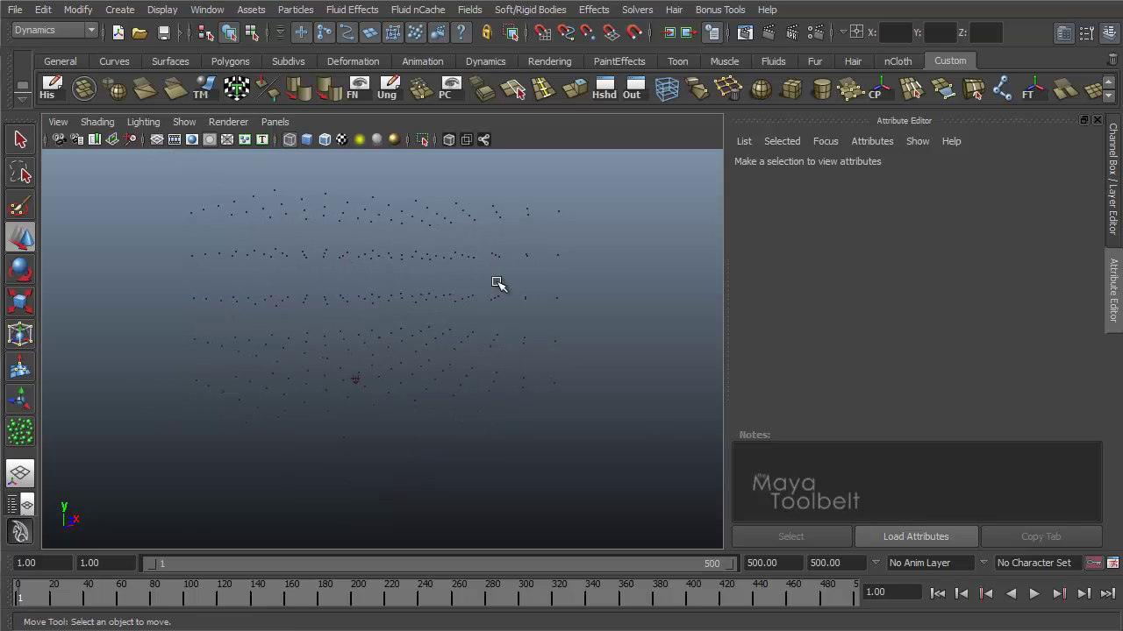
Cycle the viewport background colours until it is solid black
key(alt+b)
key(alt+b)
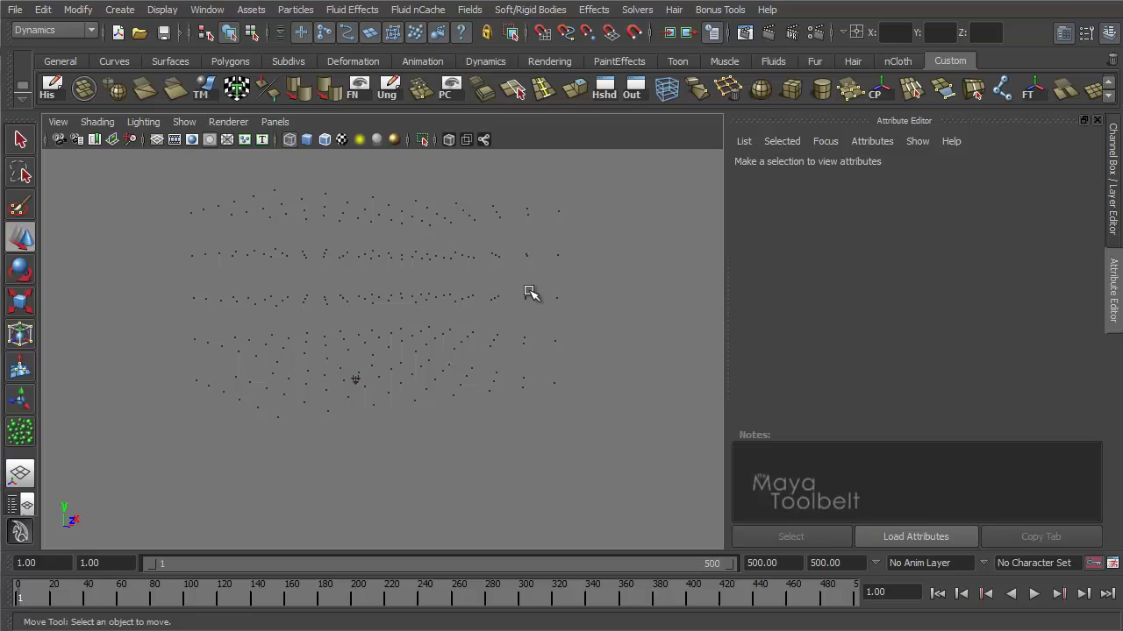
key(alt+b)
key(alt+b)
key(alt+b)
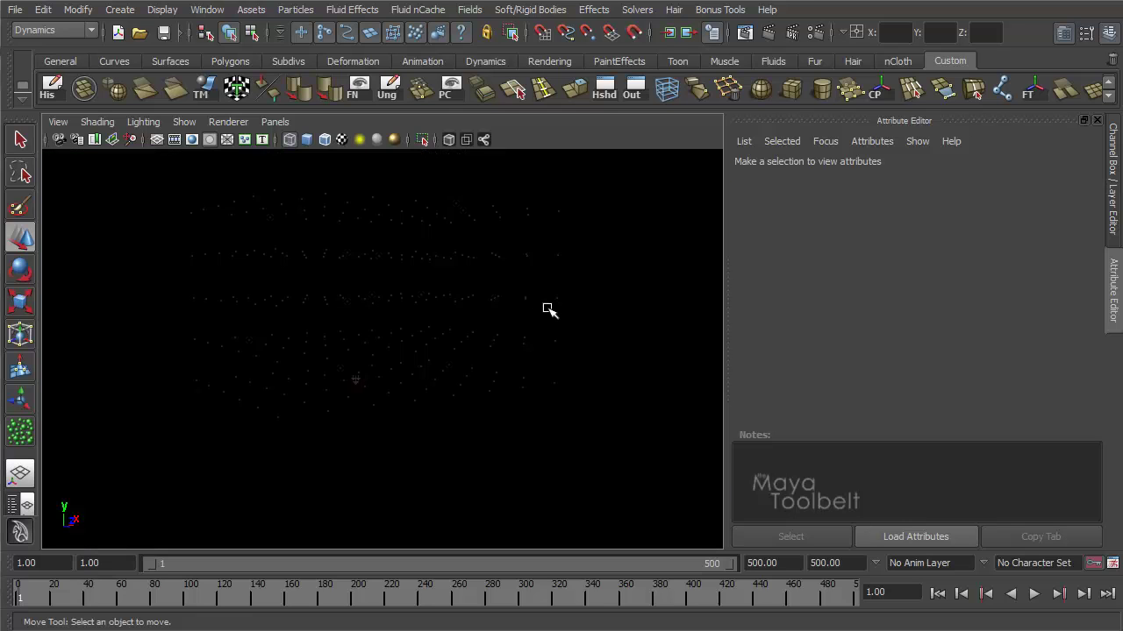
key(alt+b)
key(alt+b)
key(alt+b)
key(alt+b)
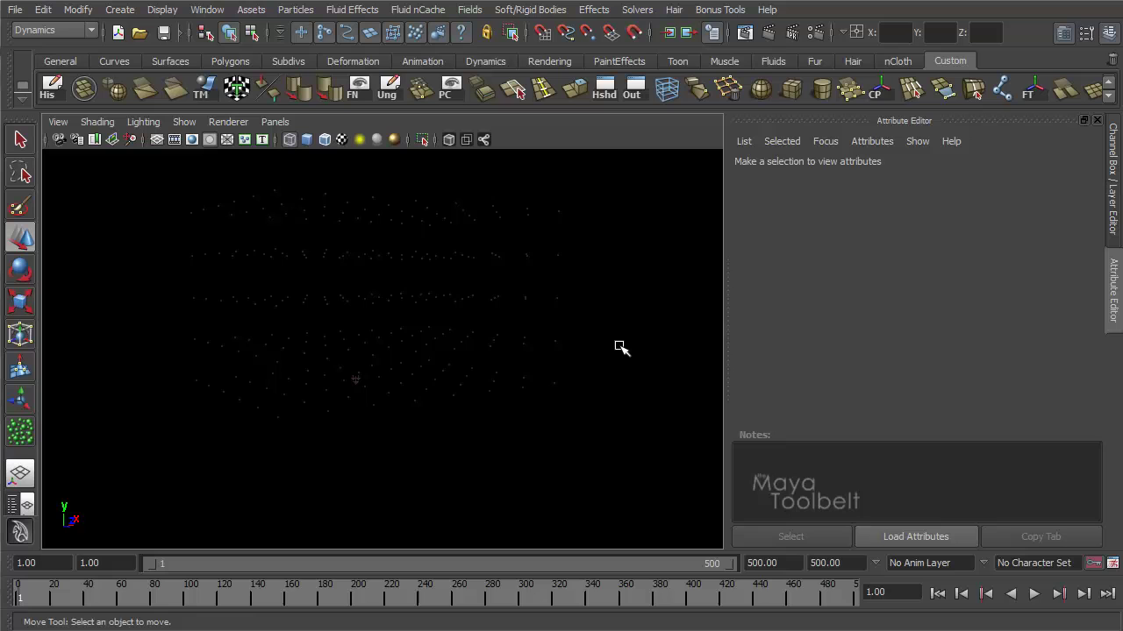
Select the particle grid and switch to the Select tool to hide the move manipulator
drag(618, 346, 505, 272)
mouse_move(594, 327)
alt+mouse_down()
mouse_move(526, 364)
mouse_move(512, 388)
mouse_move(602, 333)
mouse_move(597, 326)
alt+mouse_up()
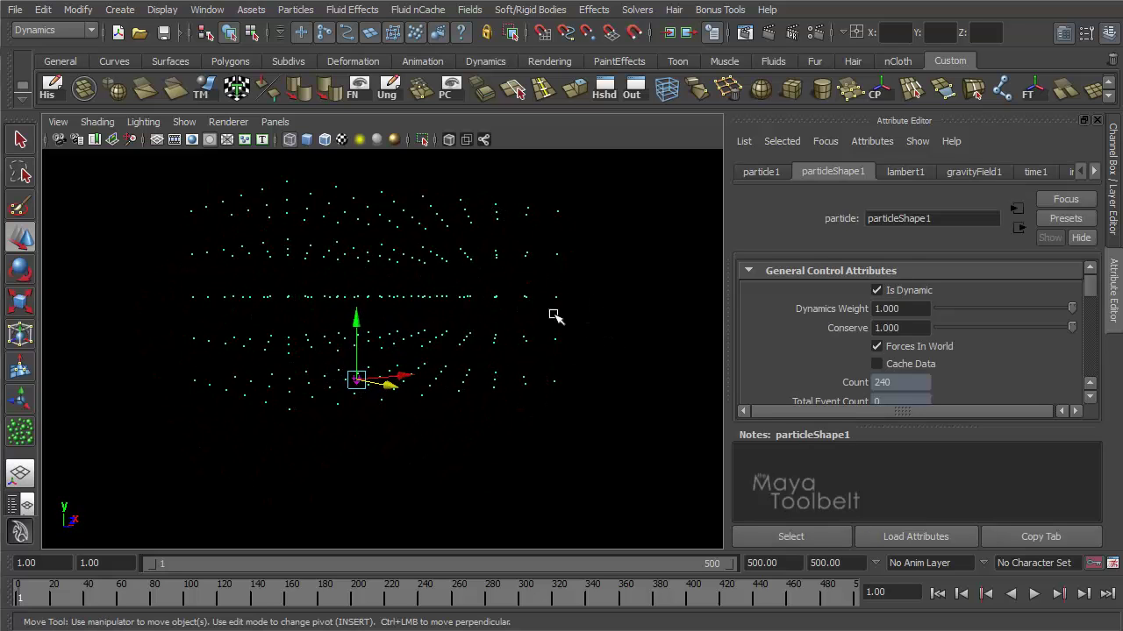
key(q)
alt+drag(614, 394, 631, 418)
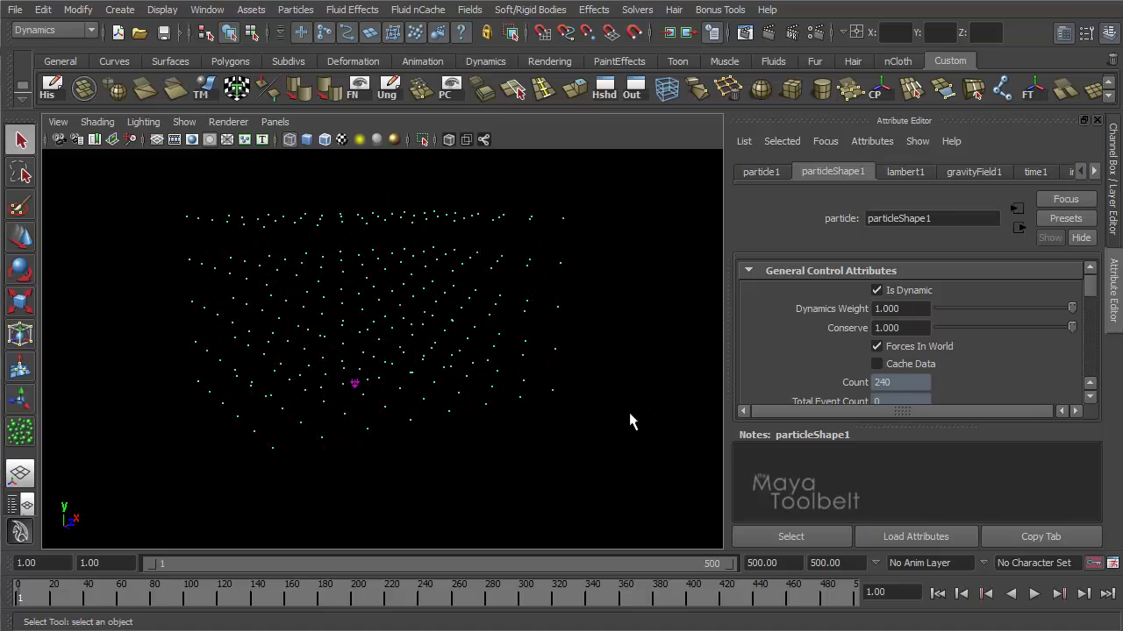
Play the particle simulation forward under gravity, stop it and rewind to frame 1
click(1034, 594)
click(1036, 594)
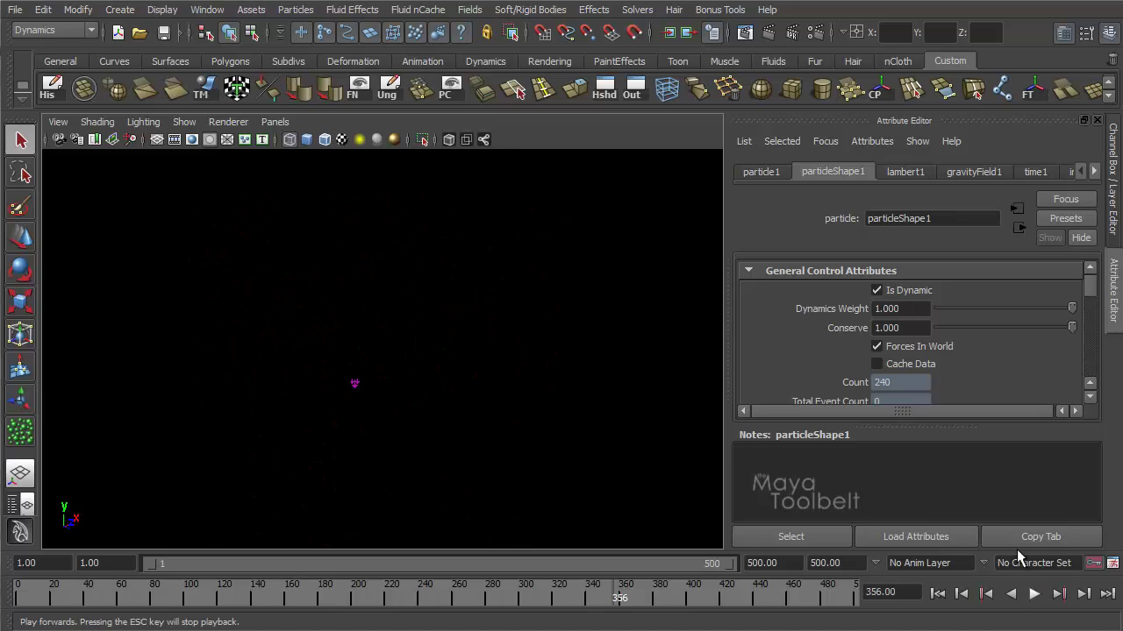
click(938, 594)
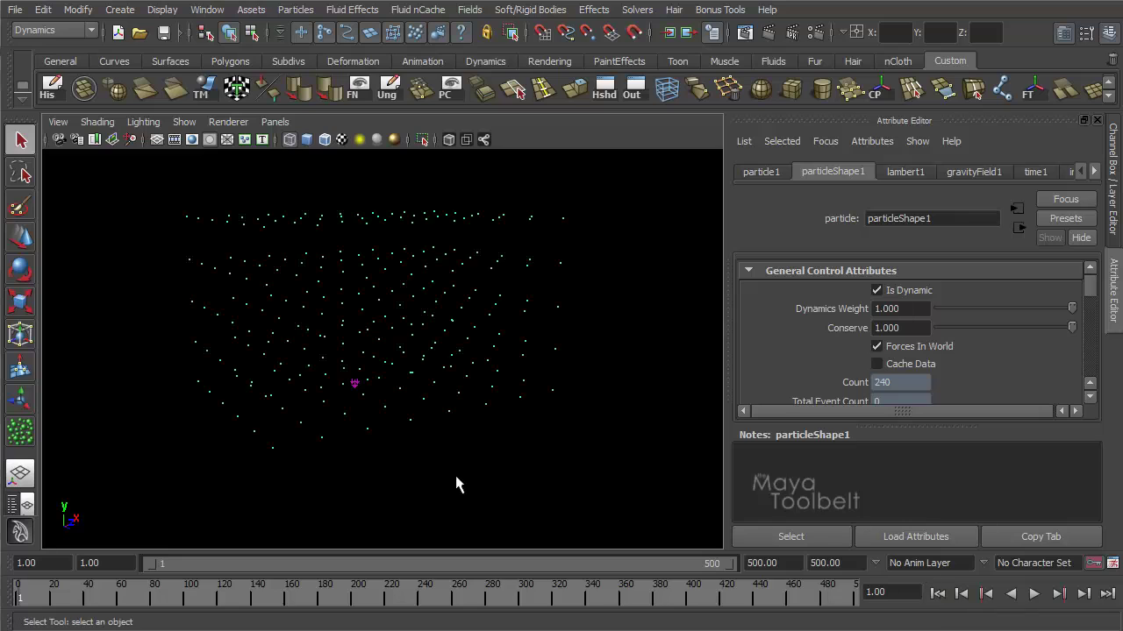
Select the gravity field, look through its attributes and display them in the Channel Box
click(355, 386)
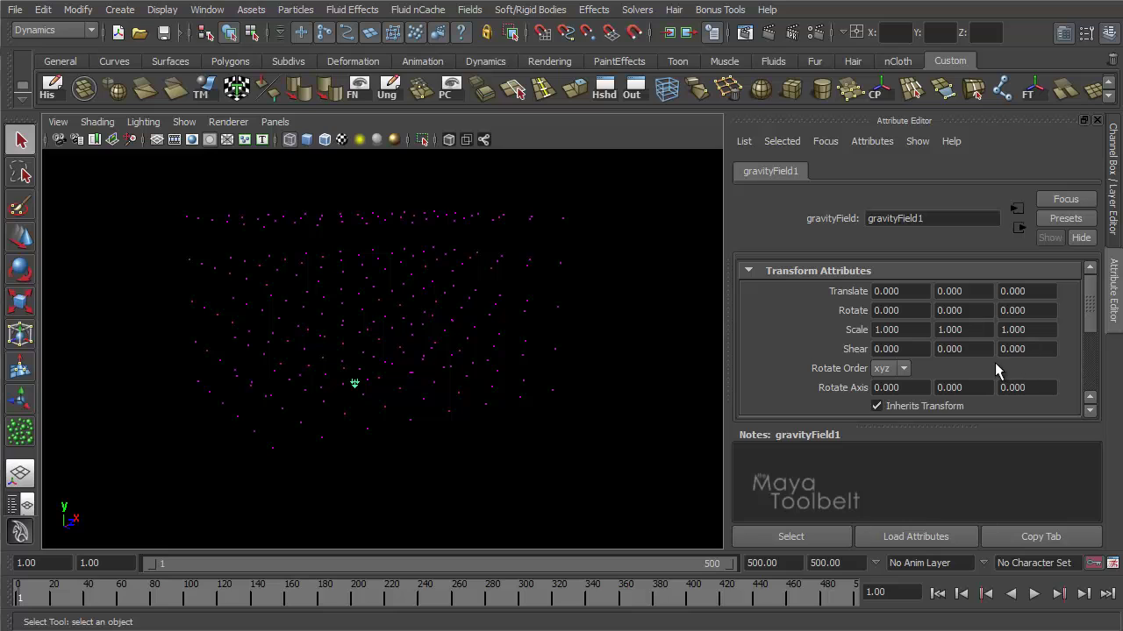
scroll(994, 362, down, 5)
scroll(943, 349, up, 5)
key(ctrl+a)
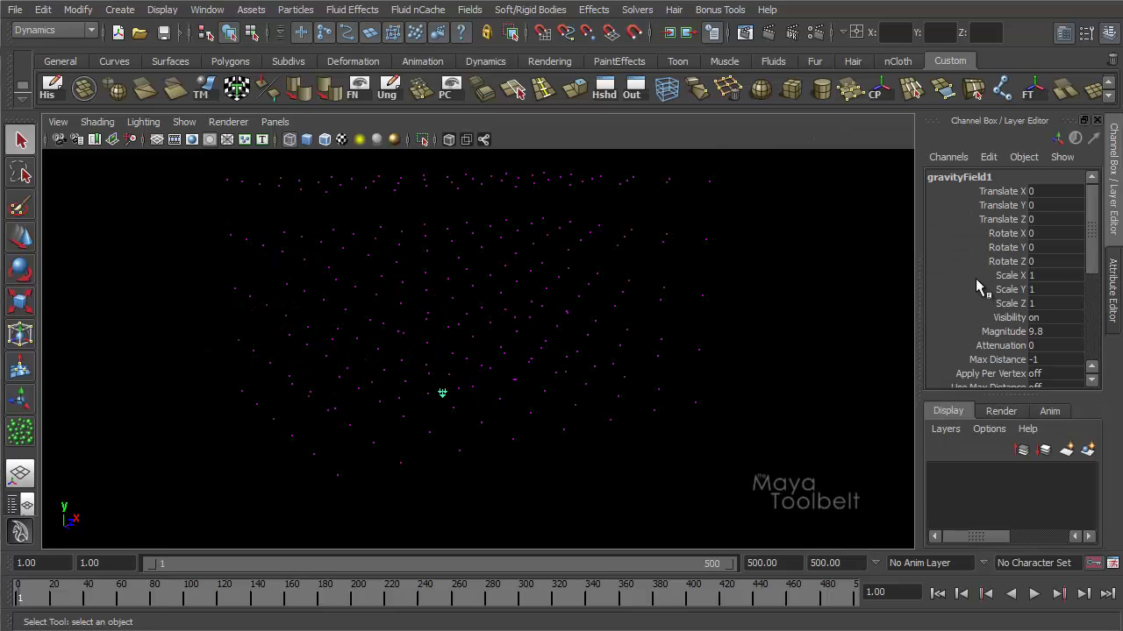
Set the gravity field's Magnitude to 1
click(1062, 331)
click(1005, 332)
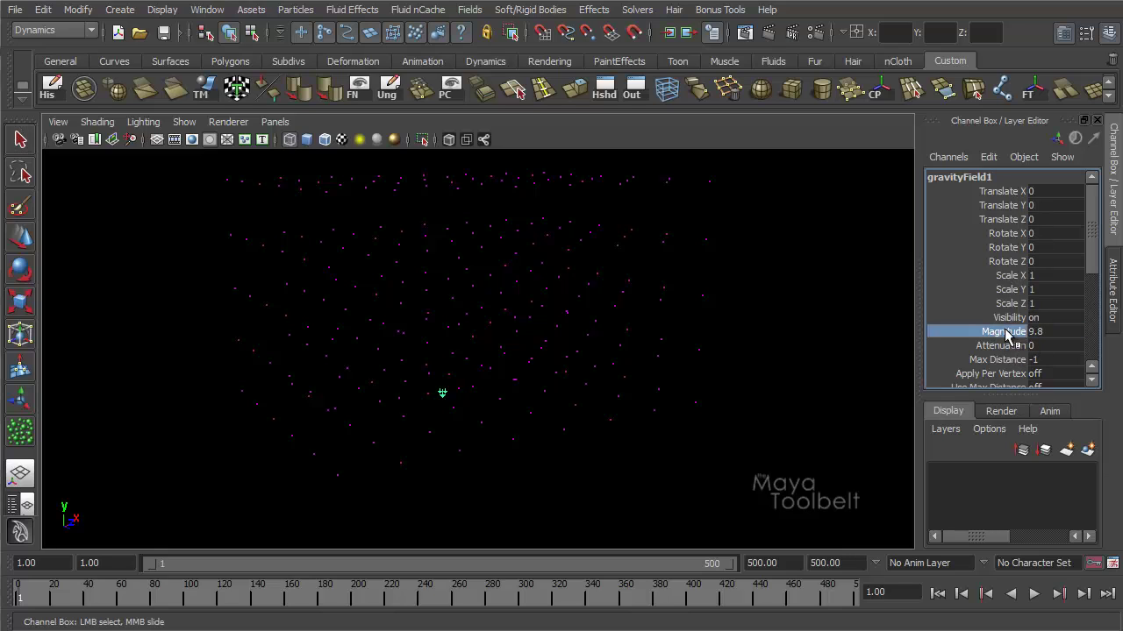
click(1050, 337)
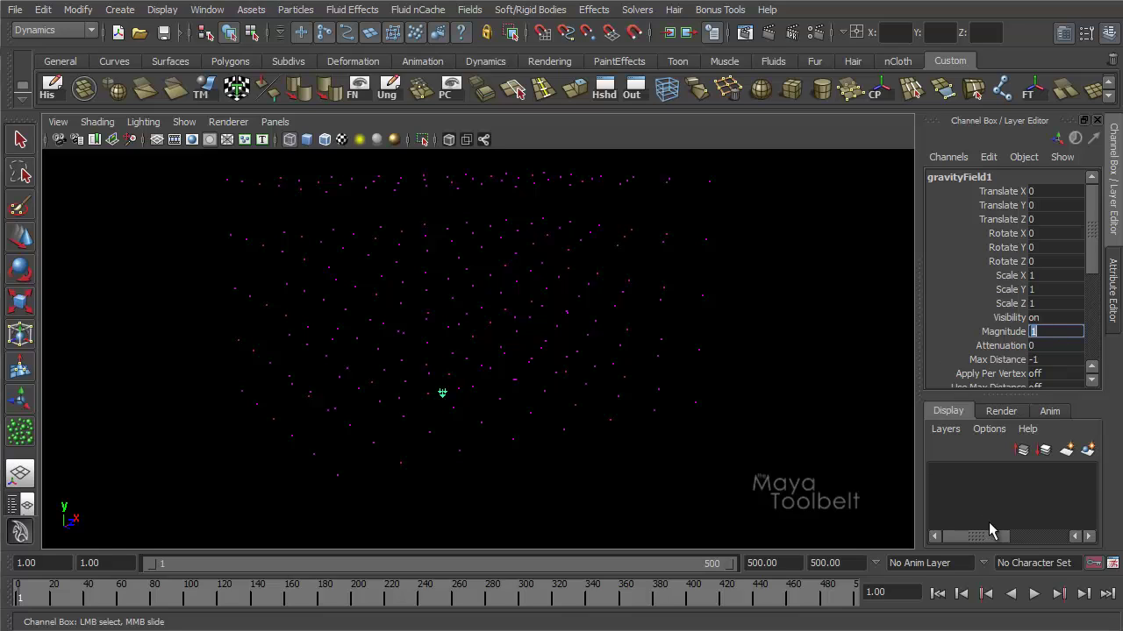
Confirm the gravity Magnitude, play the particle simulation forward, stop it and return to the first frame
key(Return)
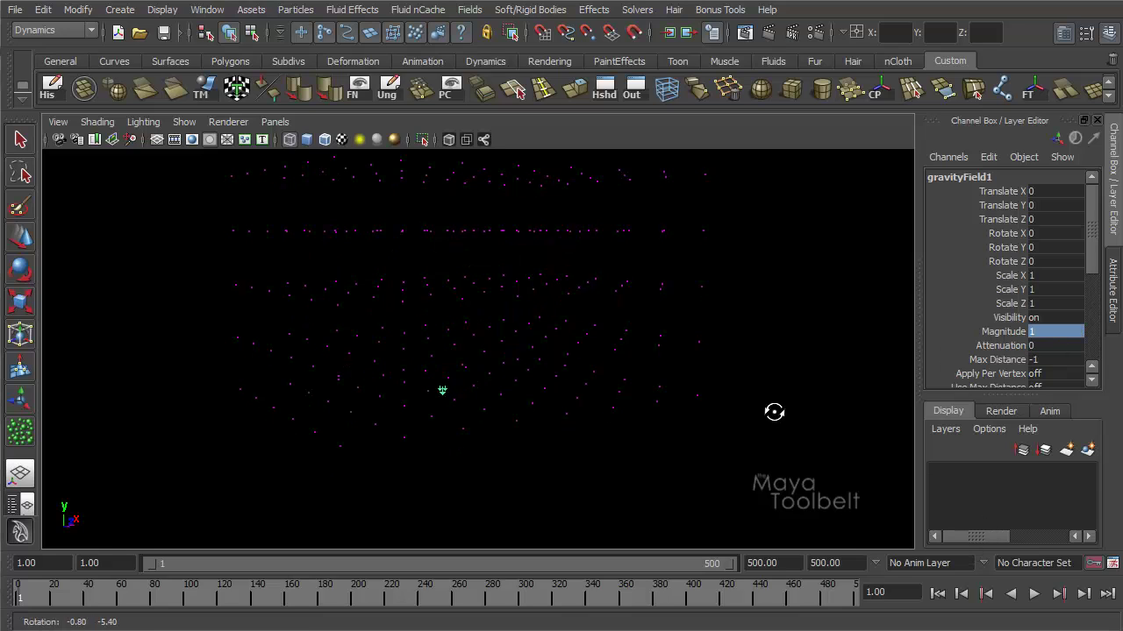
click(1034, 595)
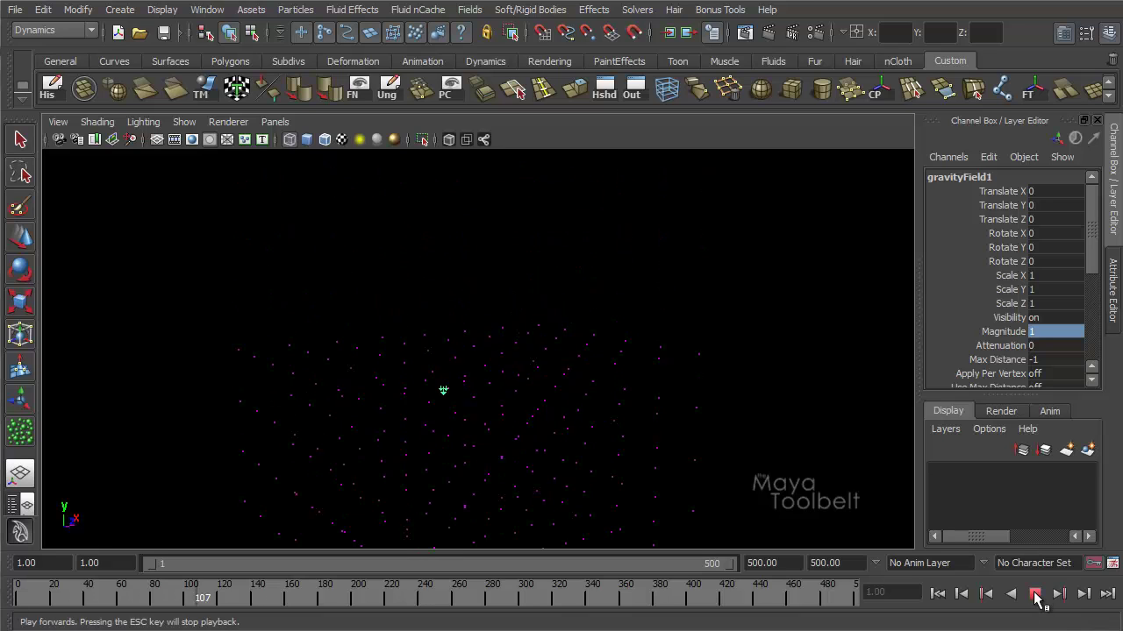
click(1034, 595)
click(938, 596)
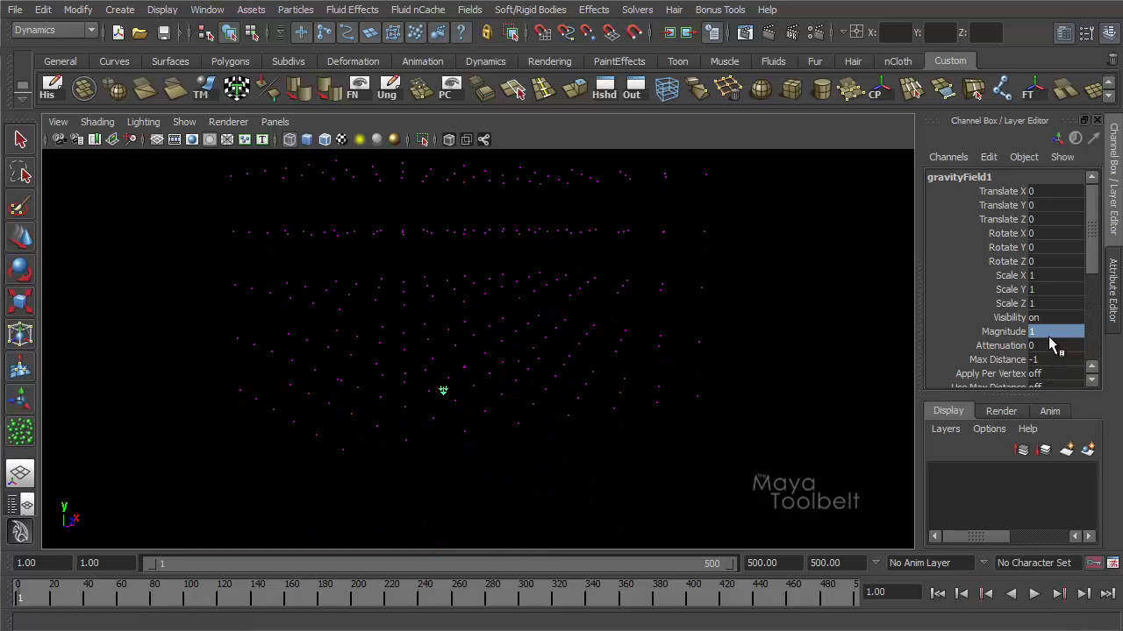
Select the first particle grid and display its particle shape attributes in the Attribute Editor
click(1050, 332)
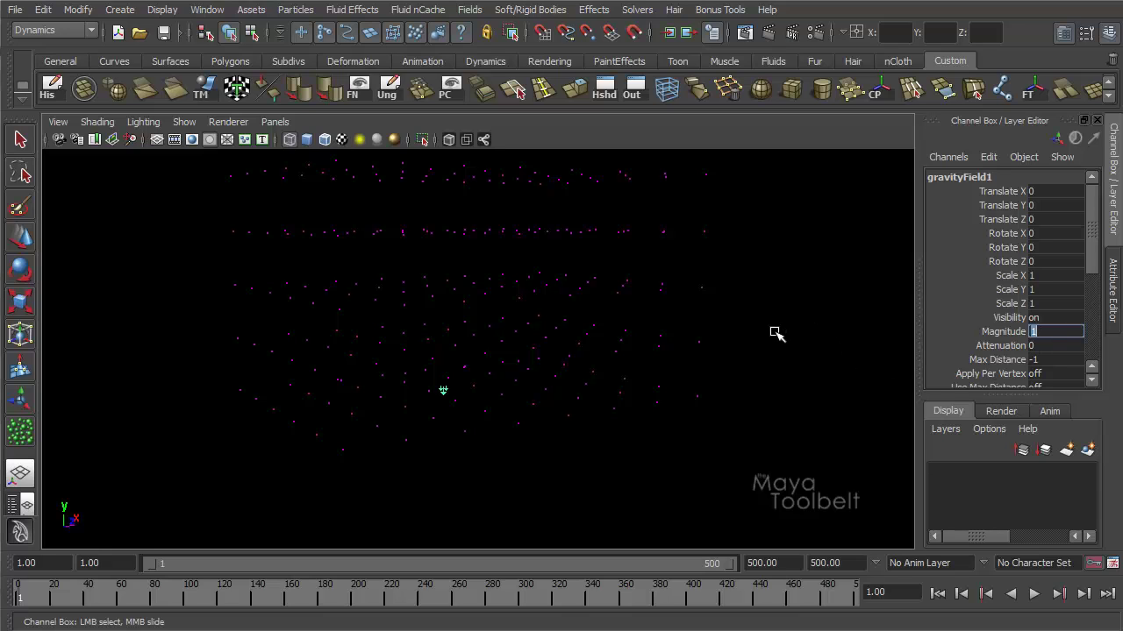
click(369, 269)
key(ctrl+a)
alt+drag(410, 318, 438, 327)
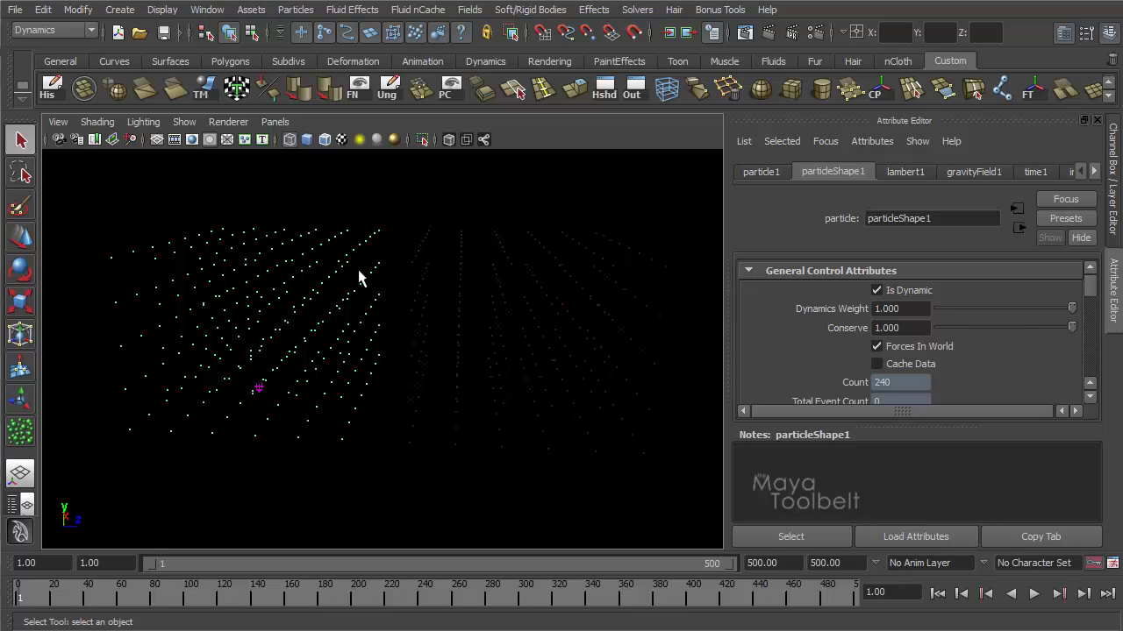
Compare the two particle grids and the gravity field by selecting each in turn, finishing with the second grid selected
drag(507, 237, 604, 305)
drag(309, 315, 309, 316)
drag(429, 212, 552, 316)
click(262, 391)
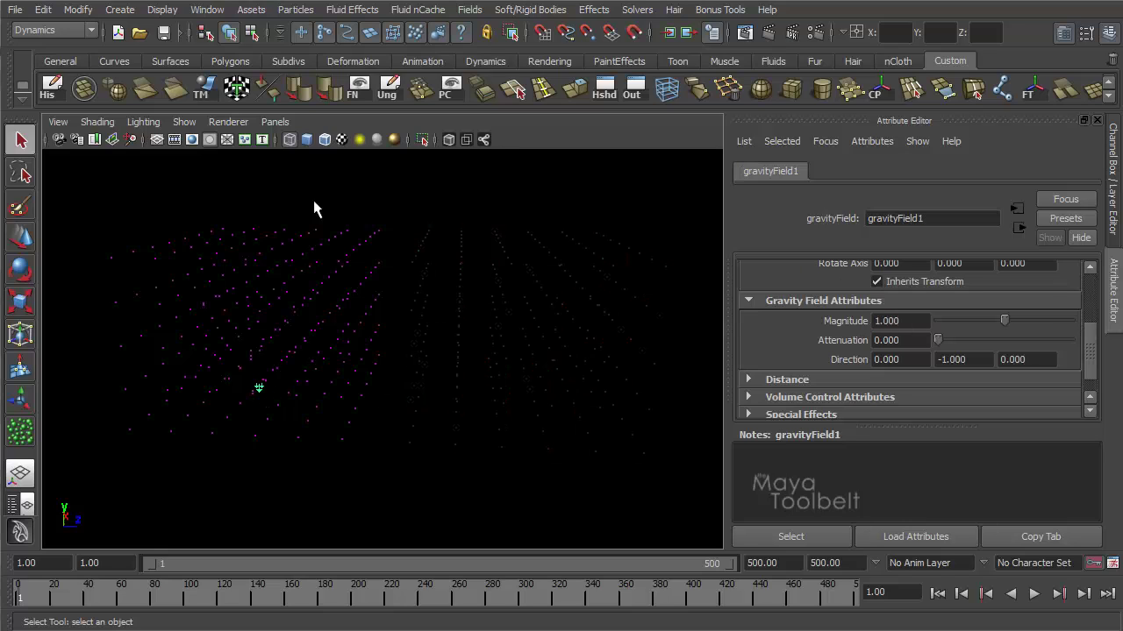
click(624, 376)
click(581, 368)
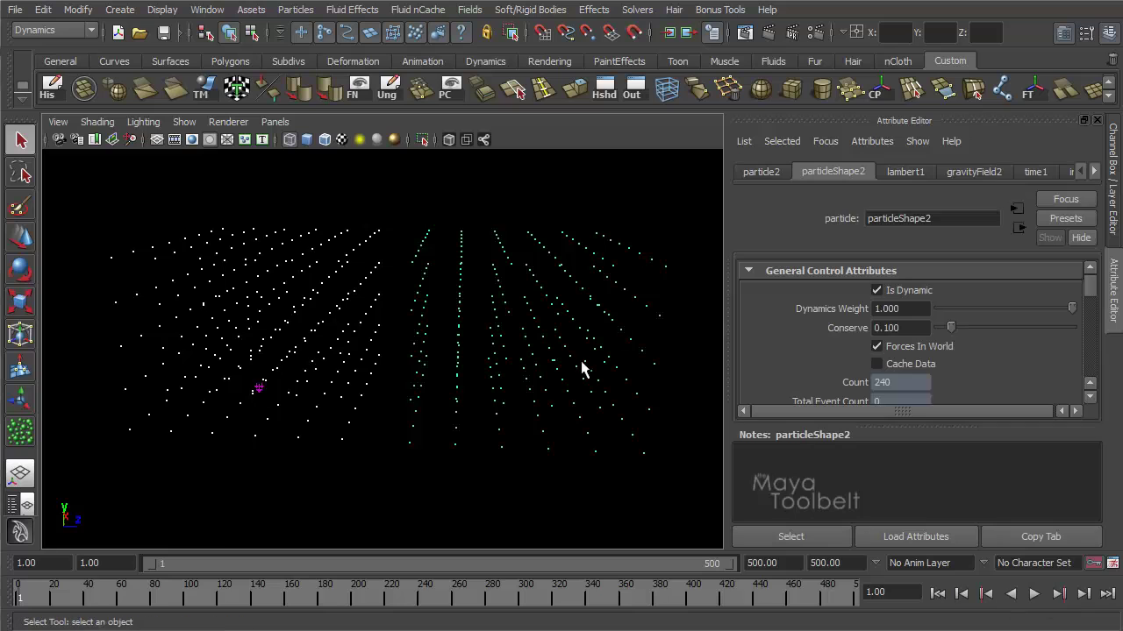
Play the simulation with both particle grids in view to compare their motion under gravity, and stop playback
mouse_move(537, 408)
alt+mouse_down()
mouse_move(514, 393)
mouse_move(522, 397)
alt+mouse_up()
click(1036, 595)
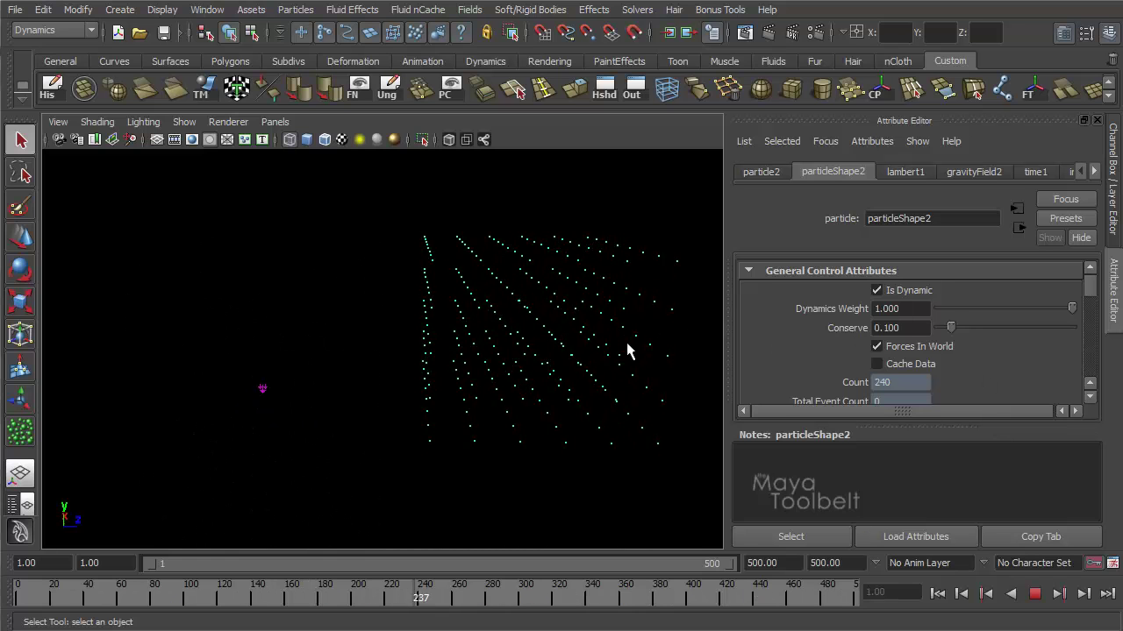
click(1036, 595)
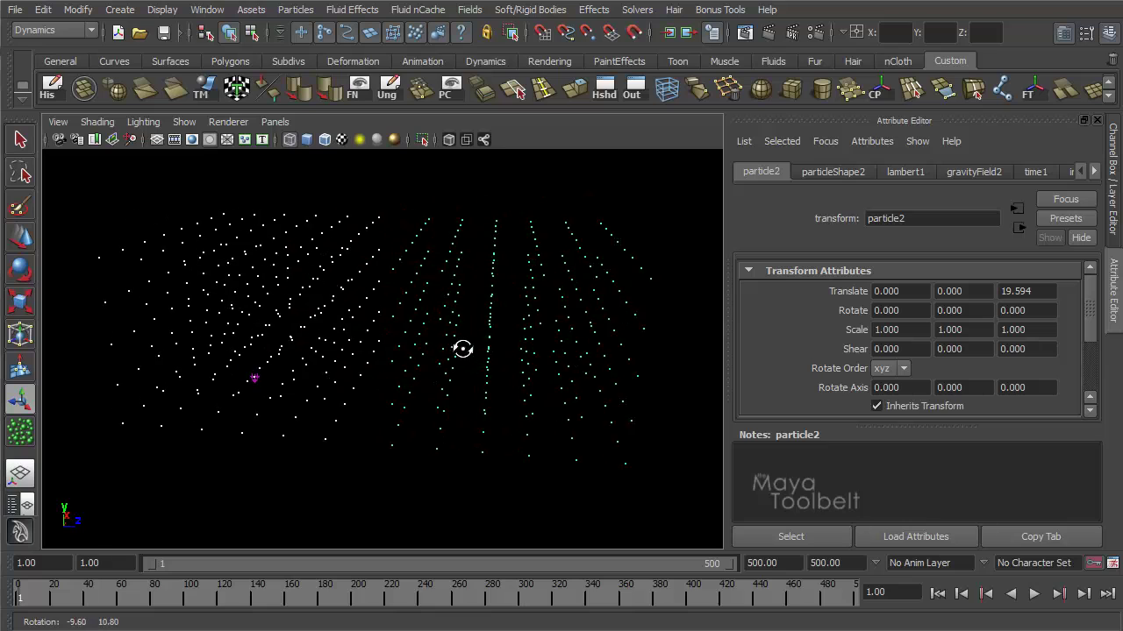
key(t)
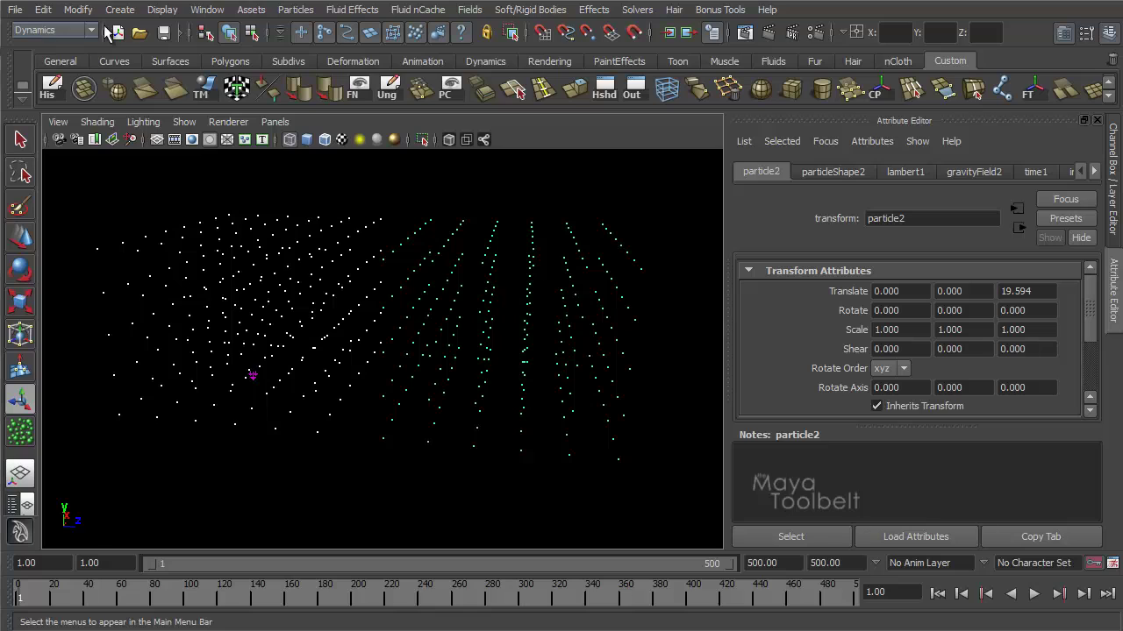
click(303, 11)
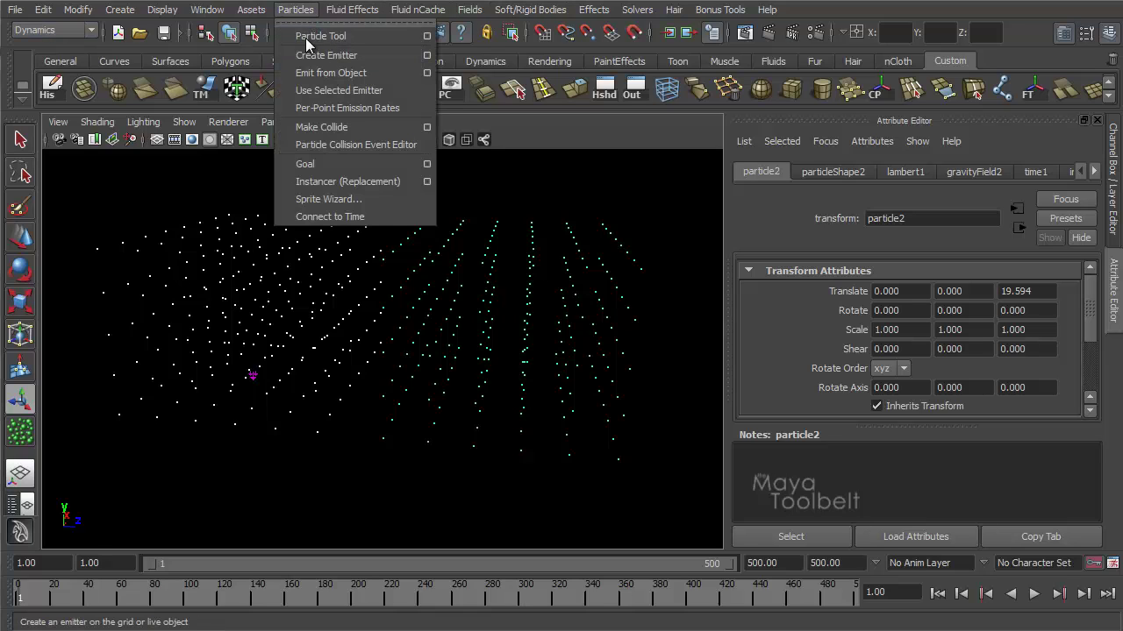
click(419, 10)
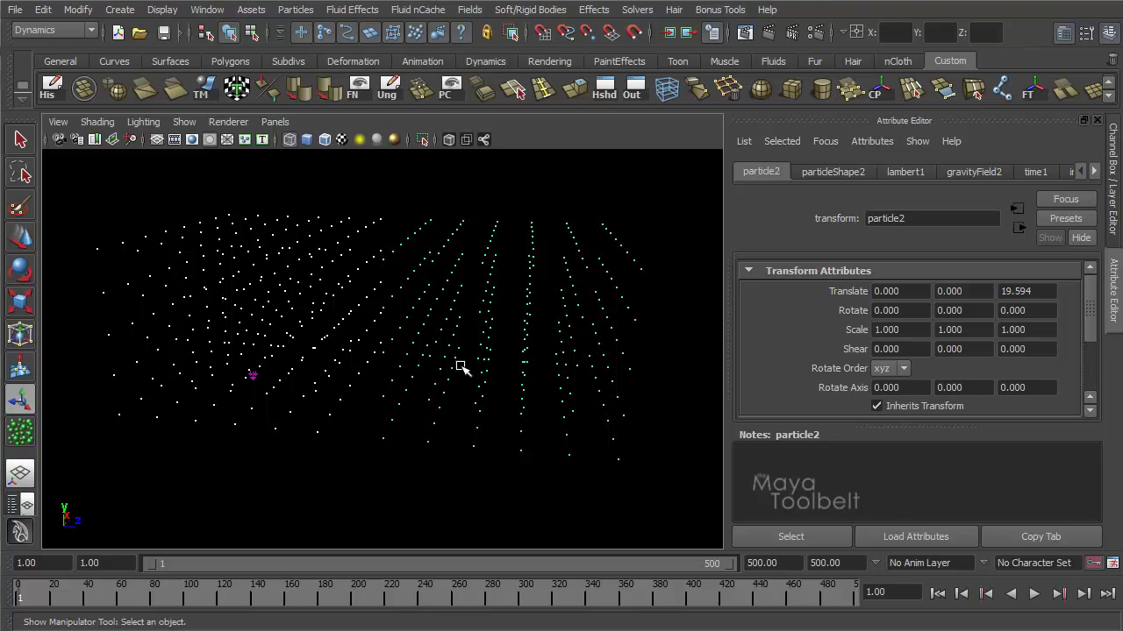